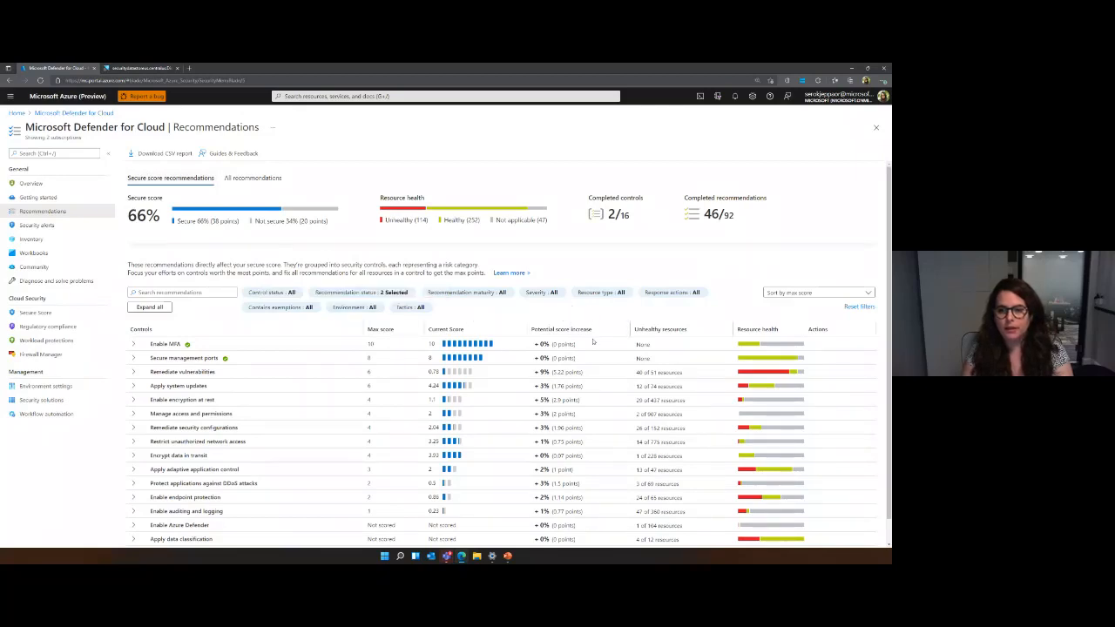
# Expand the Enable MFA, Apply system updates and Enable encryption at rest controls to examine their recommendations and unhealthy resources.
pyautogui.click(593, 347)
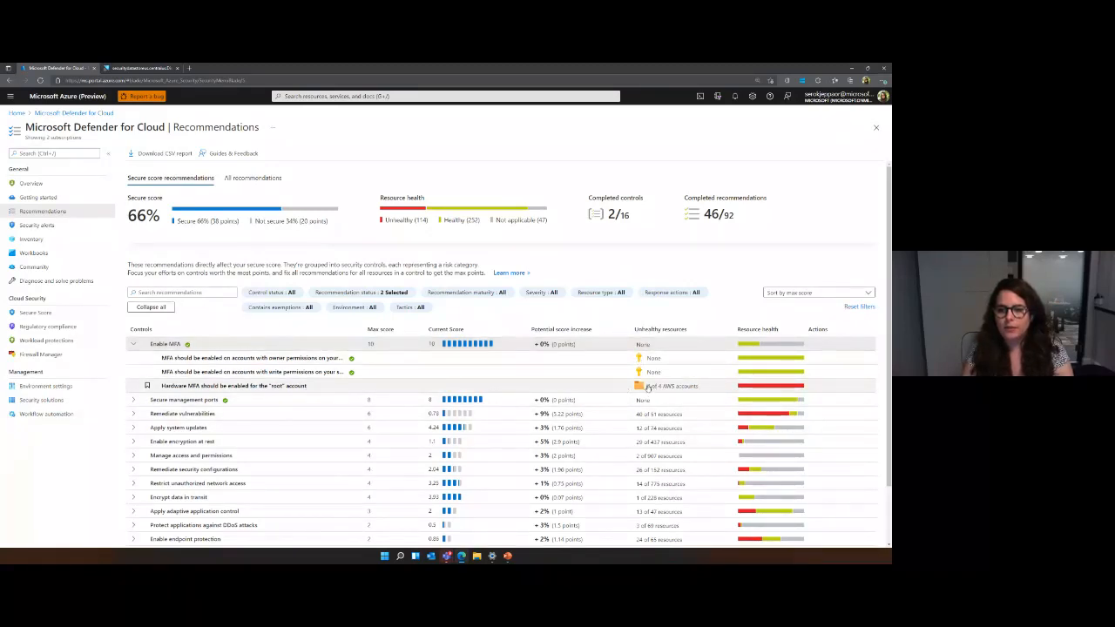
pyautogui.scroll(-1, 646, 388)
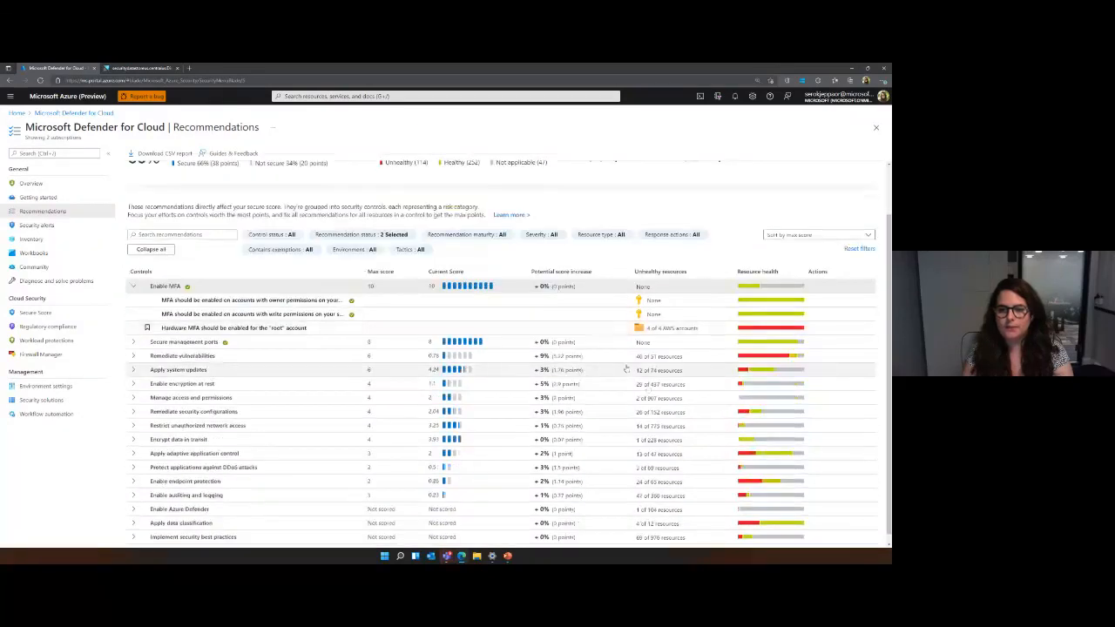
pyautogui.click(613, 372)
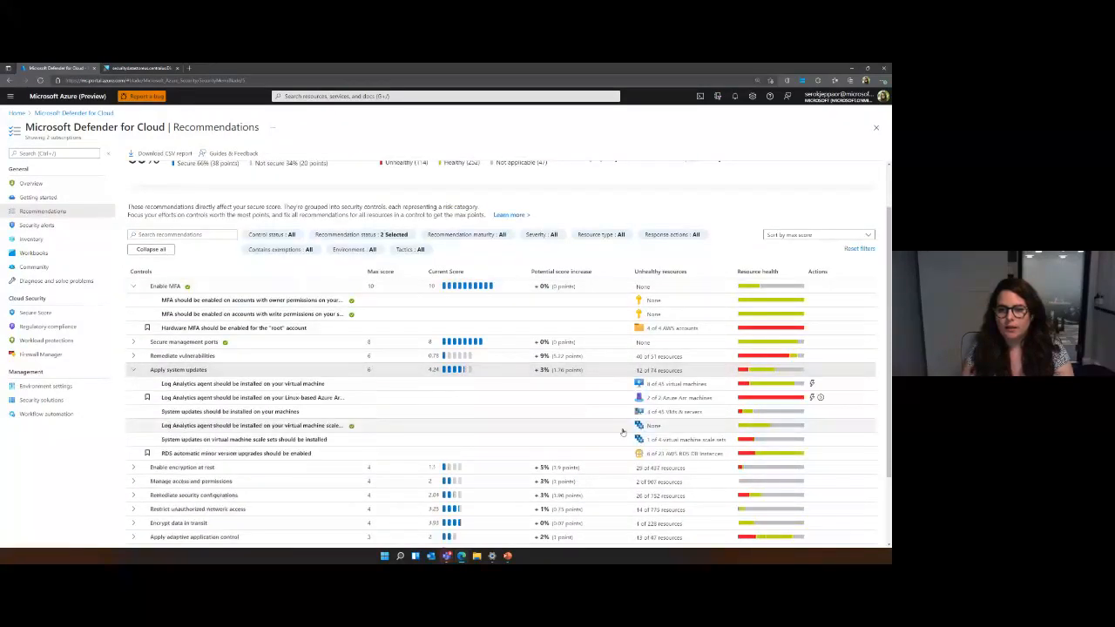
pyautogui.scroll(-2, 623, 381)
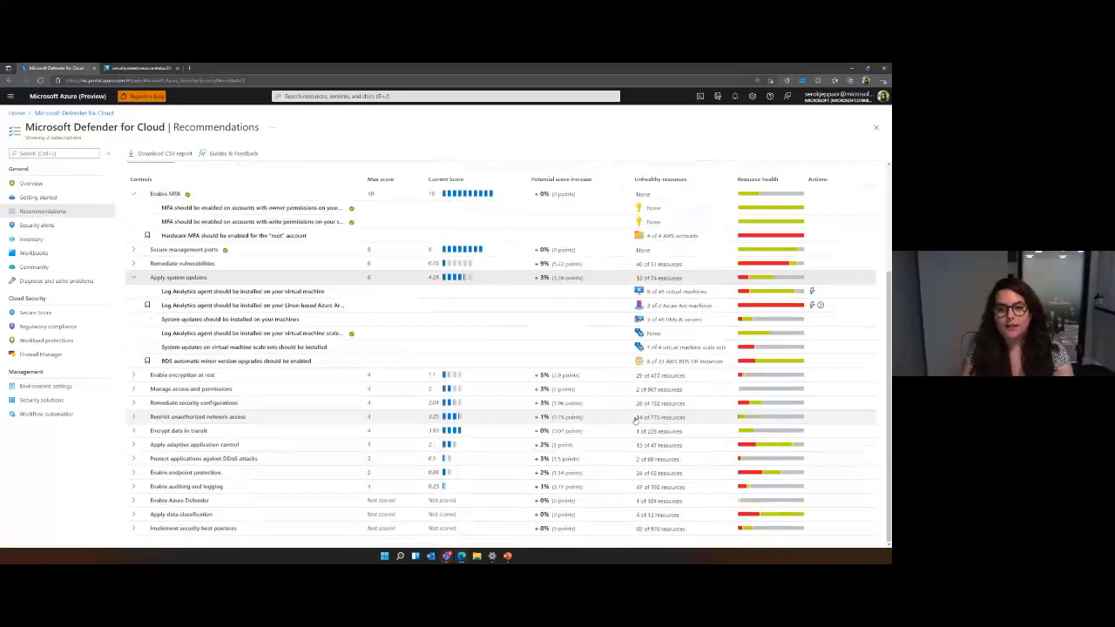
pyautogui.click(623, 376)
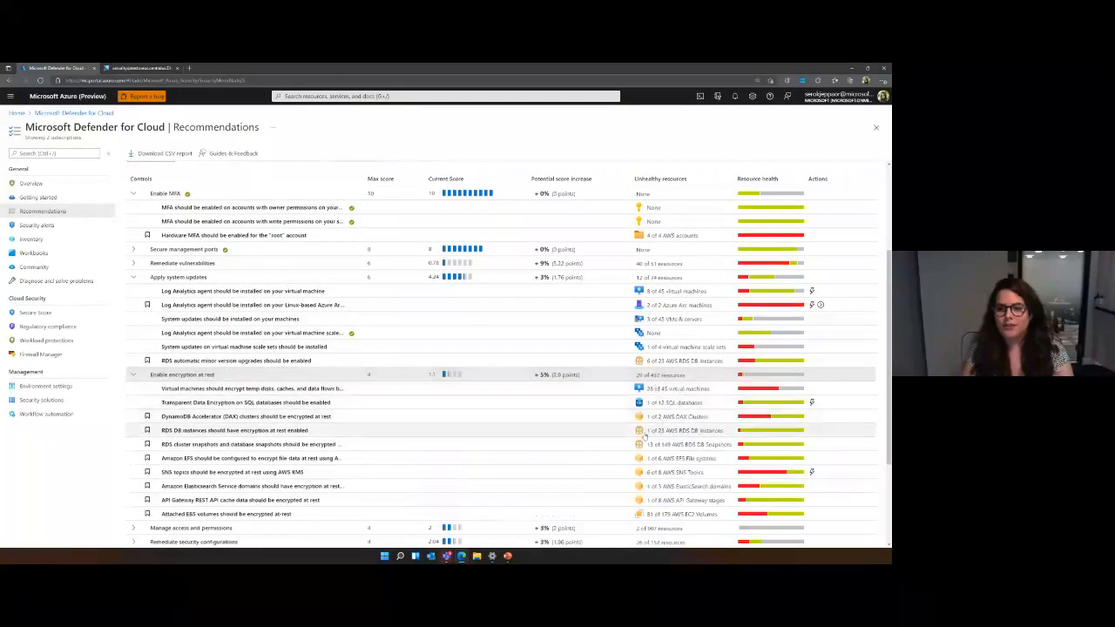
# Filter the recommendations by environment so that only AWS (preview) is selected.
pyautogui.scroll(3, 694, 436)
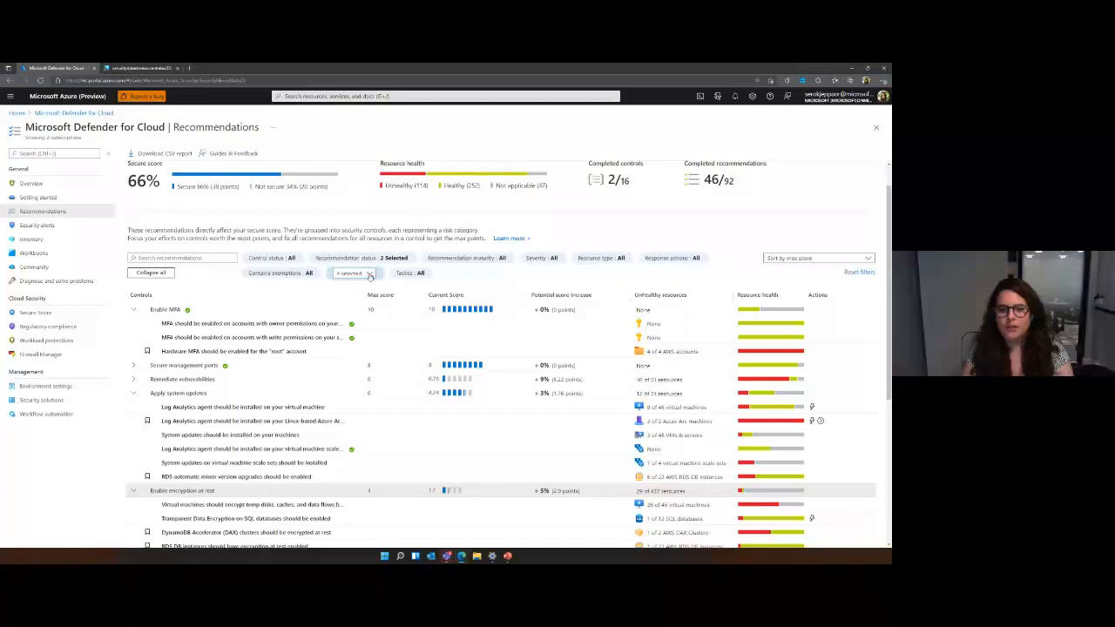
pyautogui.click(370, 274)
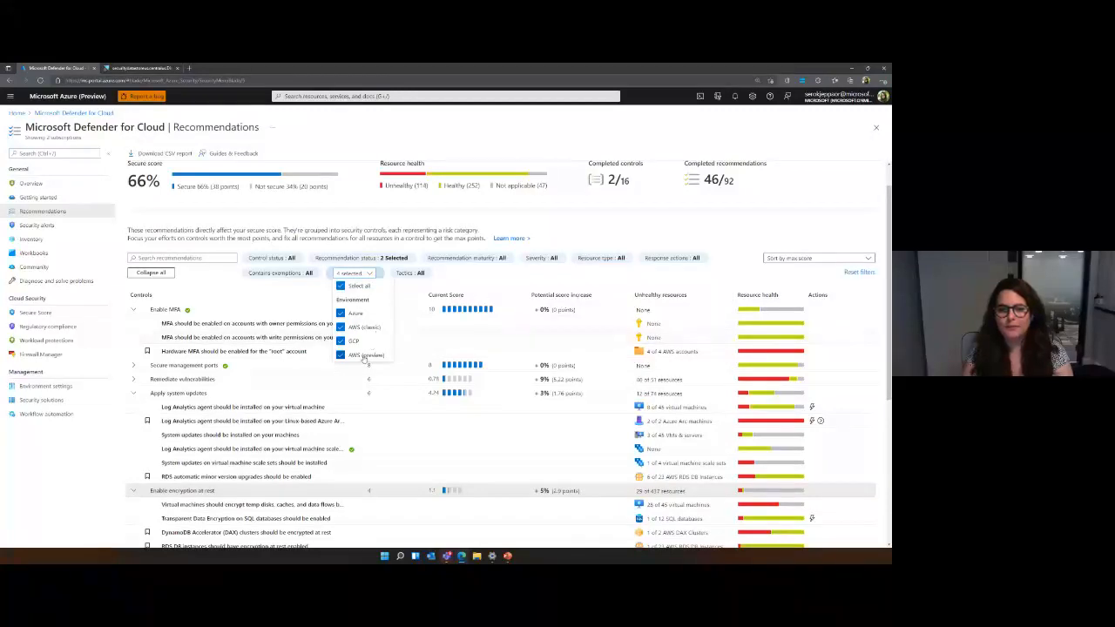
pyautogui.click(341, 285)
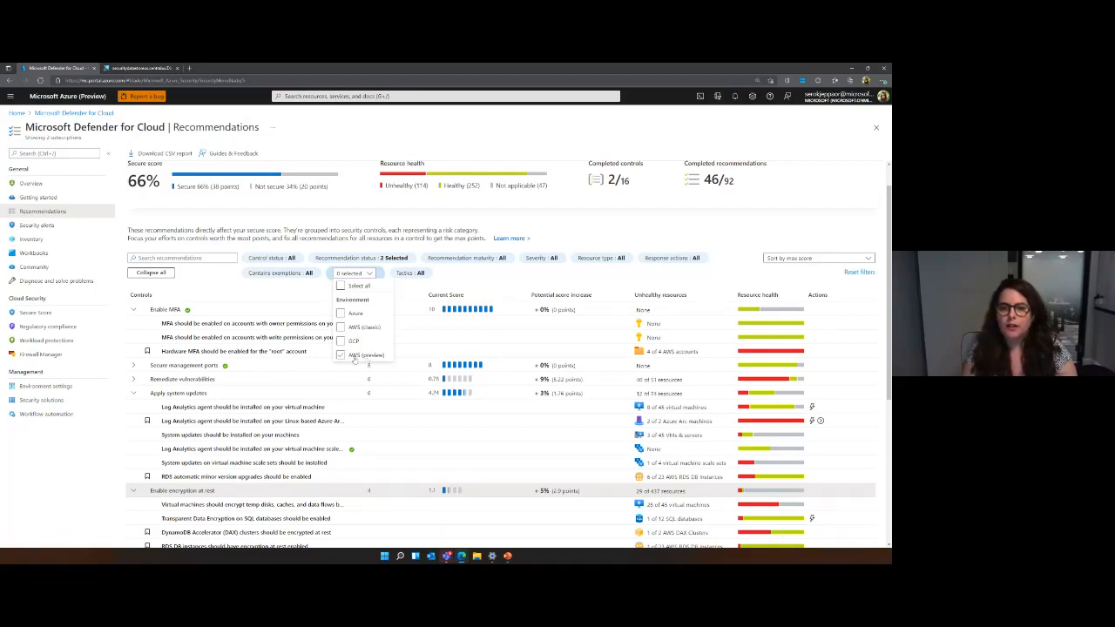
pyautogui.click(352, 356)
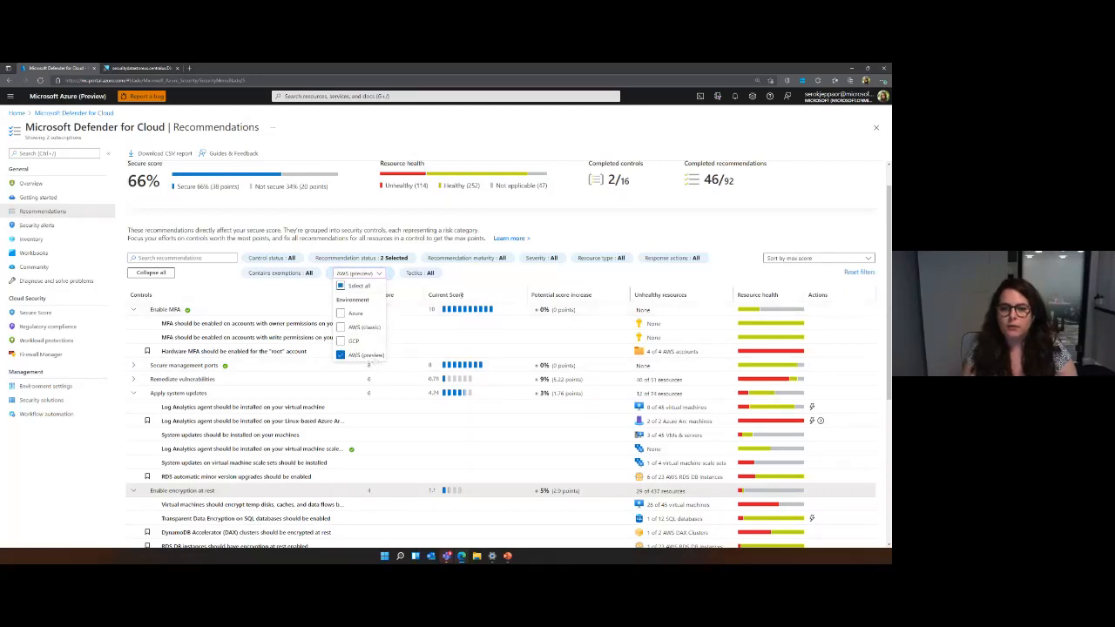
pyautogui.click(472, 284)
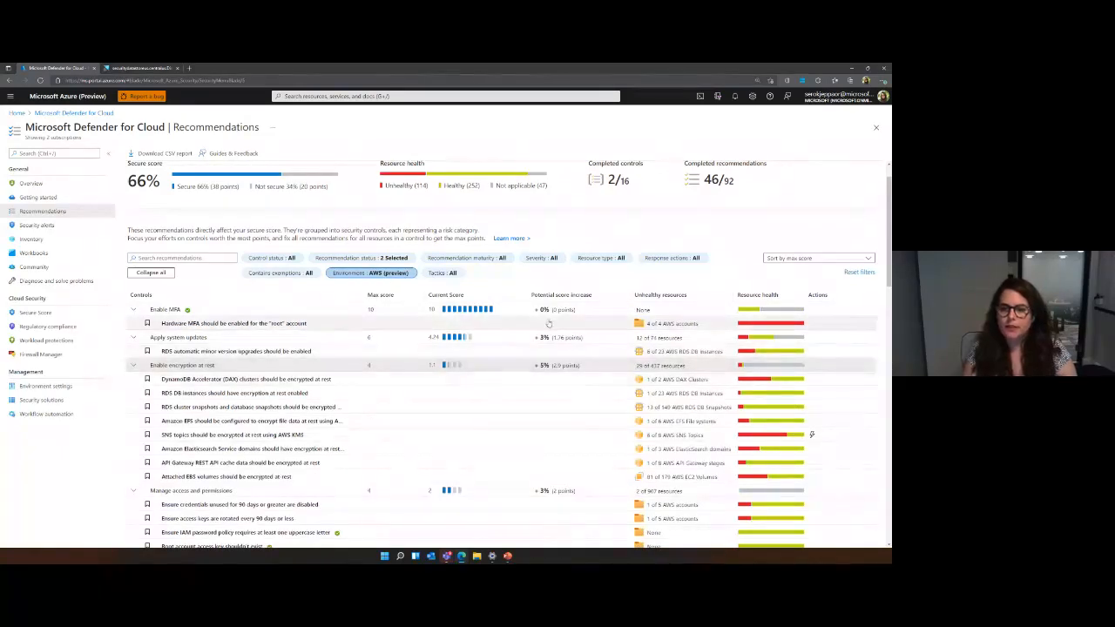
# Open the recommendation "Hardware MFA should be enabled for the "root" account" and expand its remediation steps.
pyautogui.scroll(-3, 662, 357)
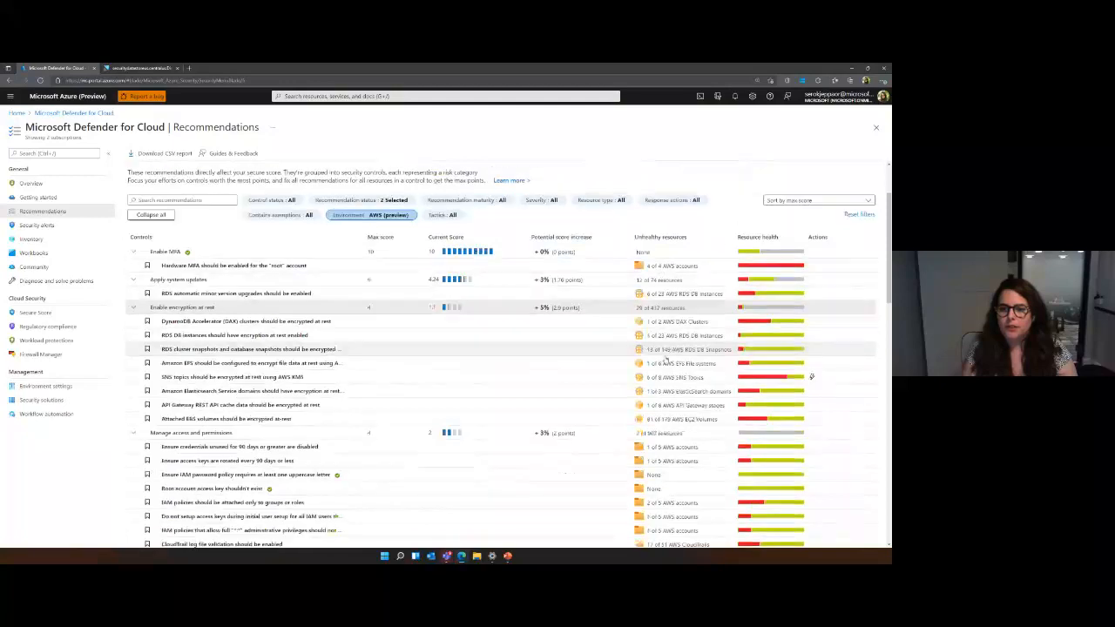
pyautogui.scroll(-6, 666, 361)
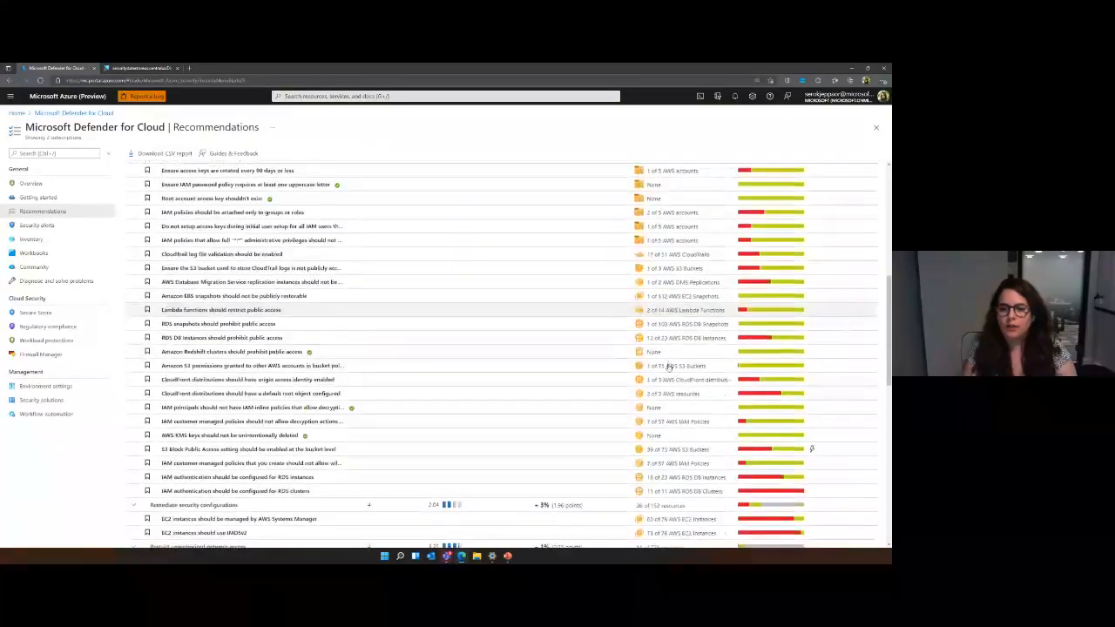
pyautogui.scroll(-2, 668, 365)
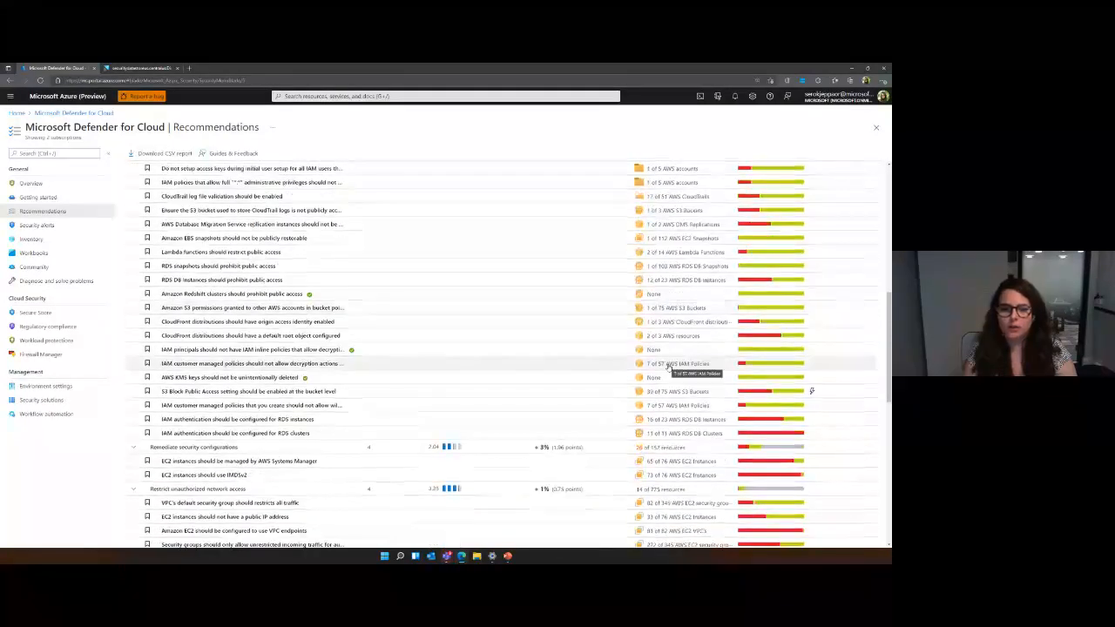
pyautogui.scroll(9, 460, 356)
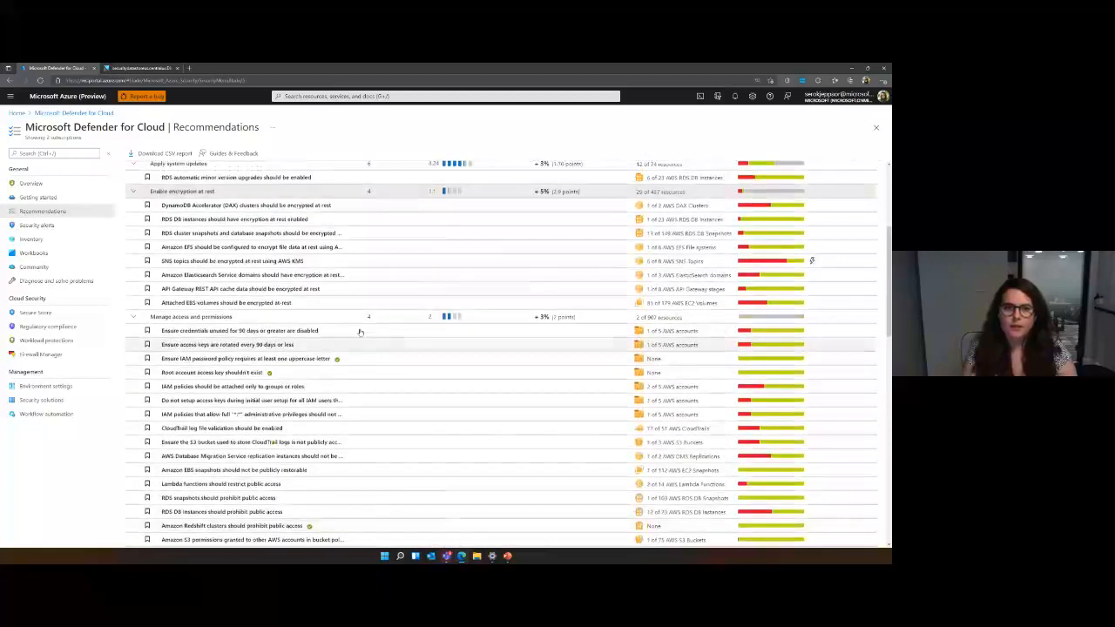
pyautogui.click(236, 265)
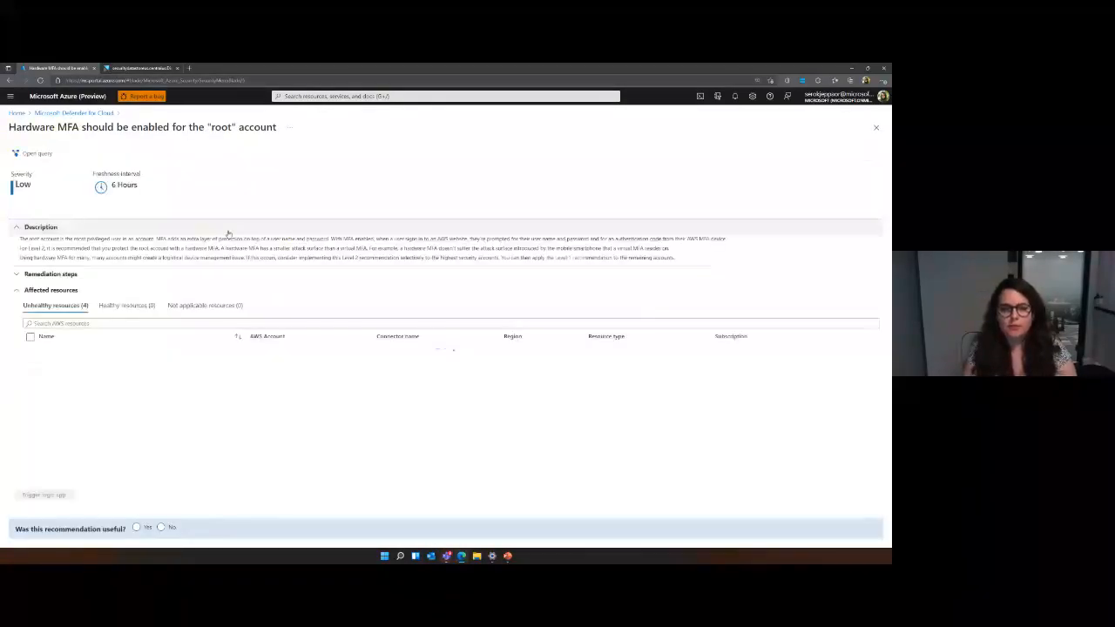
pyautogui.click(96, 273)
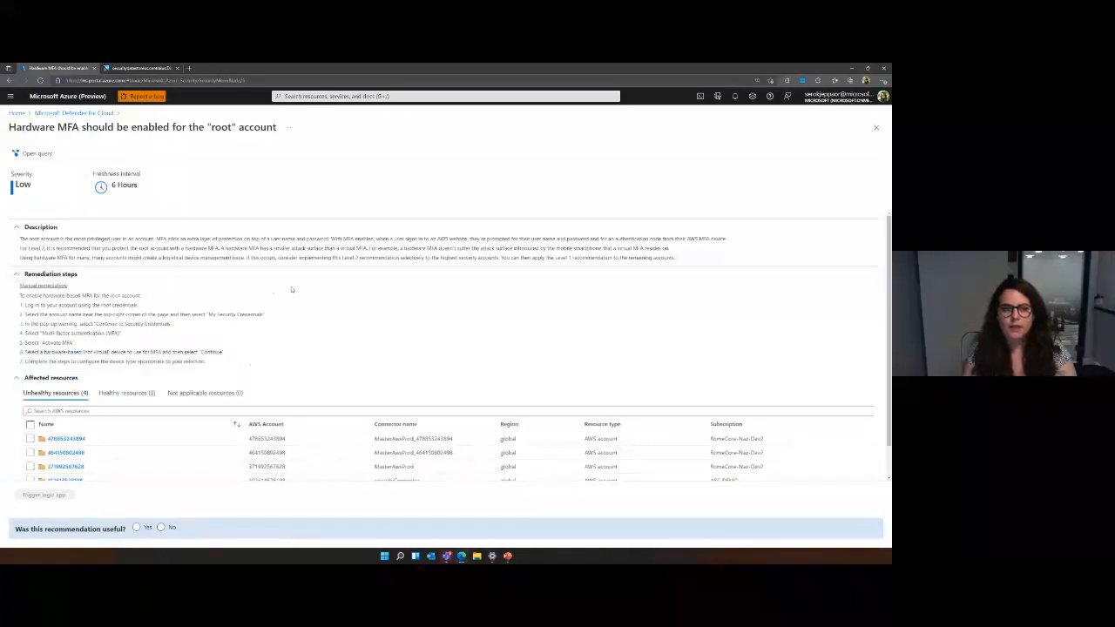
# Select the first two unhealthy AWS accounts, view the logic app trigger options for them, and return to the recommendations list.
pyautogui.scroll(-1, 294, 403)
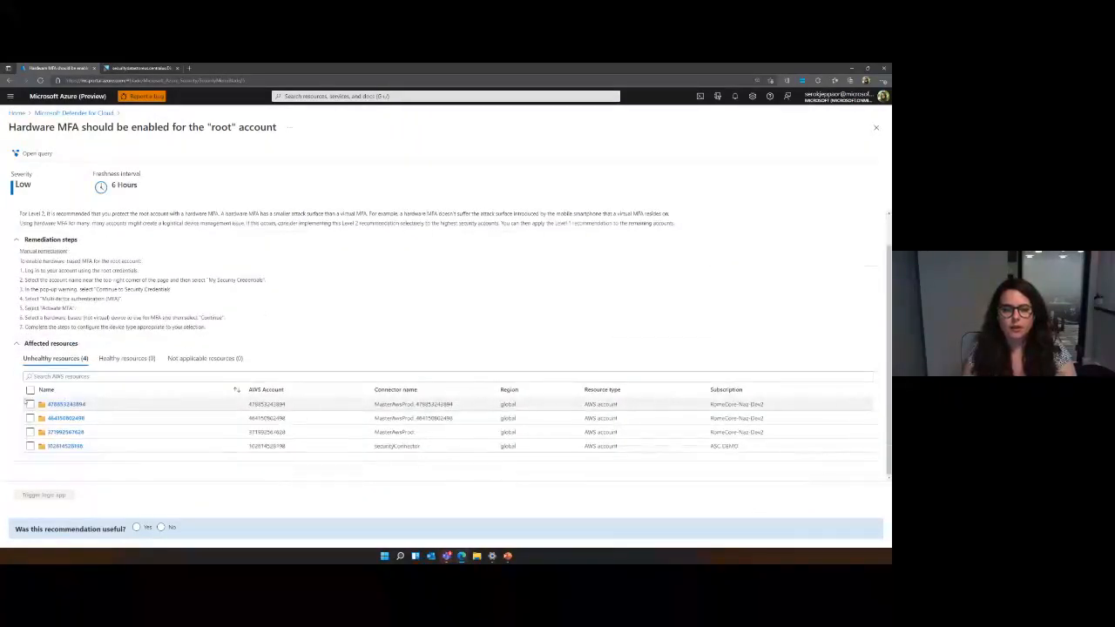
pyautogui.click(30, 404)
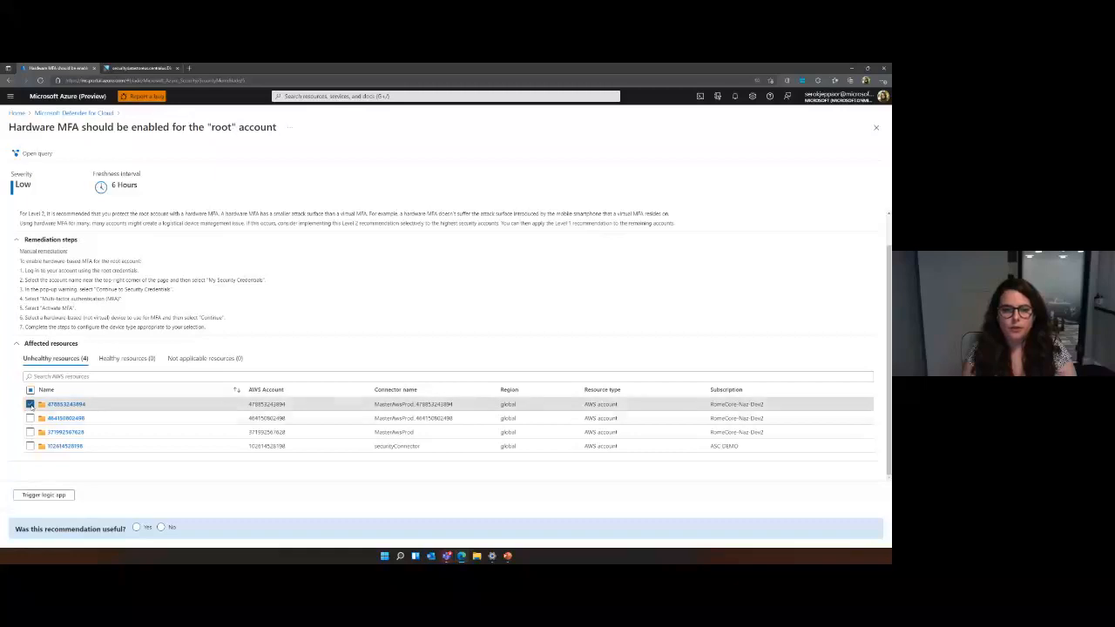
pyautogui.click(30, 418)
pyautogui.click(43, 494)
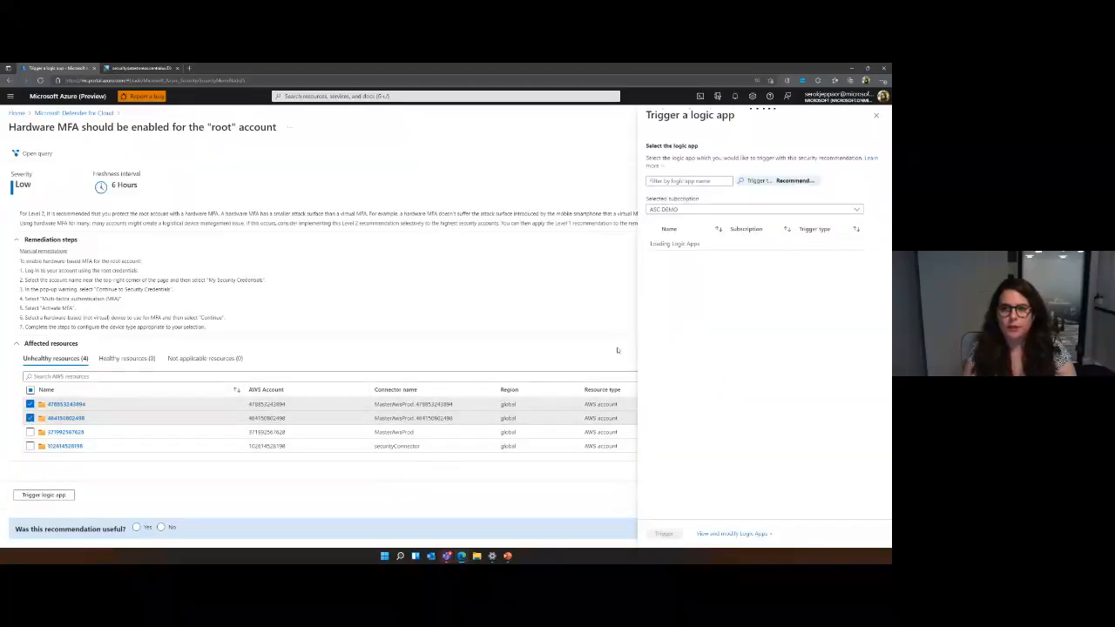
pyautogui.click(876, 115)
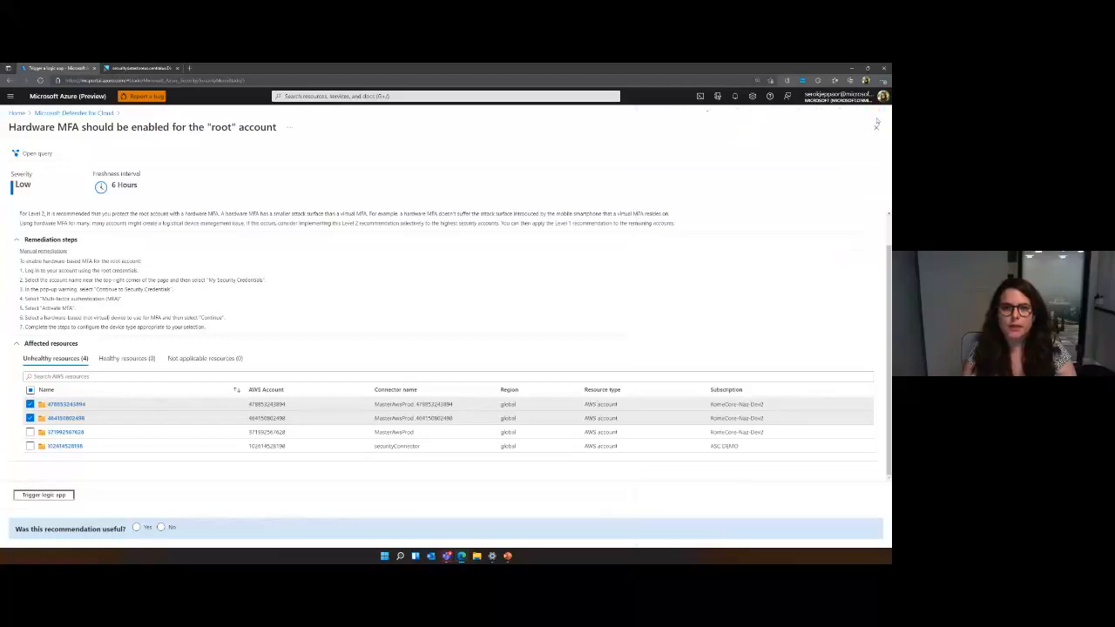
pyautogui.click(75, 113)
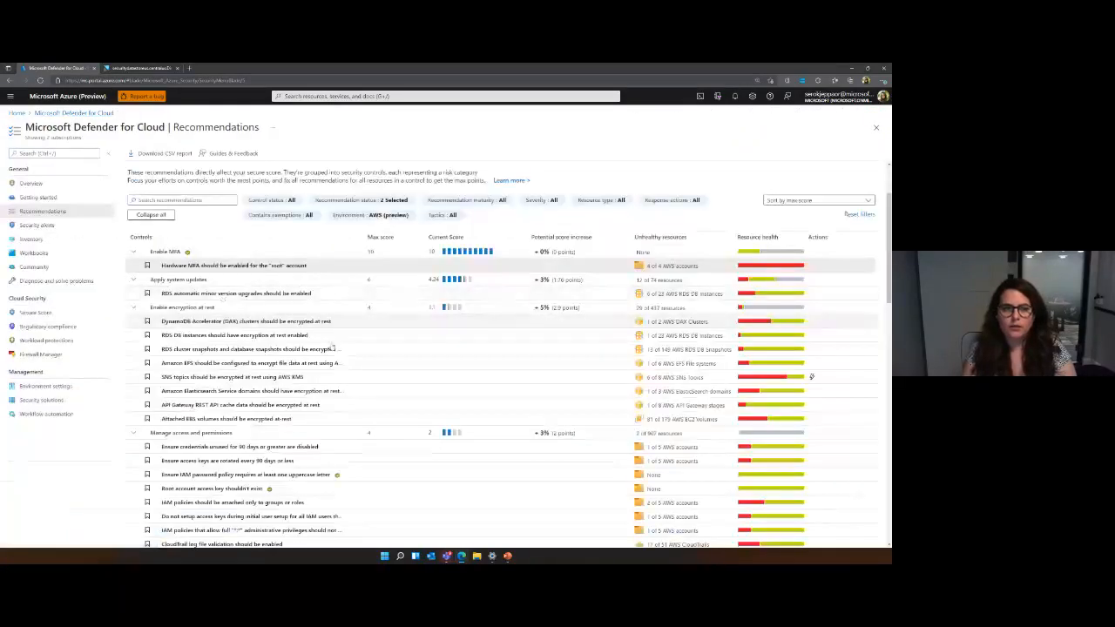
# Open the resource inventory and filter it to the AWS environment.
pyautogui.click(35, 239)
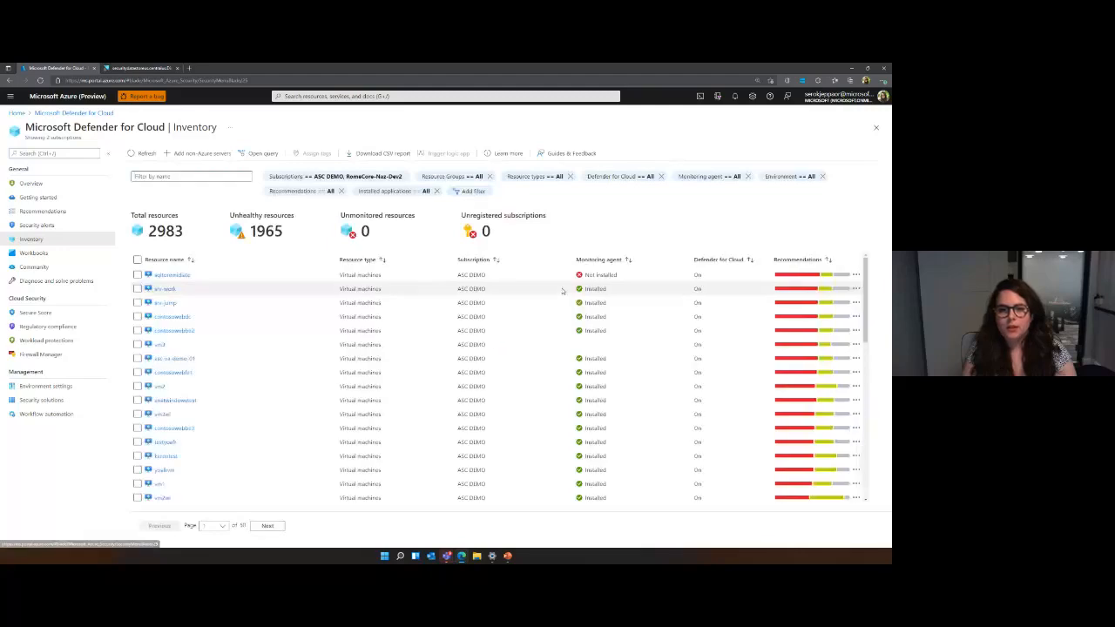
pyautogui.click(788, 176)
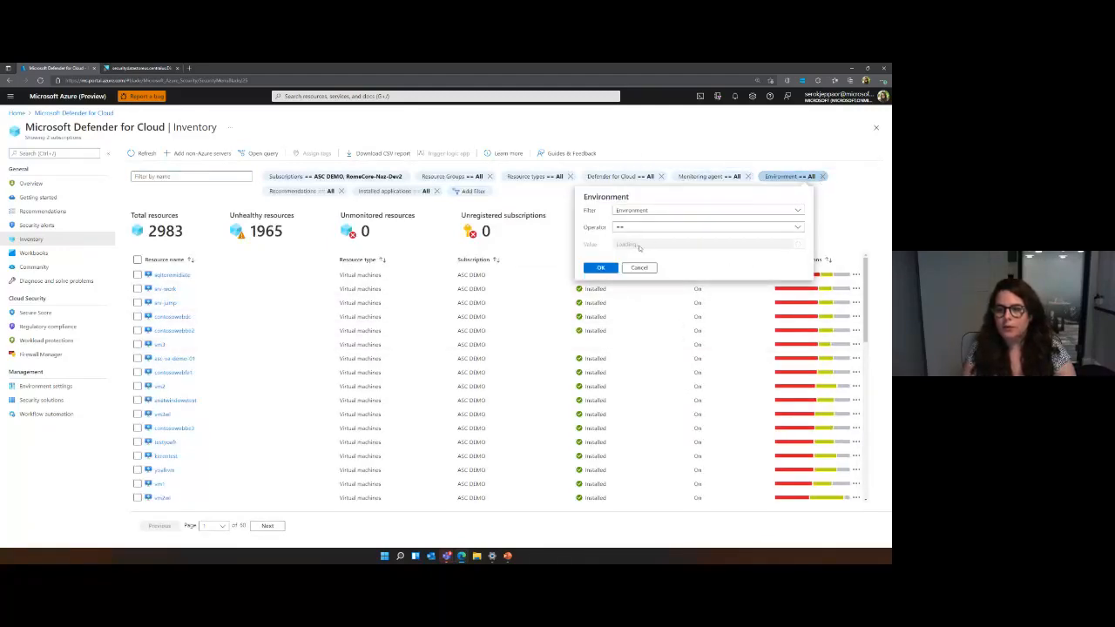
pyautogui.click(640, 245)
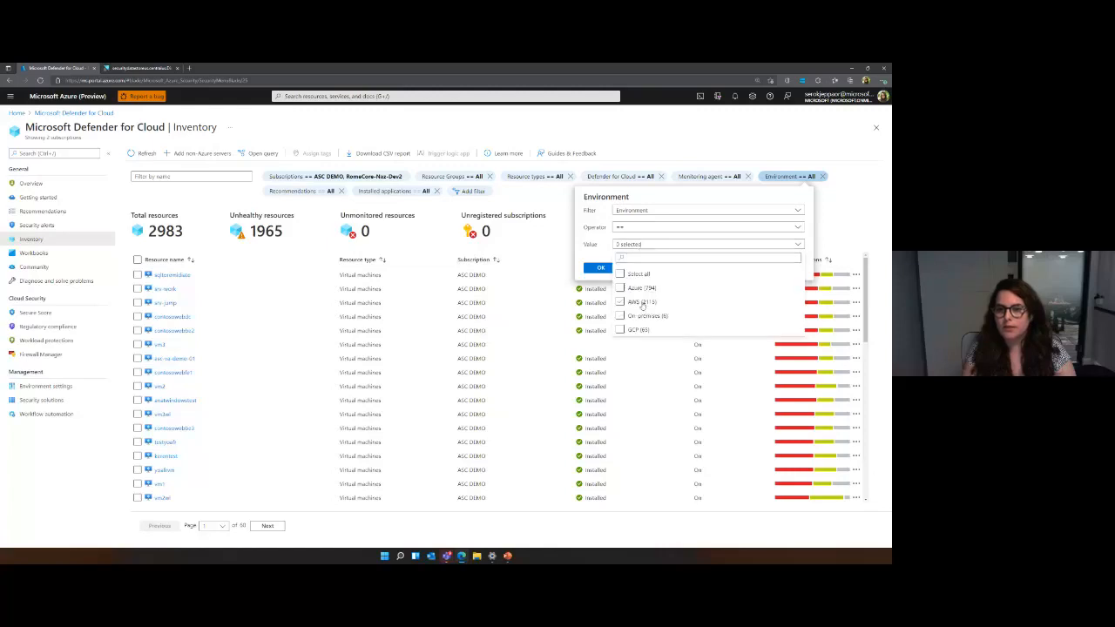
pyautogui.click(641, 302)
pyautogui.click(600, 268)
pyautogui.click(600, 267)
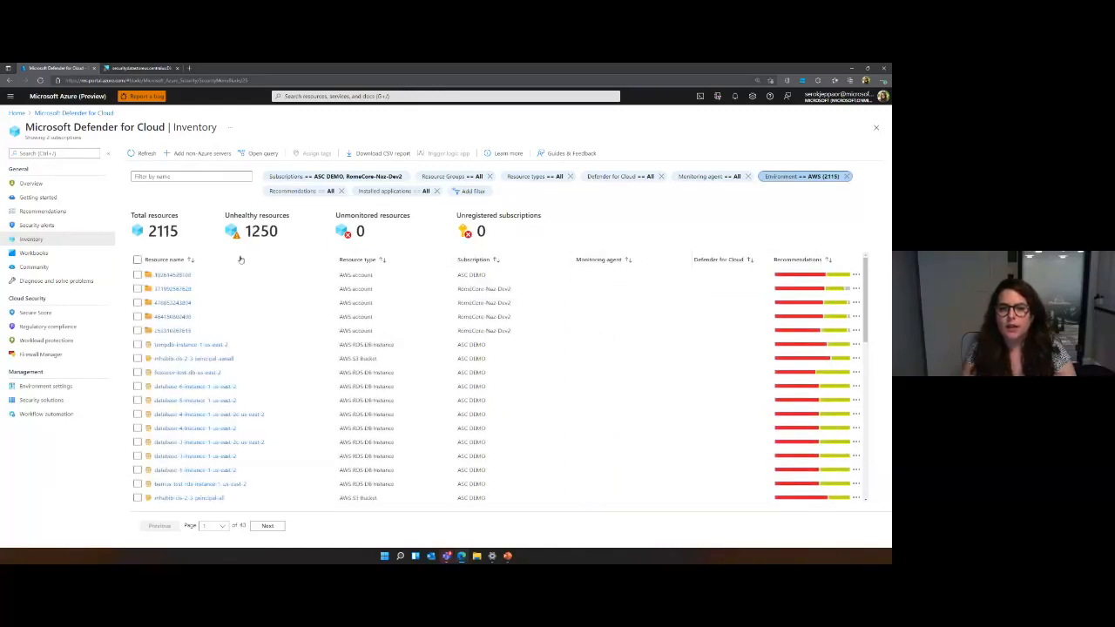
# Filter the AWS inventory by the recommendation "EC2 subnets should not automatically assign public IP addresses" only.
pyautogui.scroll(-3, 311, 314)
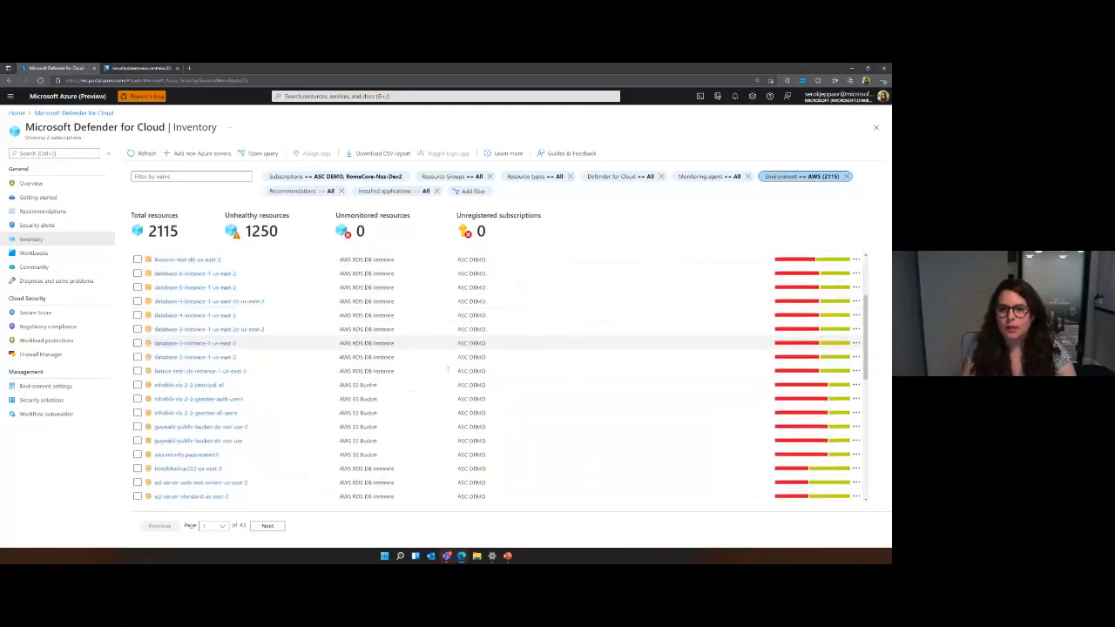
pyautogui.click(296, 191)
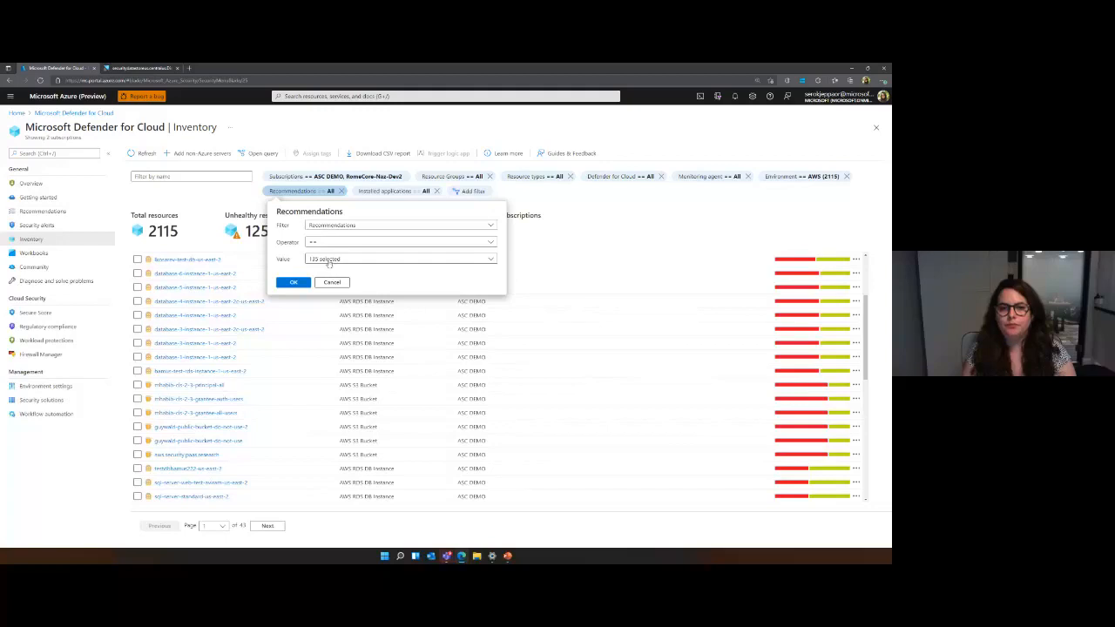
pyautogui.click(328, 261)
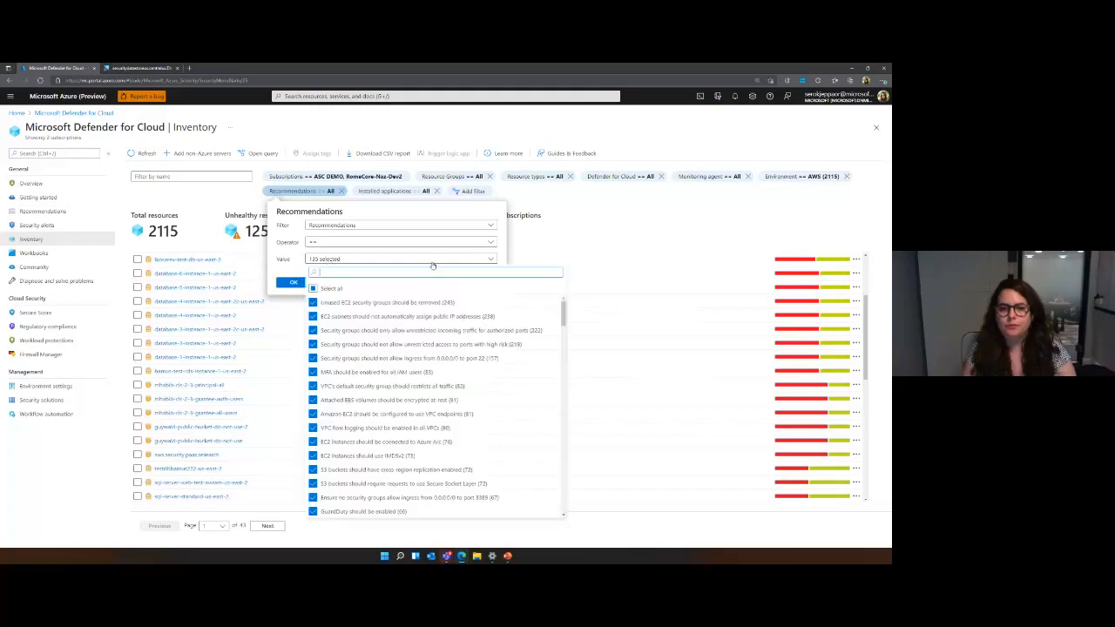
pyautogui.click(336, 289)
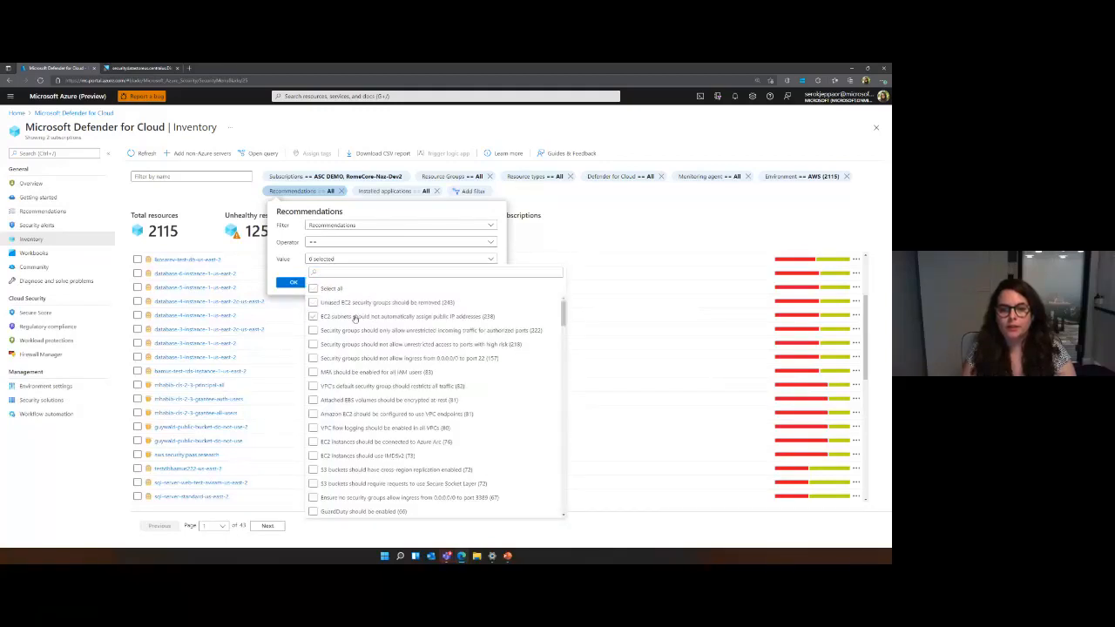
pyautogui.click(309, 272)
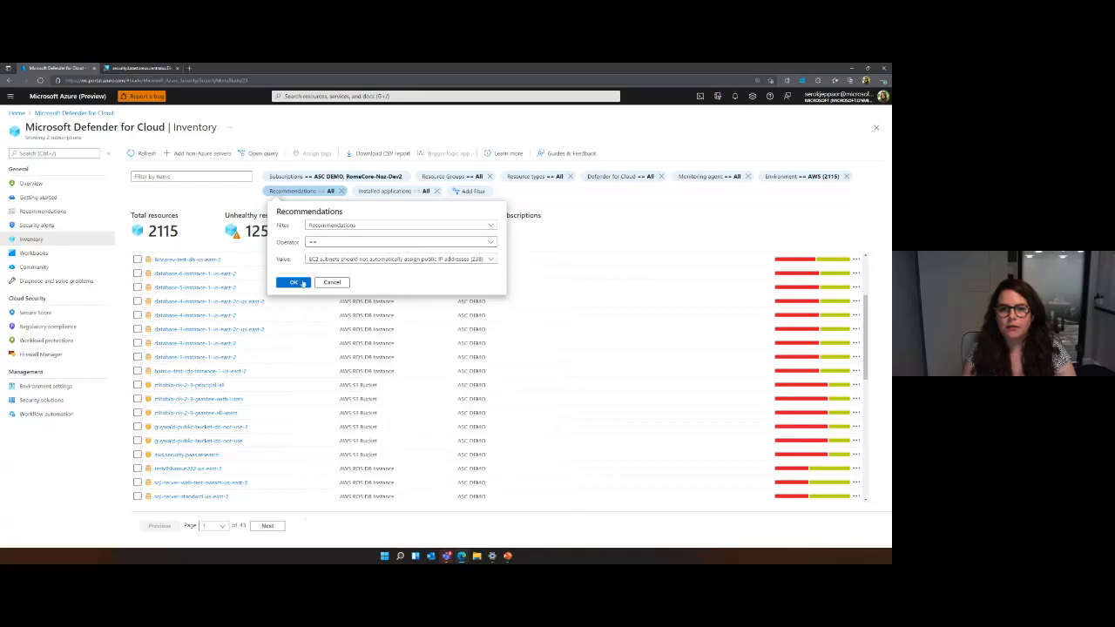
pyautogui.click(294, 282)
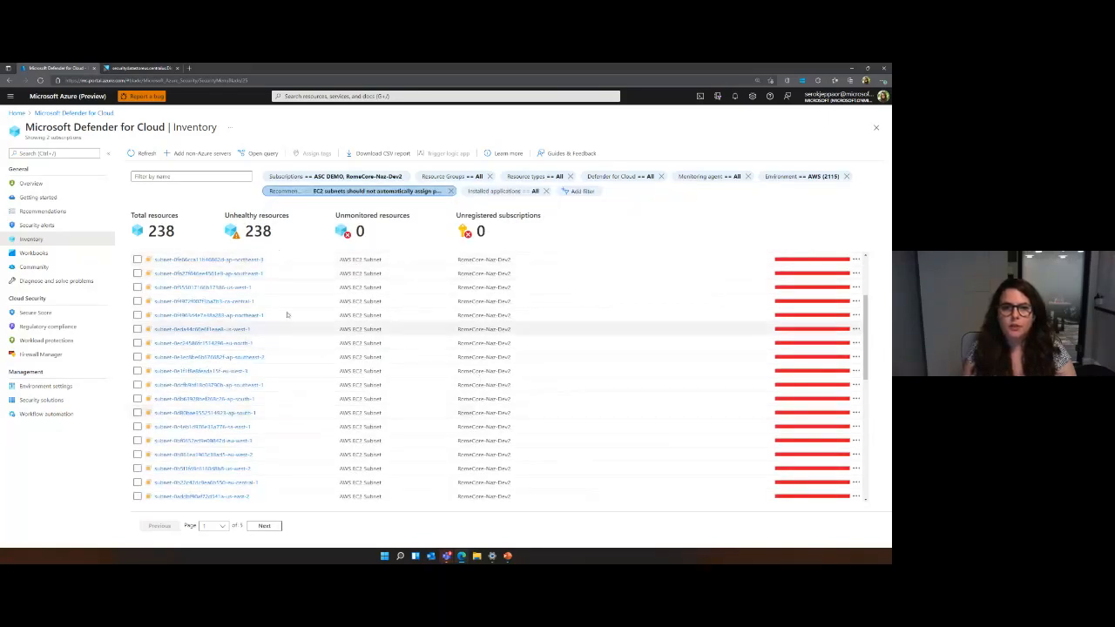
# Open the filtered inventory's query in Azure Resource Graph Explorer, examine its code, and return to the inventory.
pyautogui.click(255, 154)
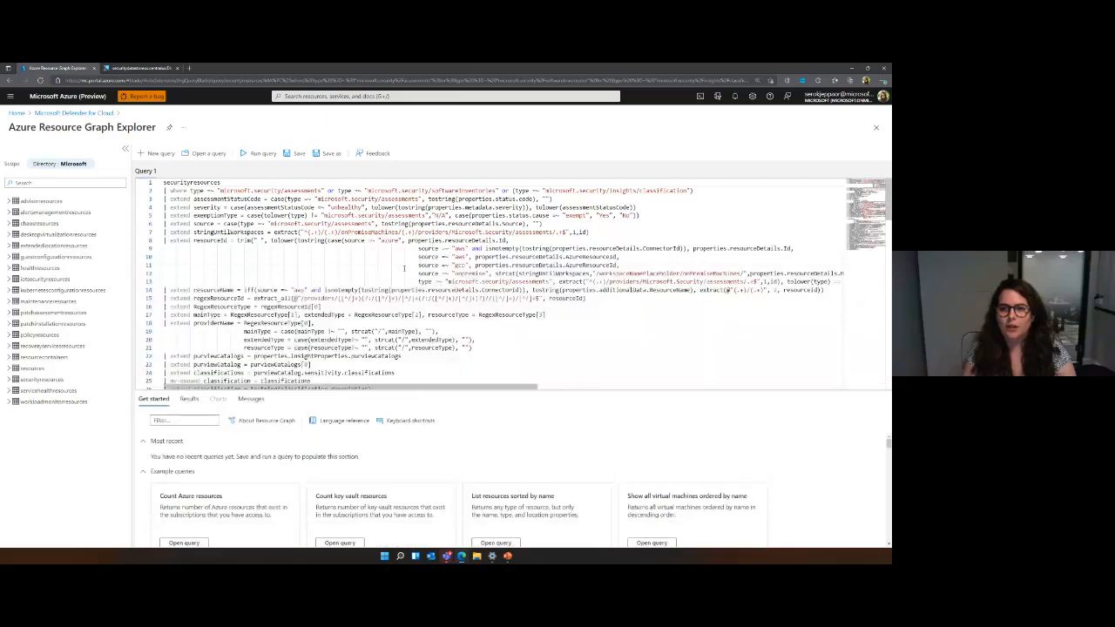
pyautogui.scroll(-4, 404, 269)
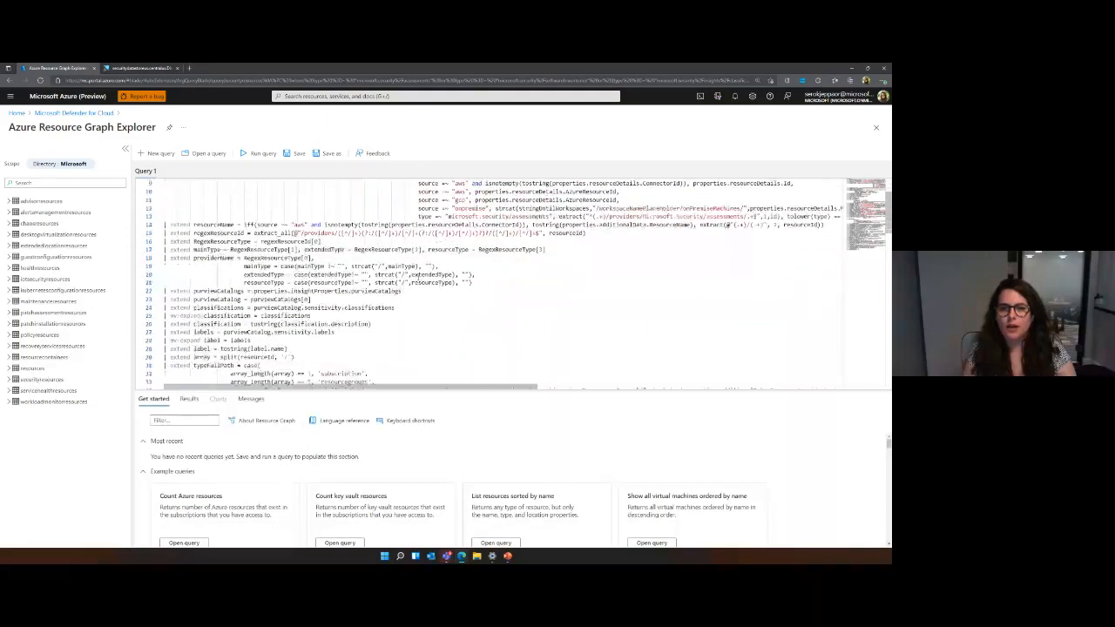
pyautogui.scroll(-20, 418, 277)
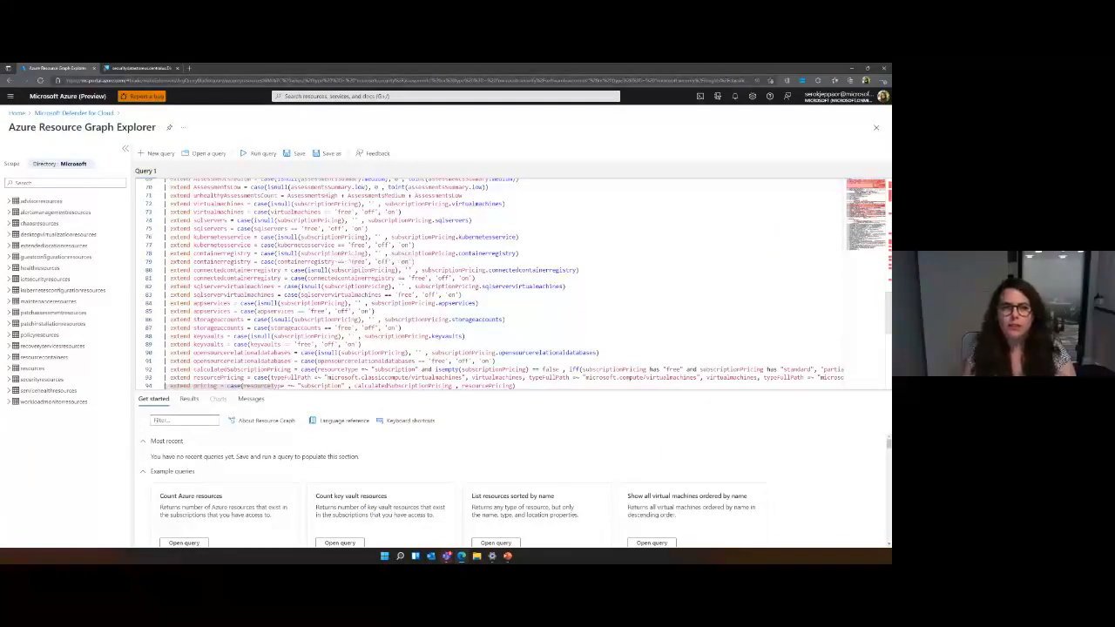
pyautogui.click(76, 115)
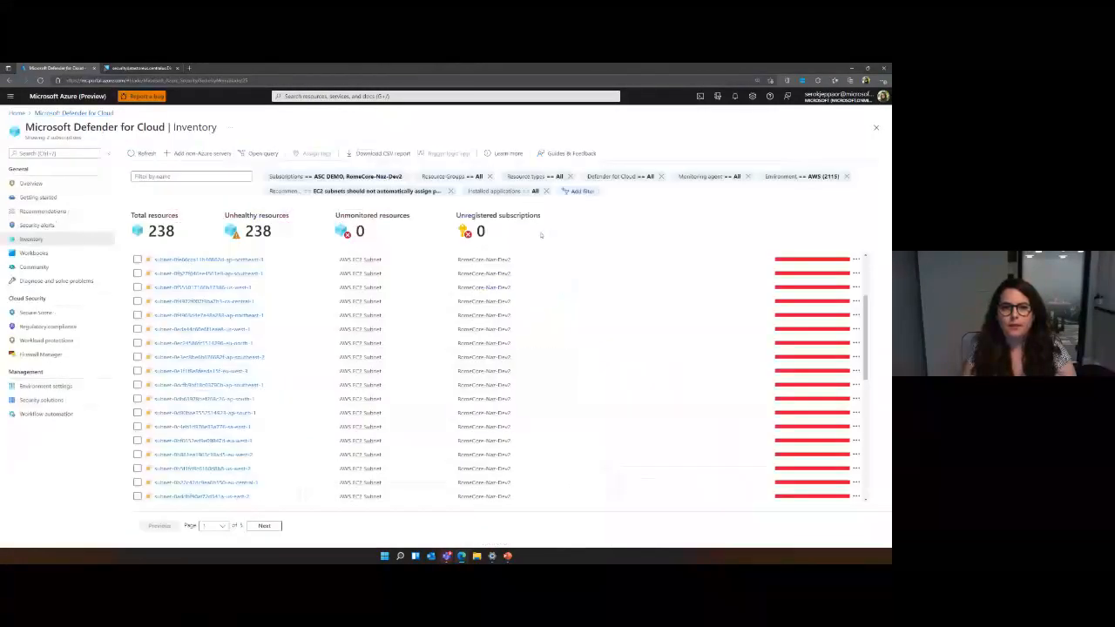
# Open the regulatory compliance dashboard and display the AWS Foundational Security Best Practices (preview) standard's controls.
pyautogui.click(59, 327)
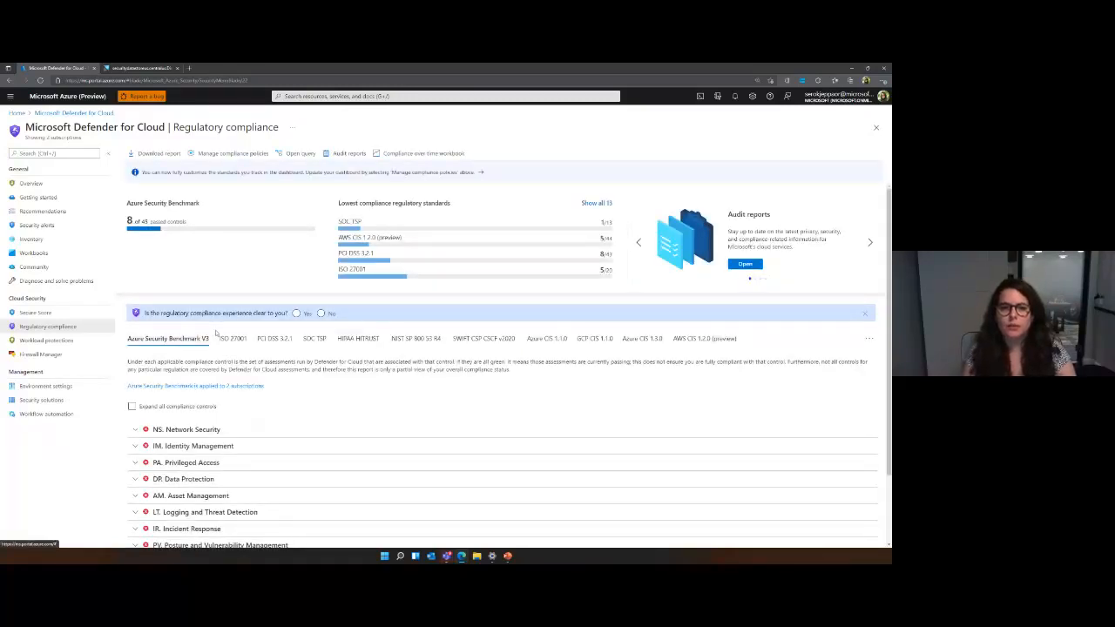
pyautogui.scroll(-2, 418, 348)
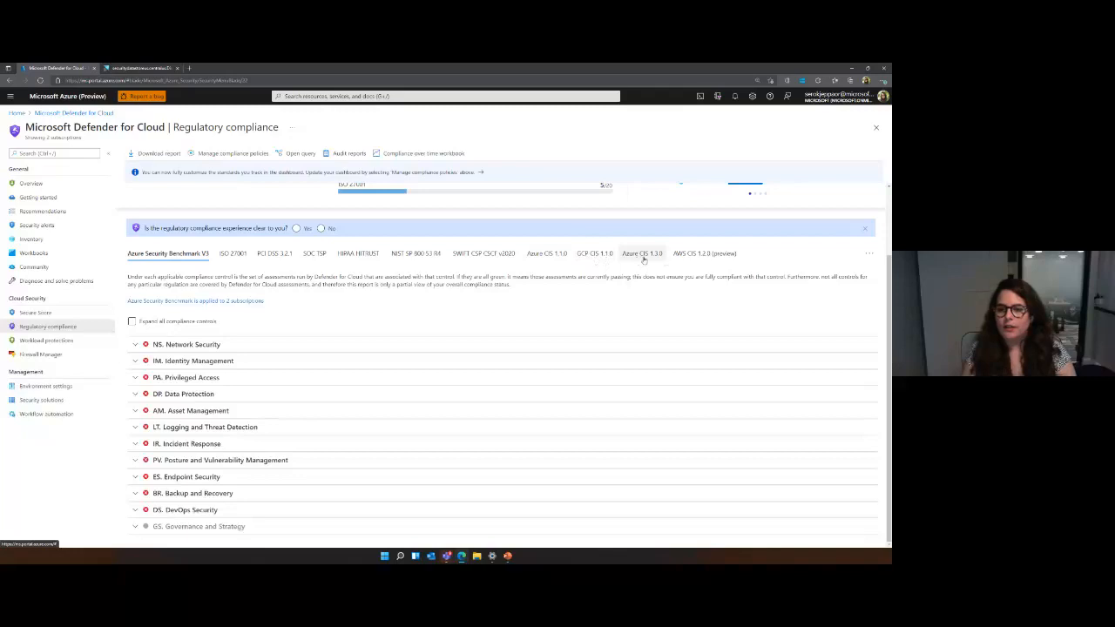
pyautogui.click(868, 254)
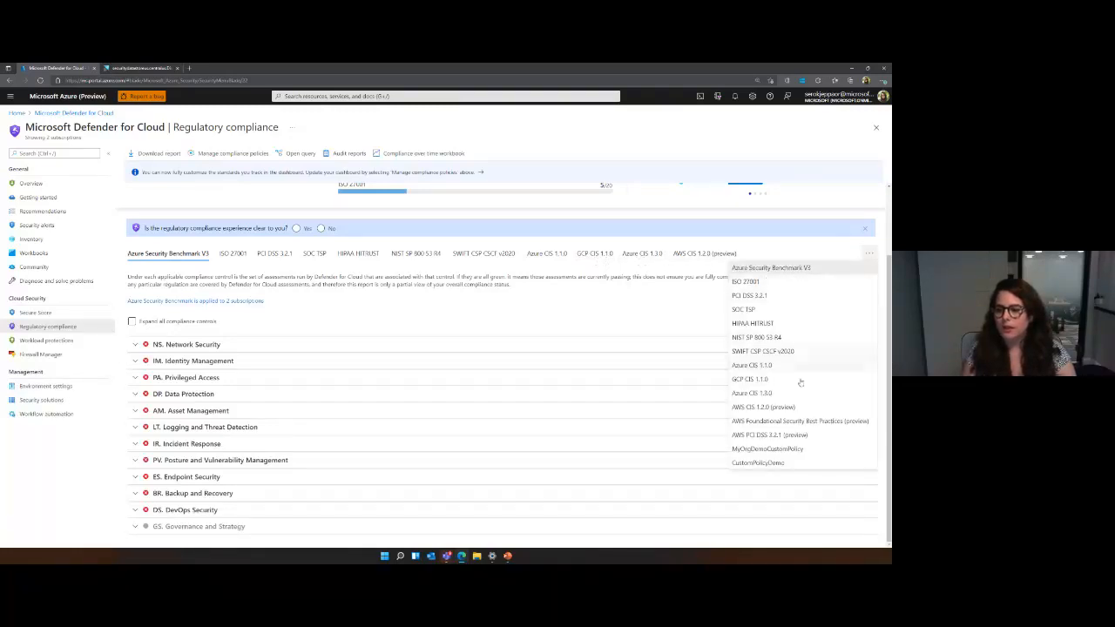
pyautogui.click(831, 423)
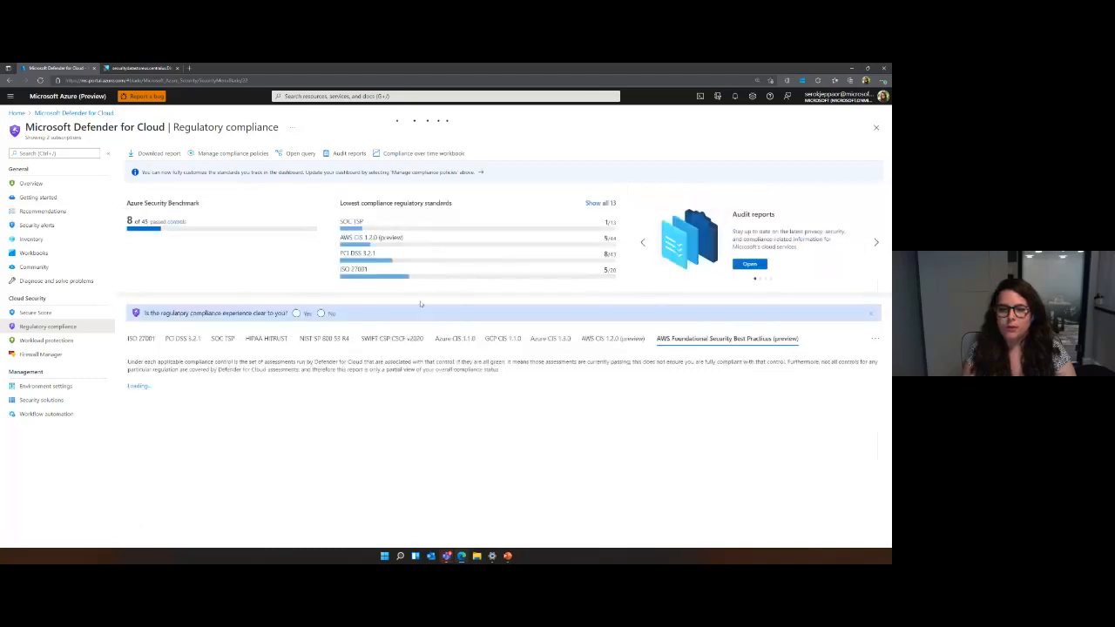
pyautogui.scroll(-2, 499, 319)
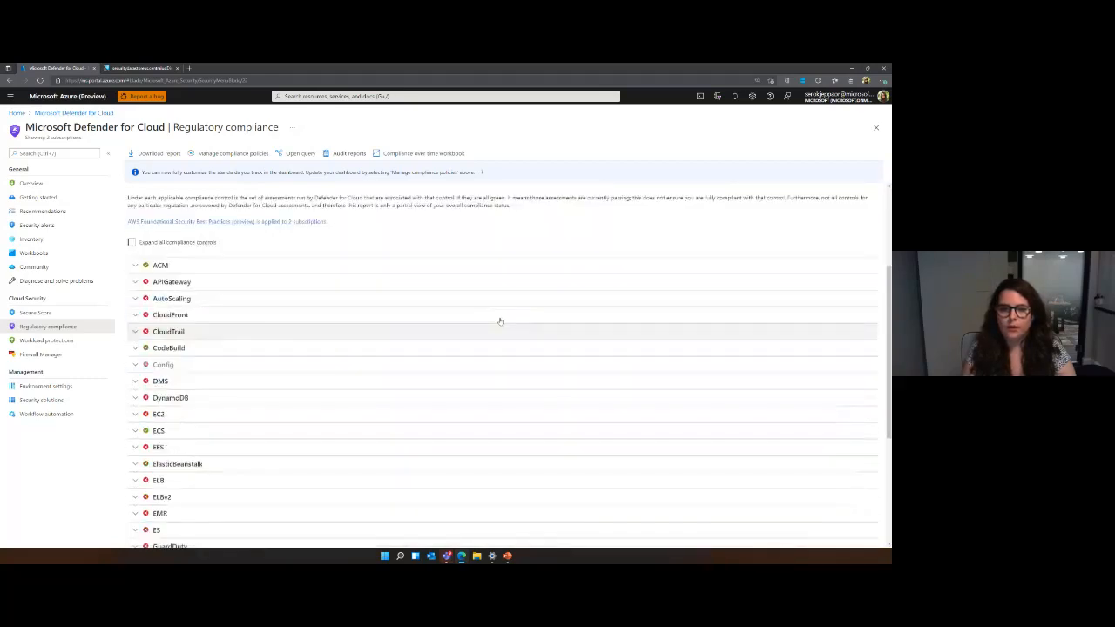
# Expand the ACM control and APIGateway controls 1 to 4 to examine their assessments and resource compliance.
pyautogui.click(343, 268)
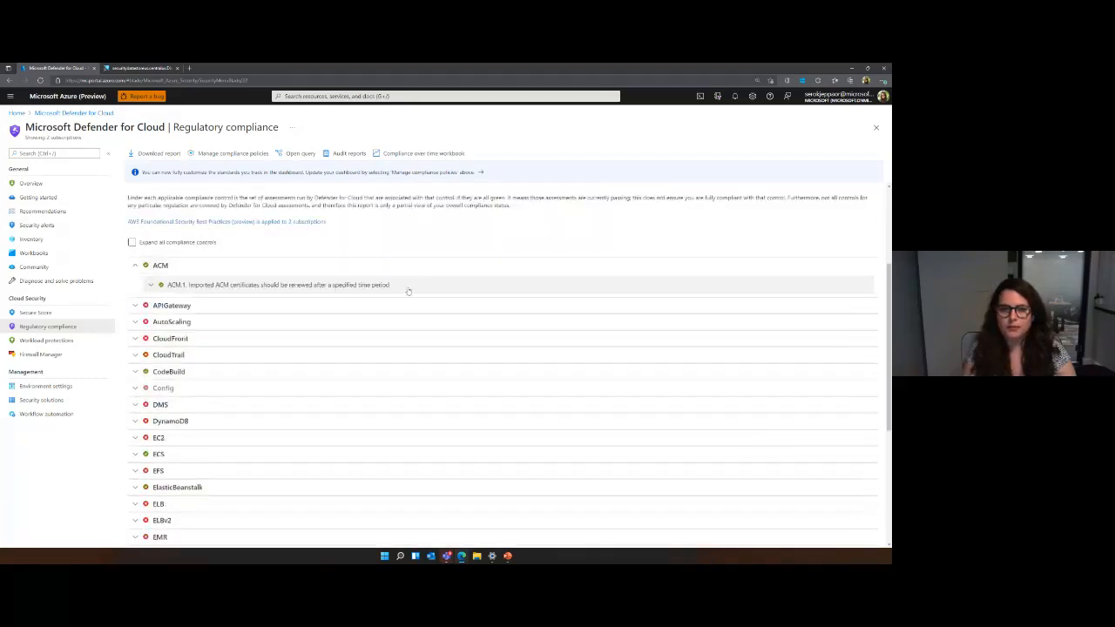
pyautogui.click(408, 289)
pyautogui.click(376, 345)
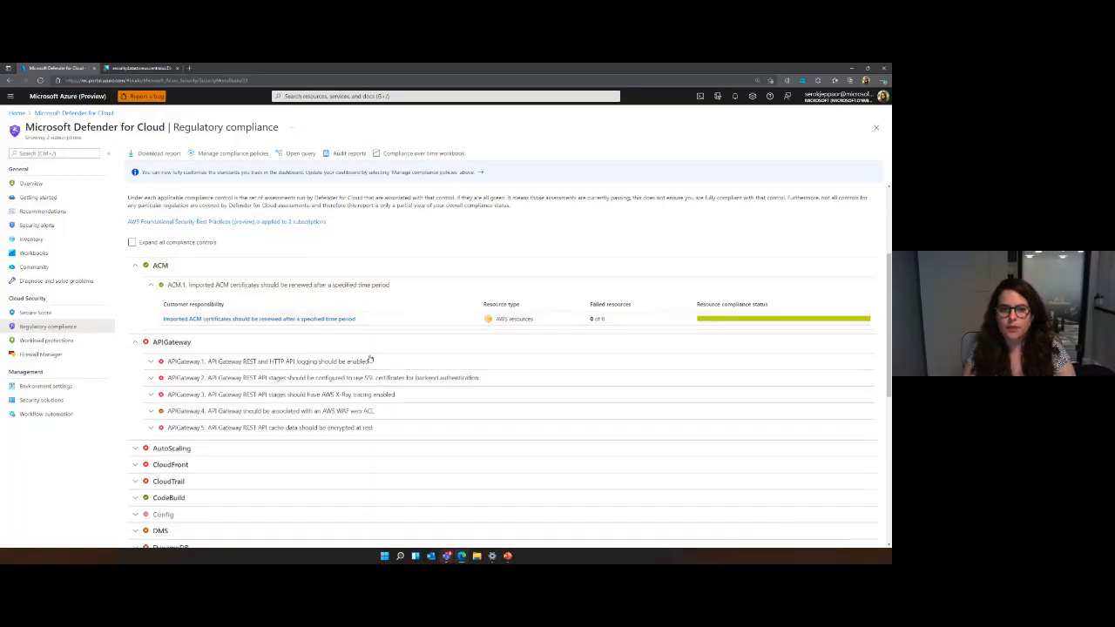
pyautogui.click(380, 362)
pyautogui.click(387, 416)
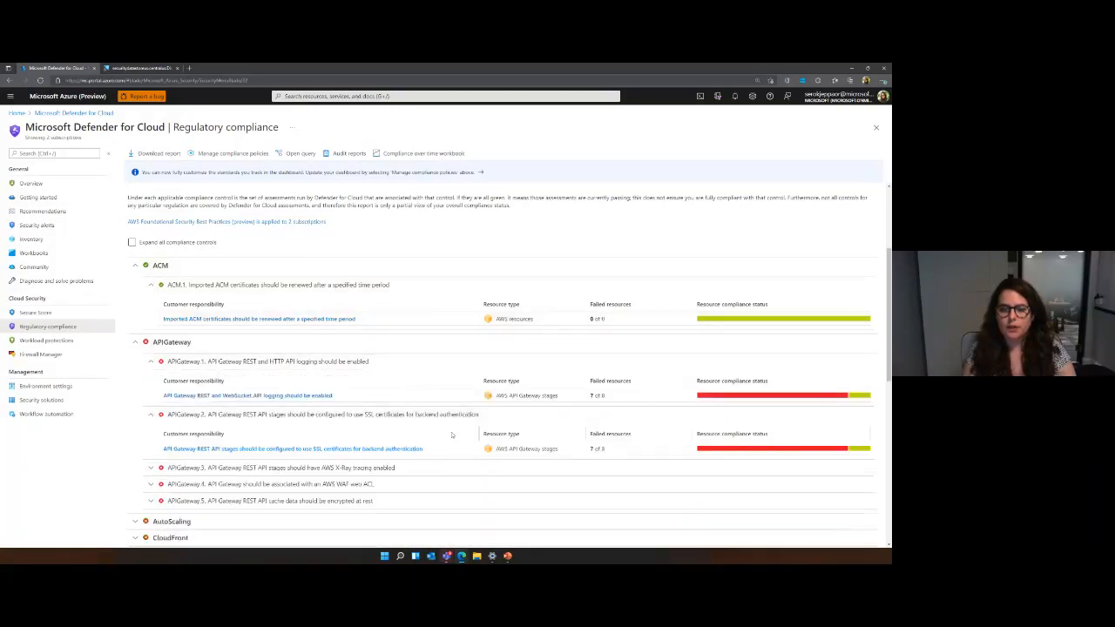
pyautogui.scroll(-1, 456, 433)
pyautogui.click(413, 413)
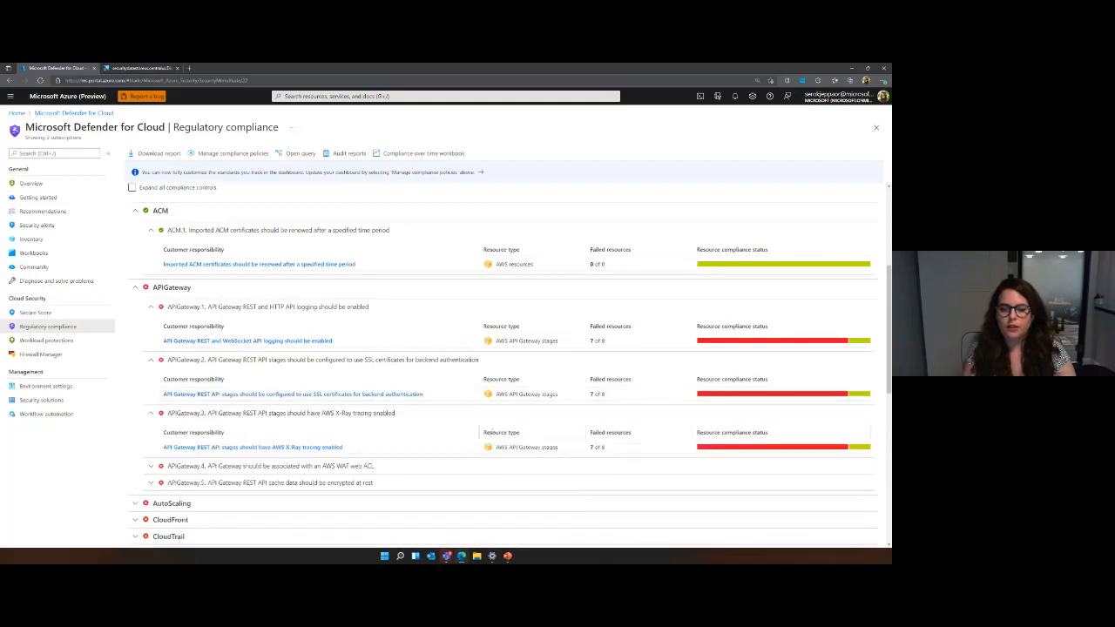
pyautogui.click(531, 466)
pyautogui.scroll(-1, 523, 449)
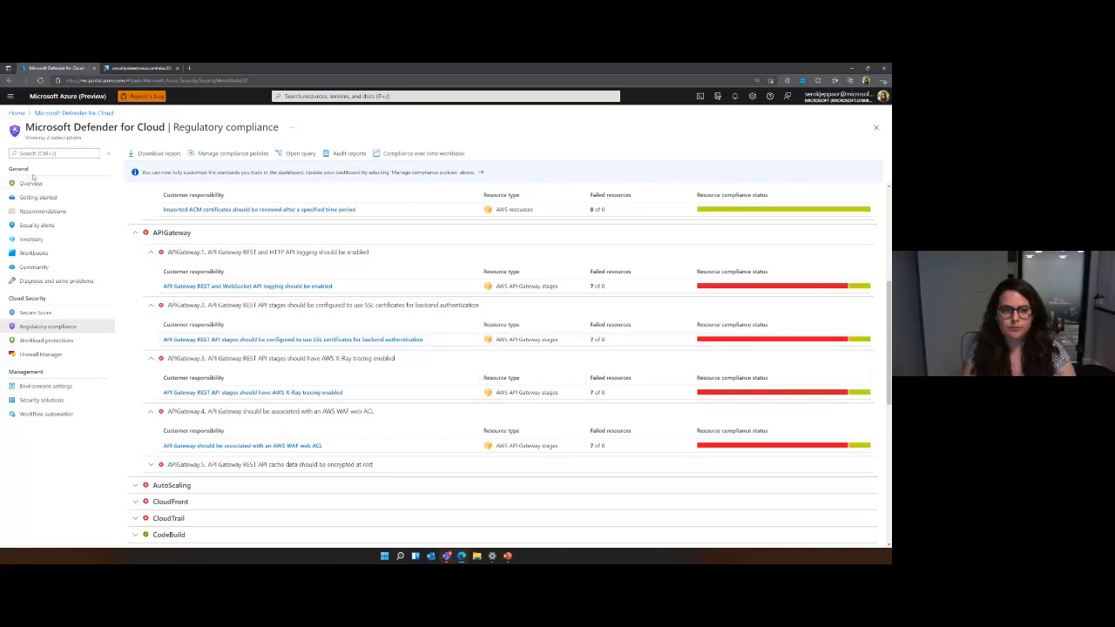
# Open the environment settings and expand the MasterAwsProd connector to view its member accounts.
pyautogui.click(67, 386)
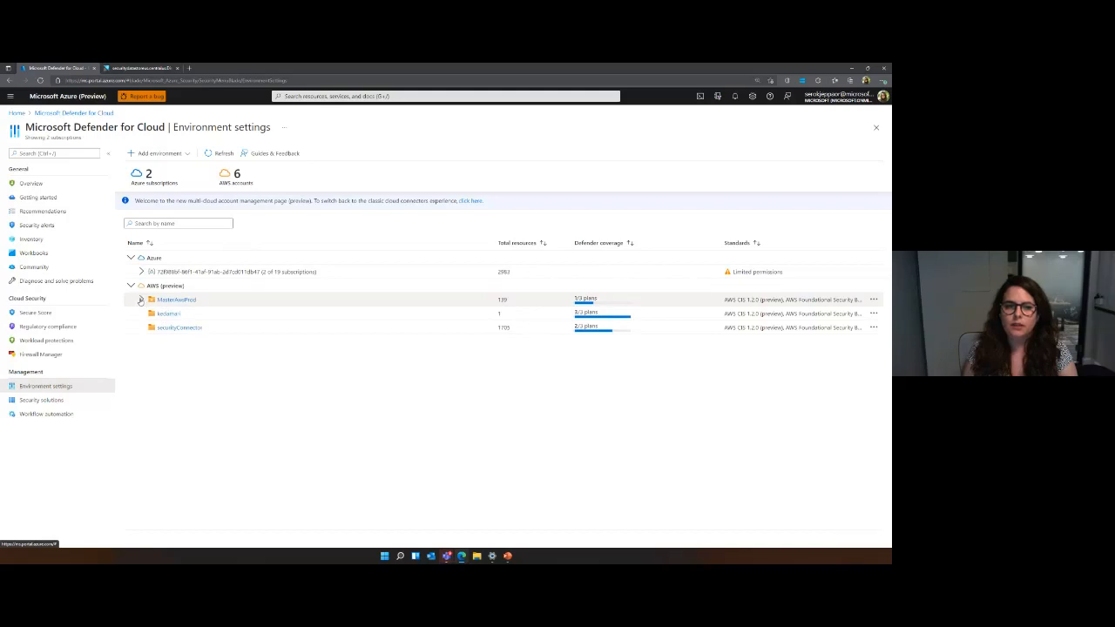
pyautogui.click(141, 299)
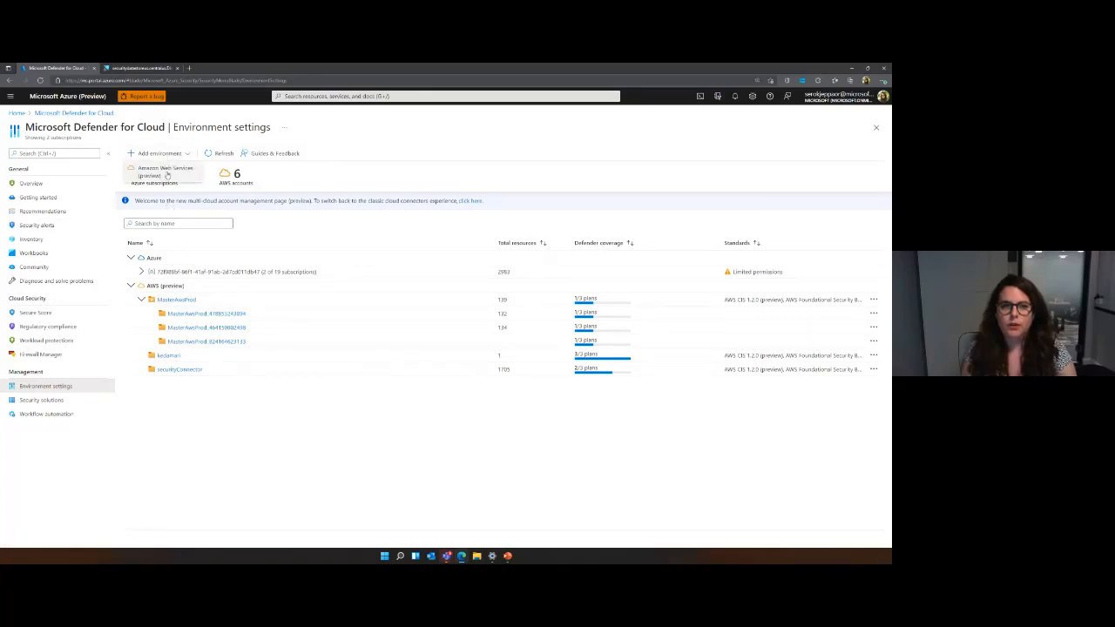
# Start adding an Amazon Web Services environment with connector name "test", Management account onboarding, and the AWS account ID, and proceed to plan selection.
pyautogui.click(166, 176)
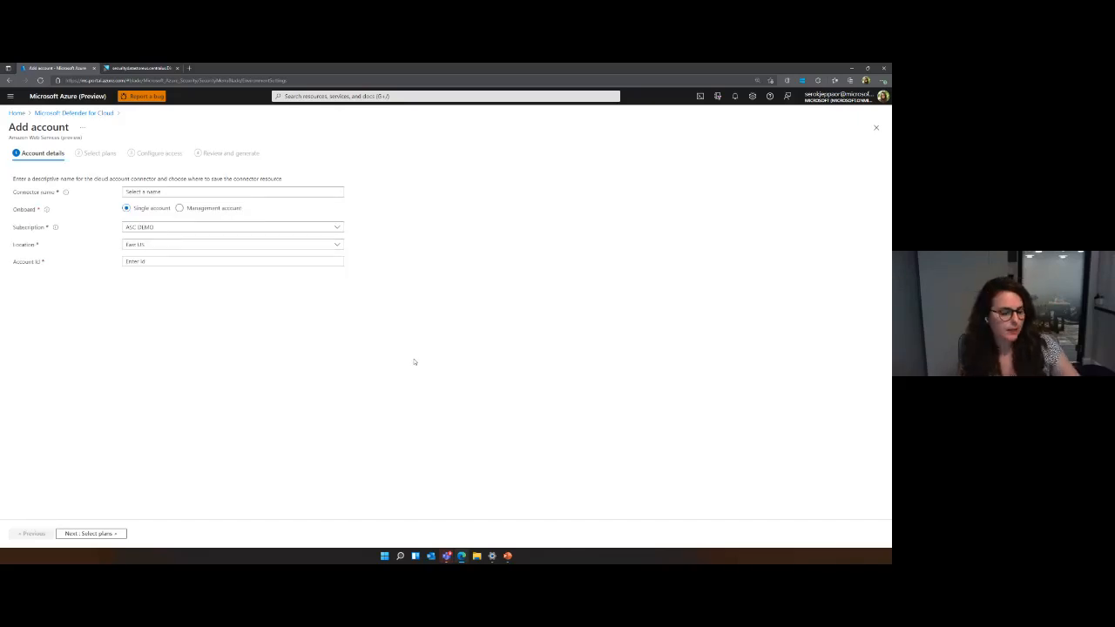
pyautogui.click(135, 193)
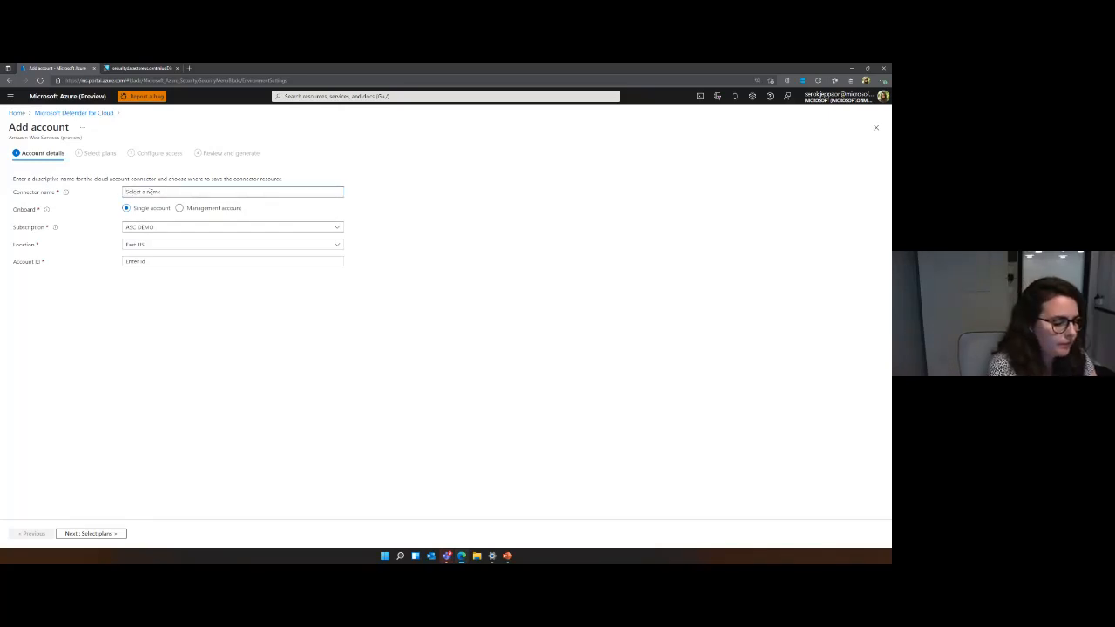
pyautogui.write('test')
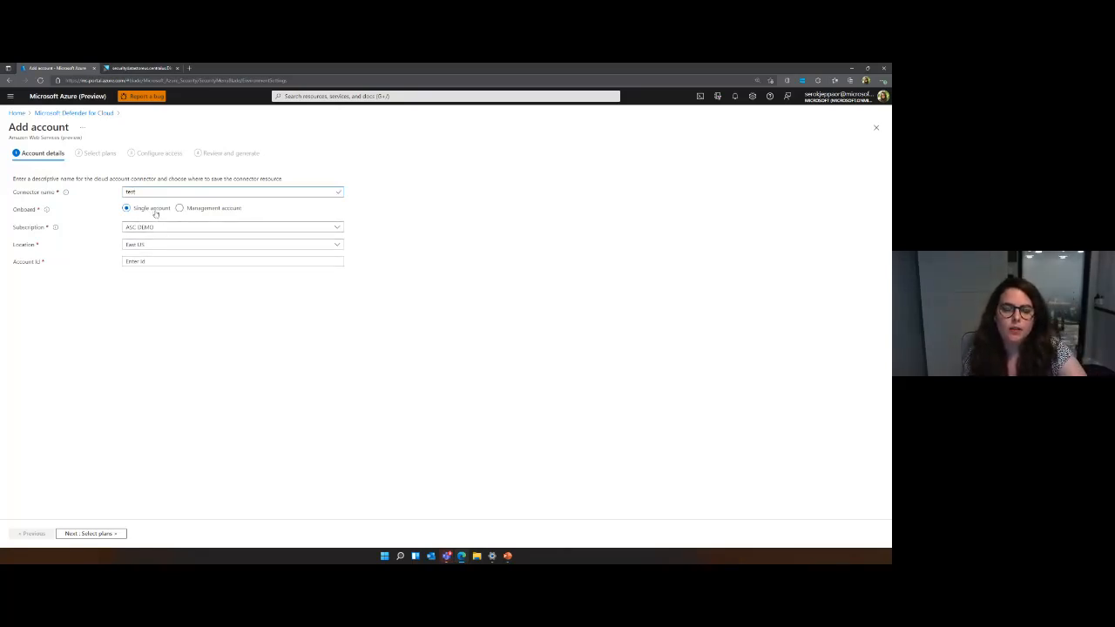
pyautogui.click(213, 210)
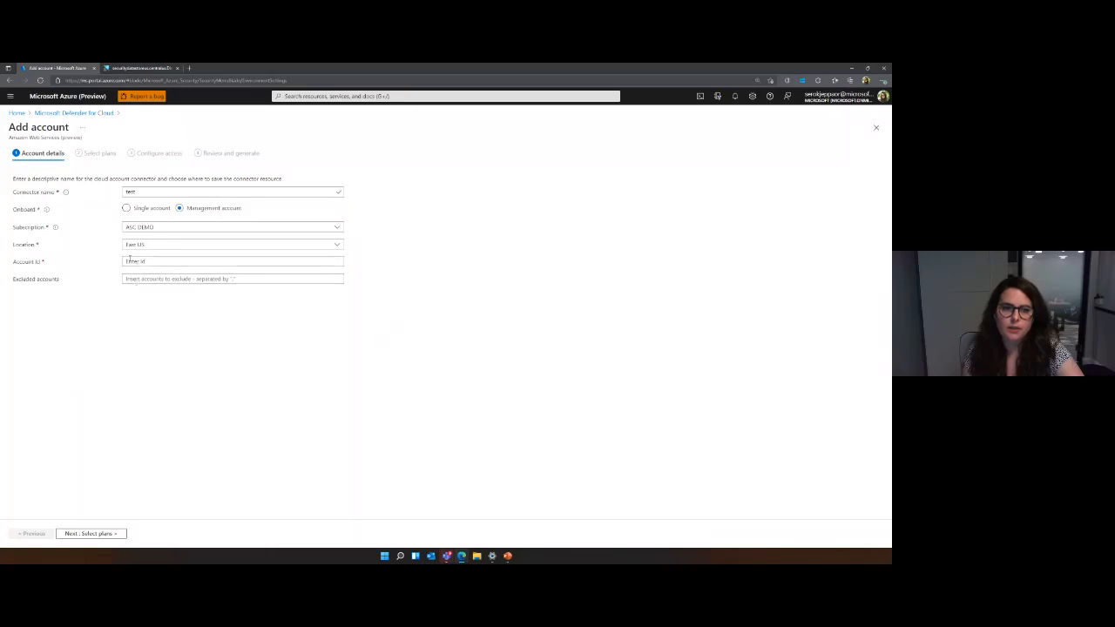
pyautogui.write('123456')
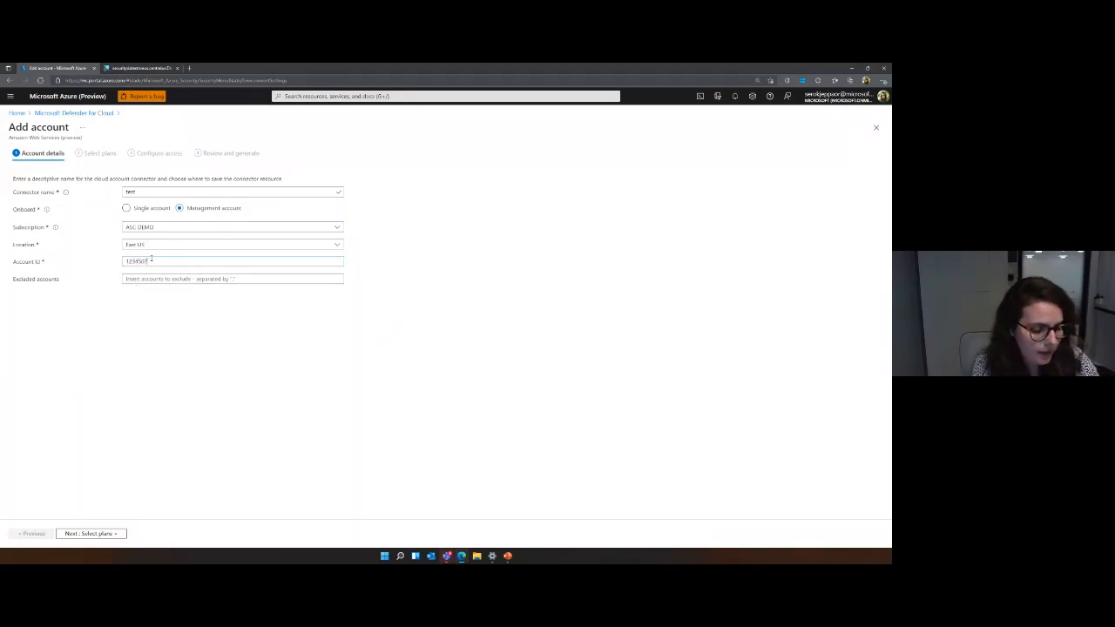
pyautogui.write('7890')
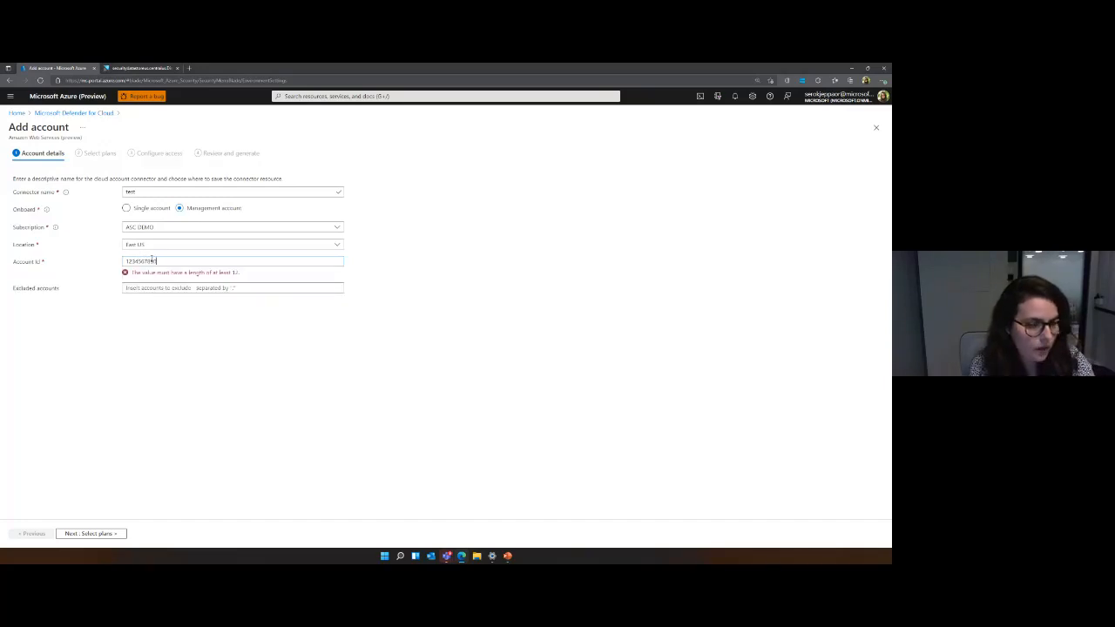
pyautogui.write('12')
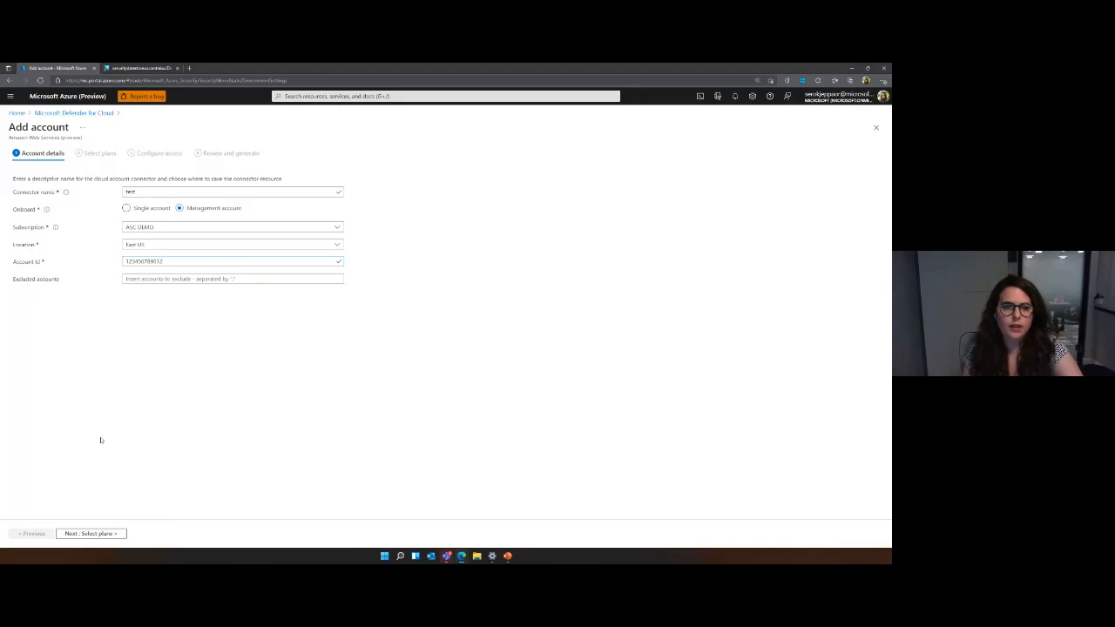
pyautogui.click(96, 533)
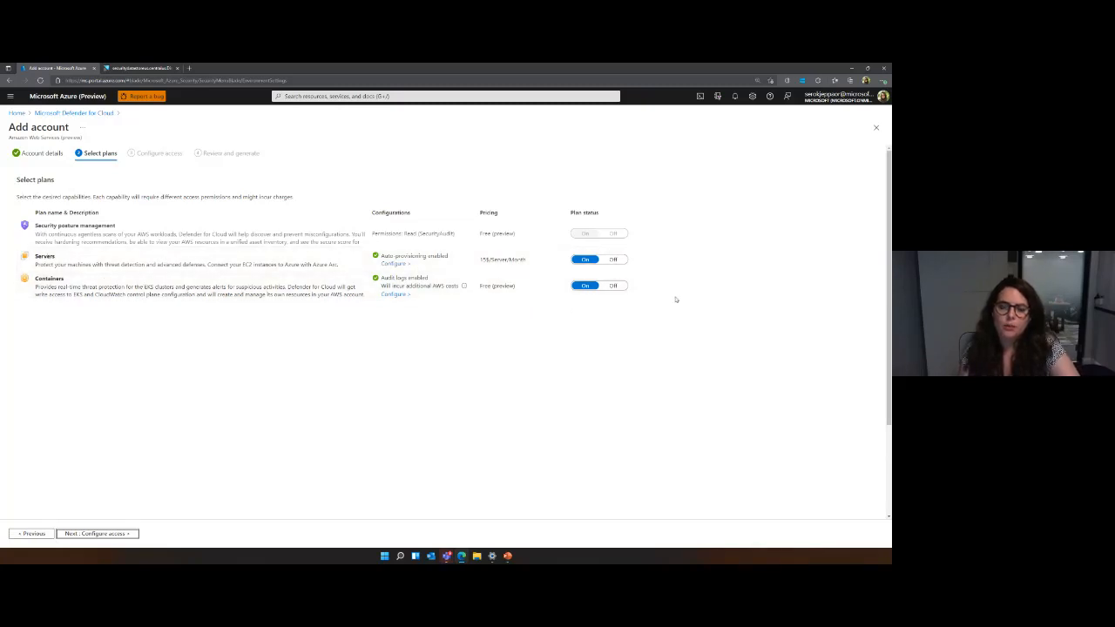
# Turn off the Servers and Containers plans for the new connector and proceed to access configuration.
pyautogui.click(614, 259)
pyautogui.click(613, 286)
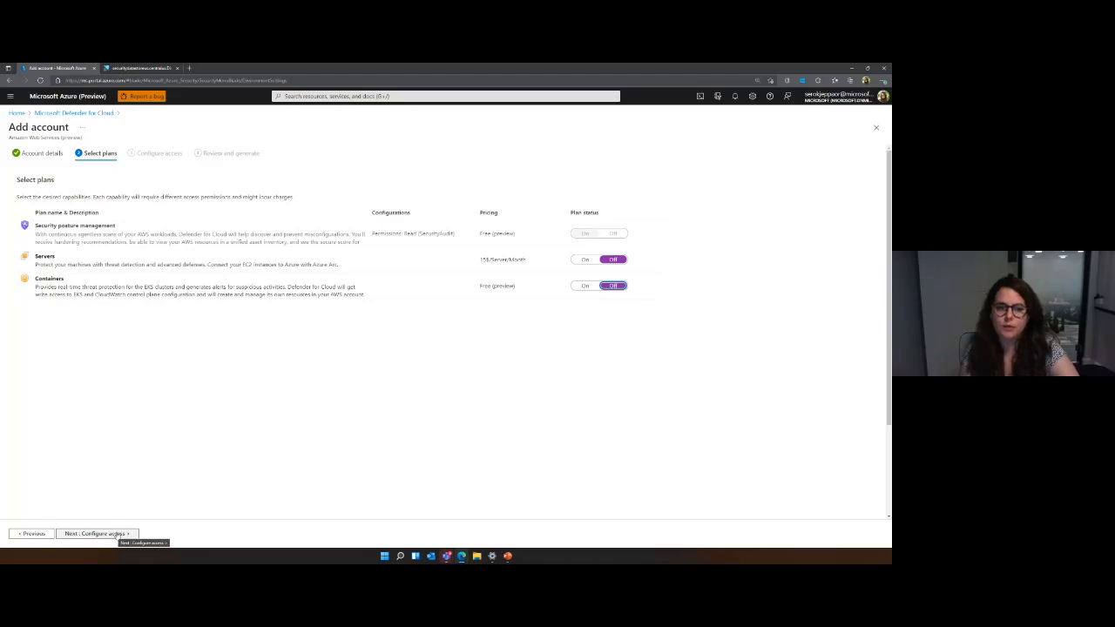
pyautogui.click(114, 534)
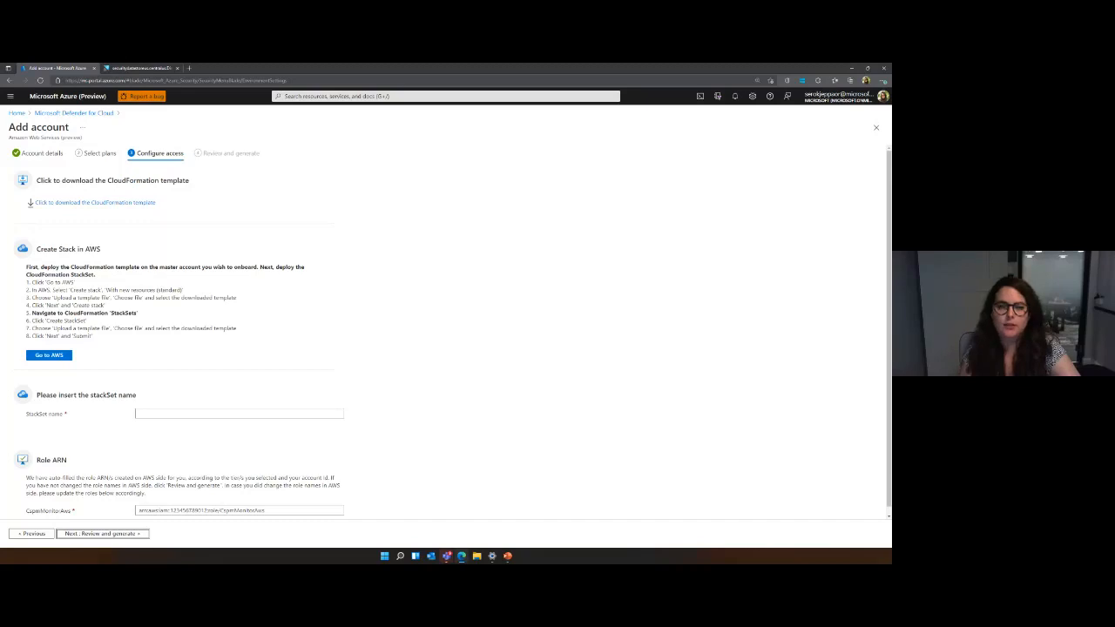
# Download the CloudFormation template, open the AWS sign-in page for creating the stack, and return to the Add account wizard.
pyautogui.scroll(-1, 412, 308)
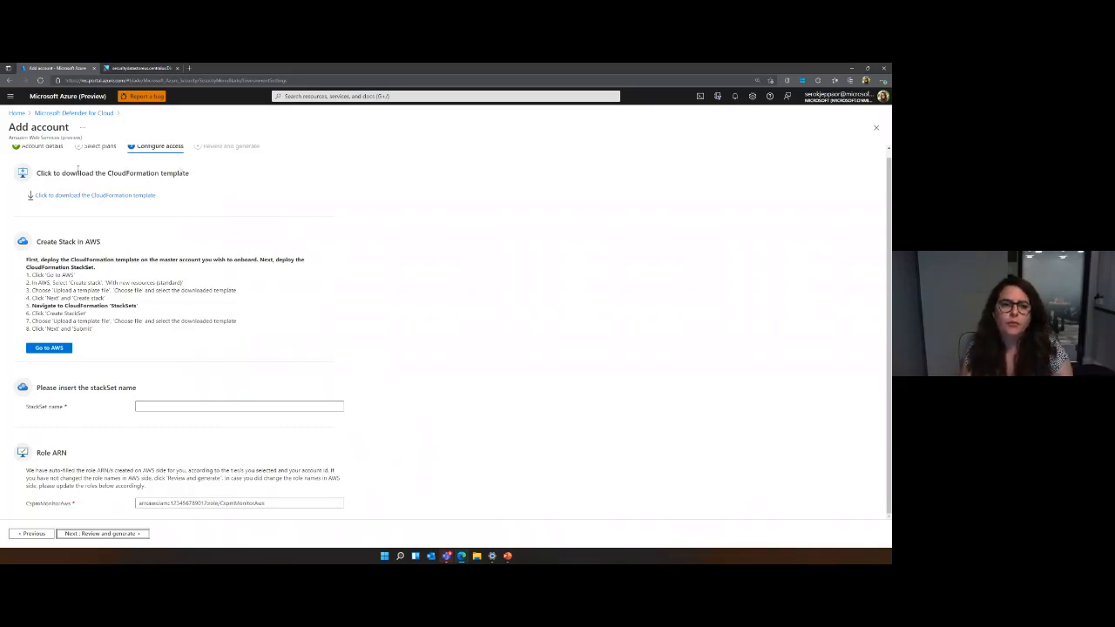
pyautogui.click(158, 196)
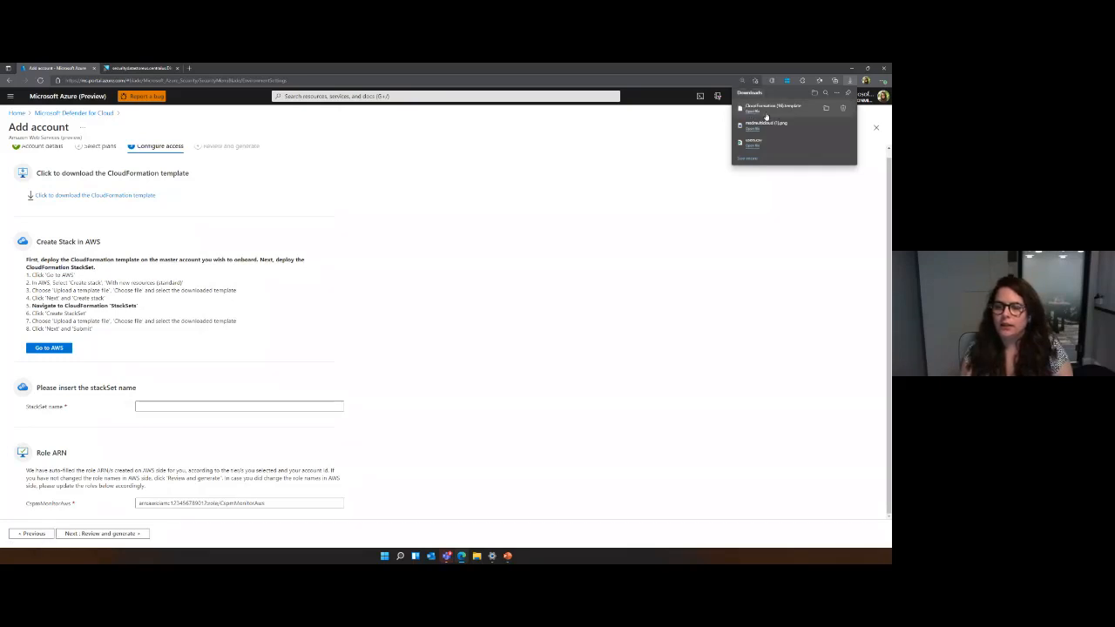
pyautogui.click(45, 349)
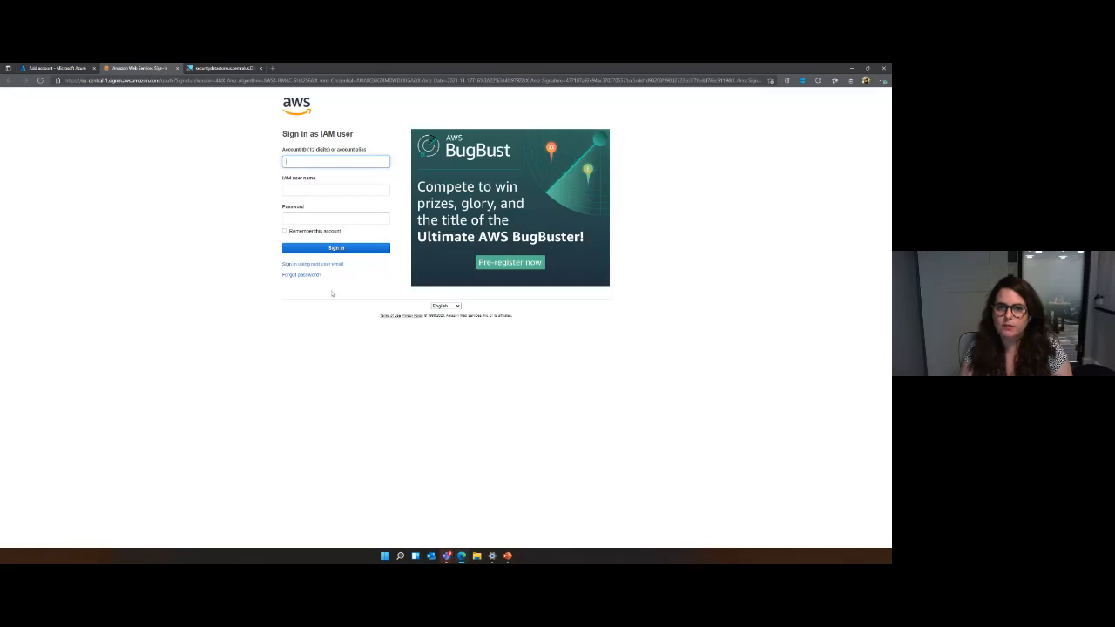
pyautogui.click(67, 70)
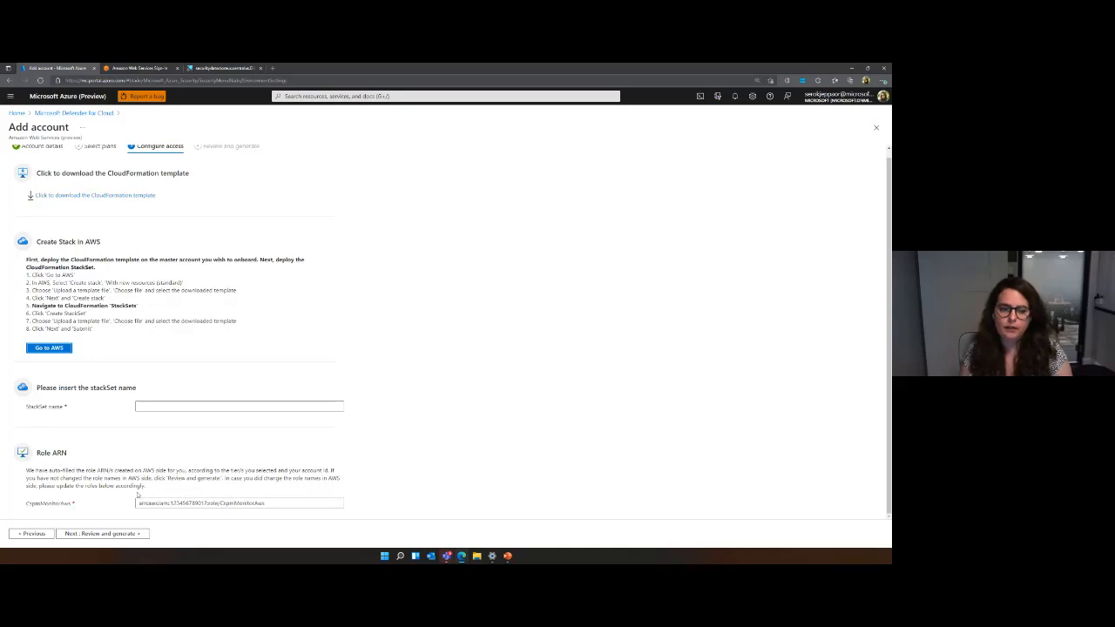
# Enter "test" as the StackSet name, proceed to the account review, and return to the environment settings without creating the connector.
pyautogui.doubleClick(236, 505)
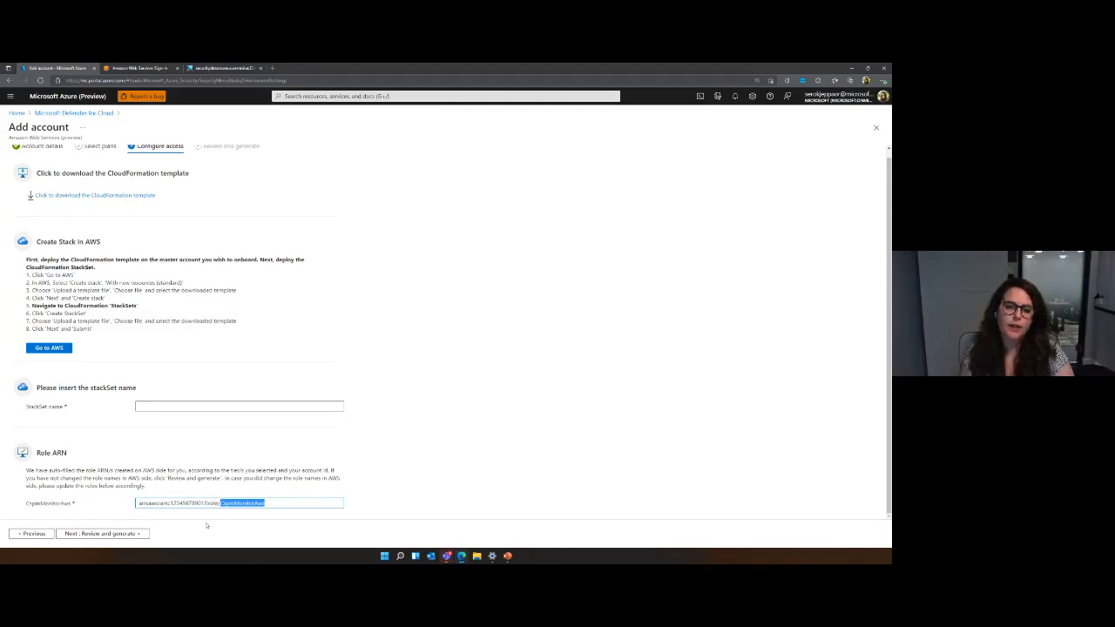
pyautogui.click(120, 533)
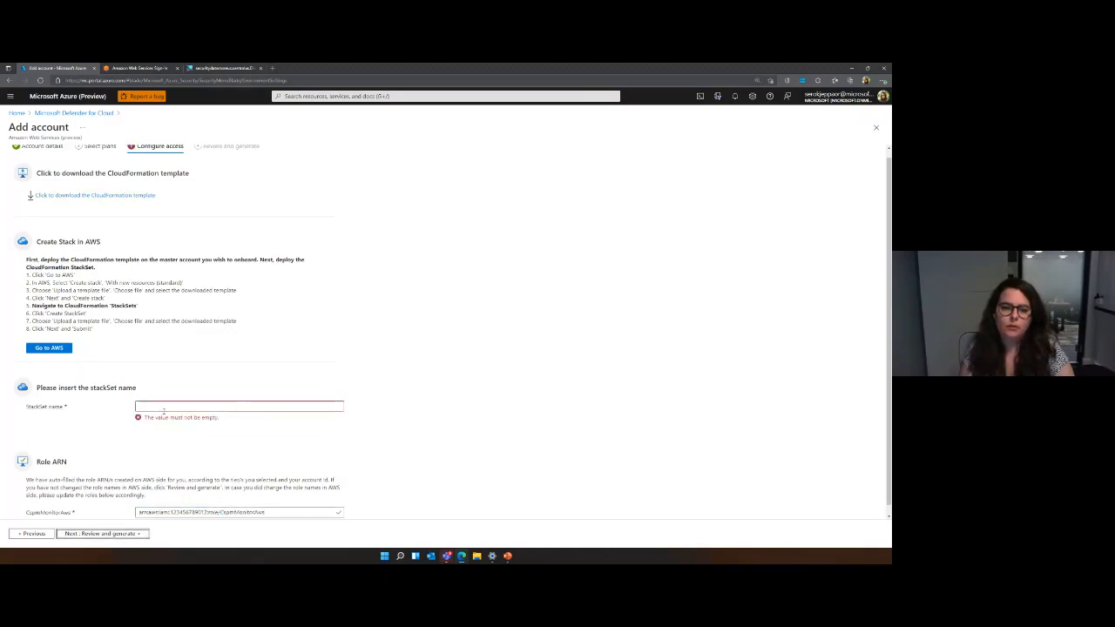
pyautogui.click(161, 406)
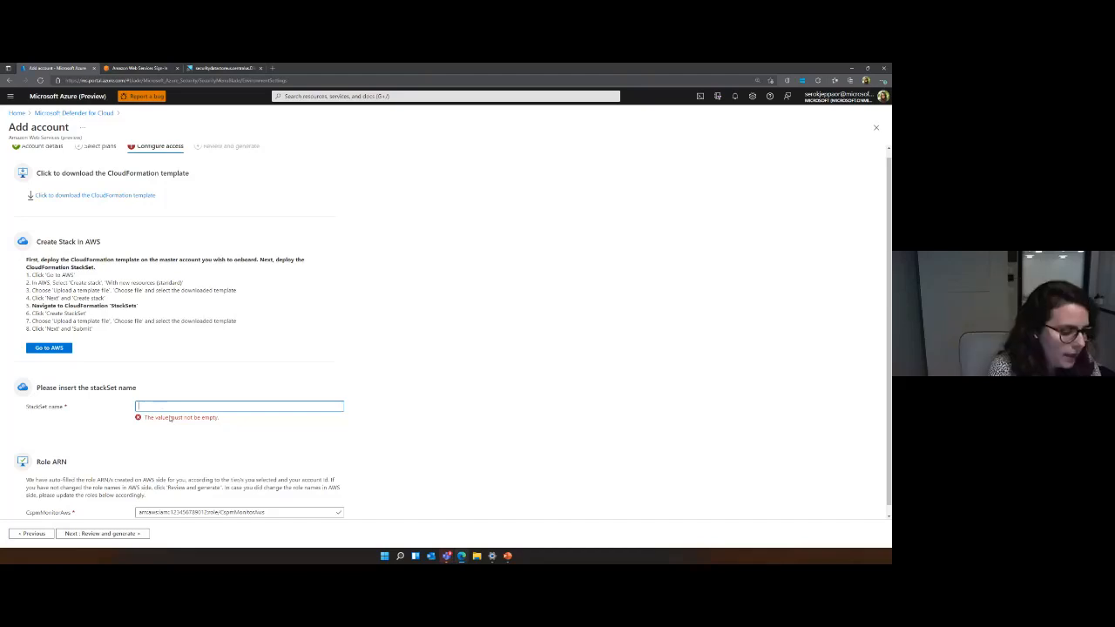
pyautogui.write('test')
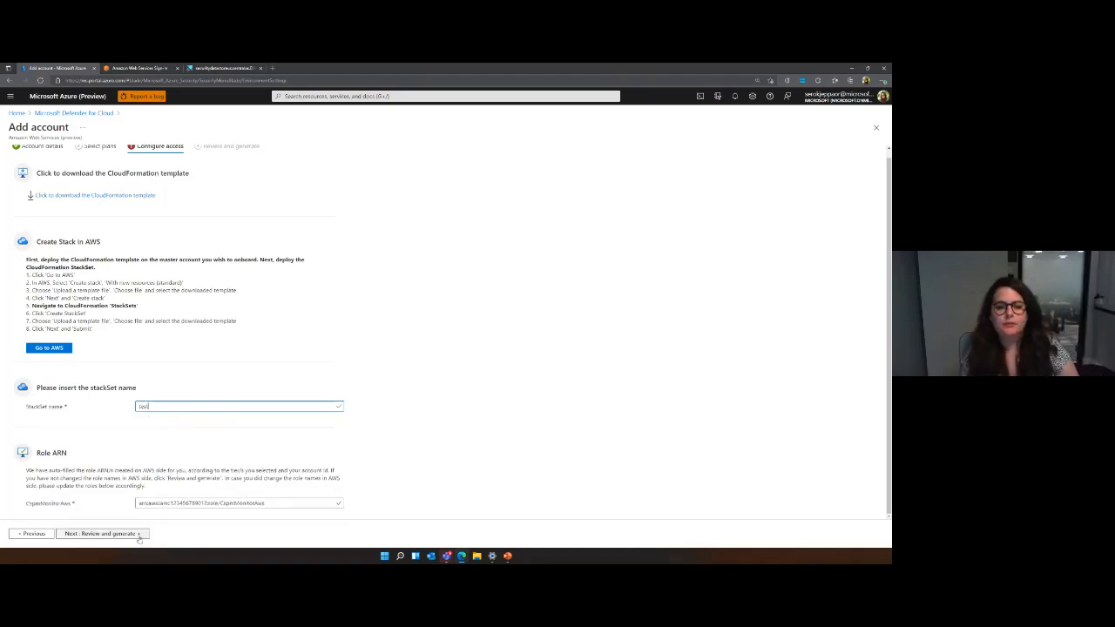
pyautogui.click(135, 533)
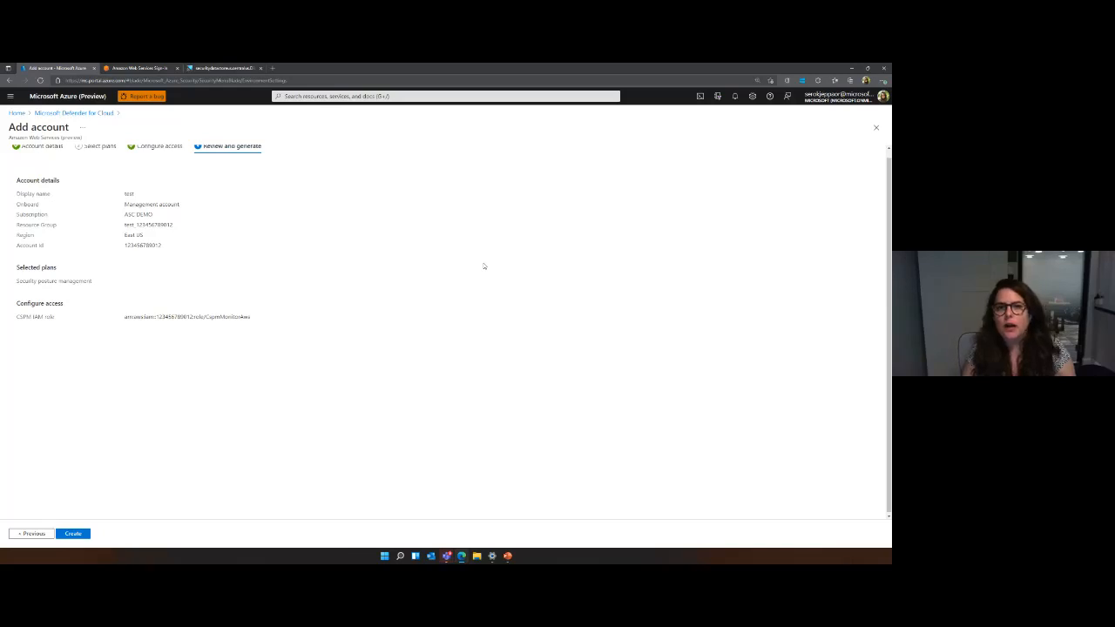
pyautogui.click(92, 114)
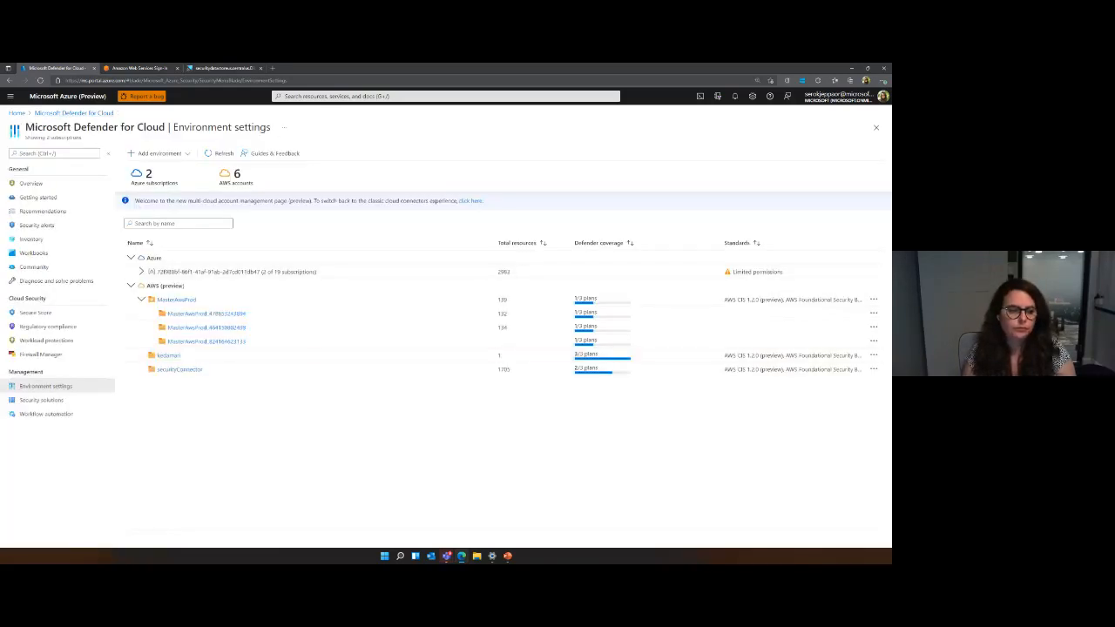
pyautogui.click(182, 371)
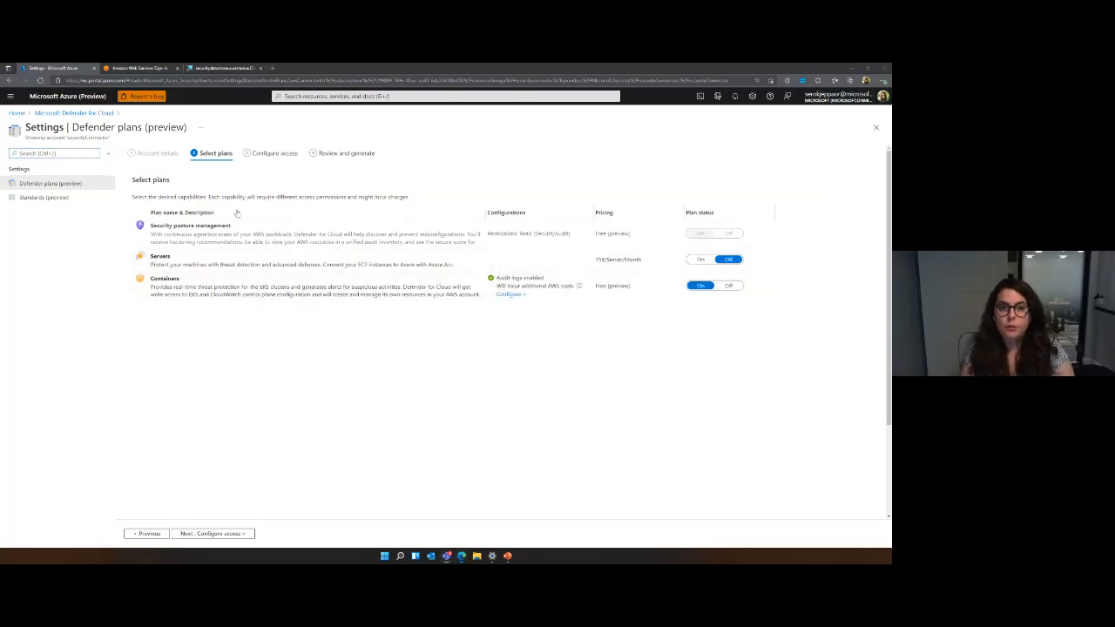
pyautogui.click(700, 259)
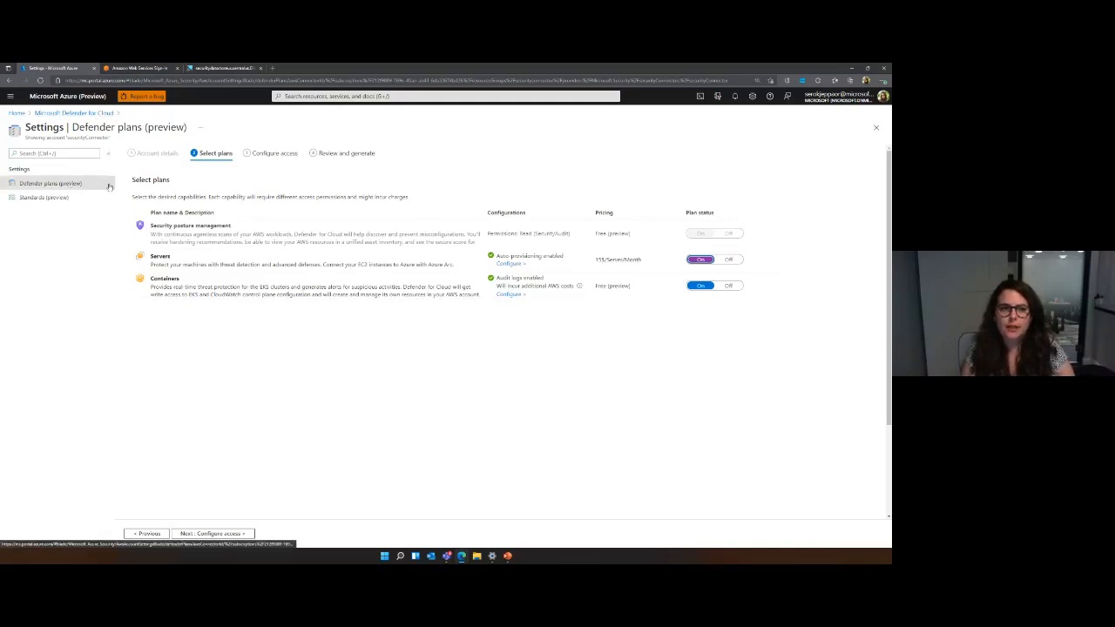
pyautogui.click(89, 114)
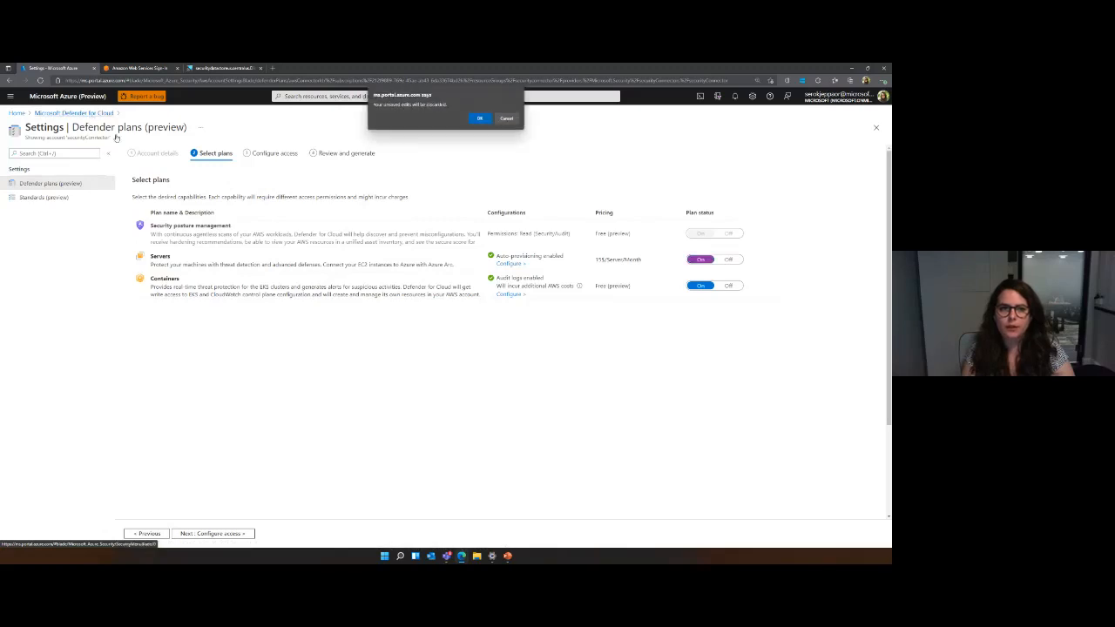
pyautogui.click(481, 116)
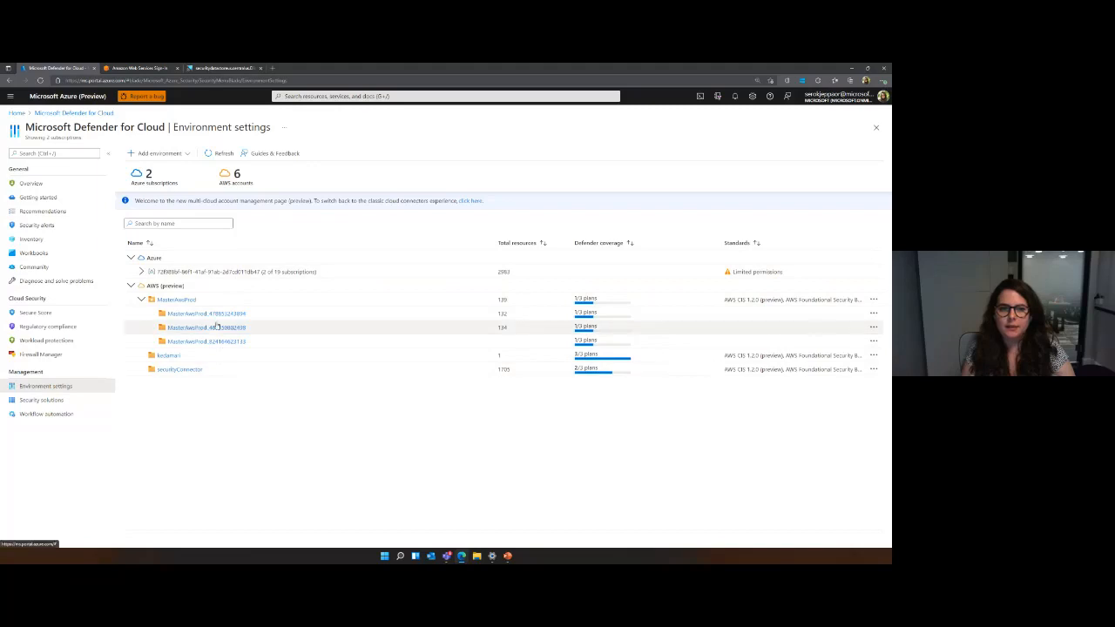
# Turn on the Servers plan for the securityConnector account, review its access configuration and return to plan selection.
pyautogui.click(176, 370)
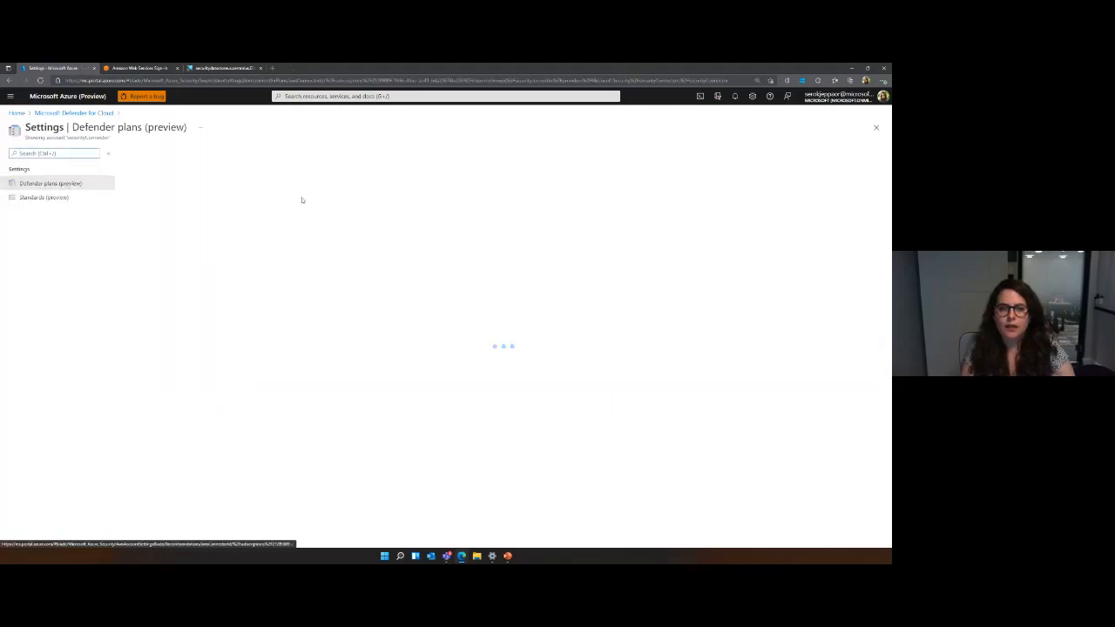
pyautogui.click(700, 259)
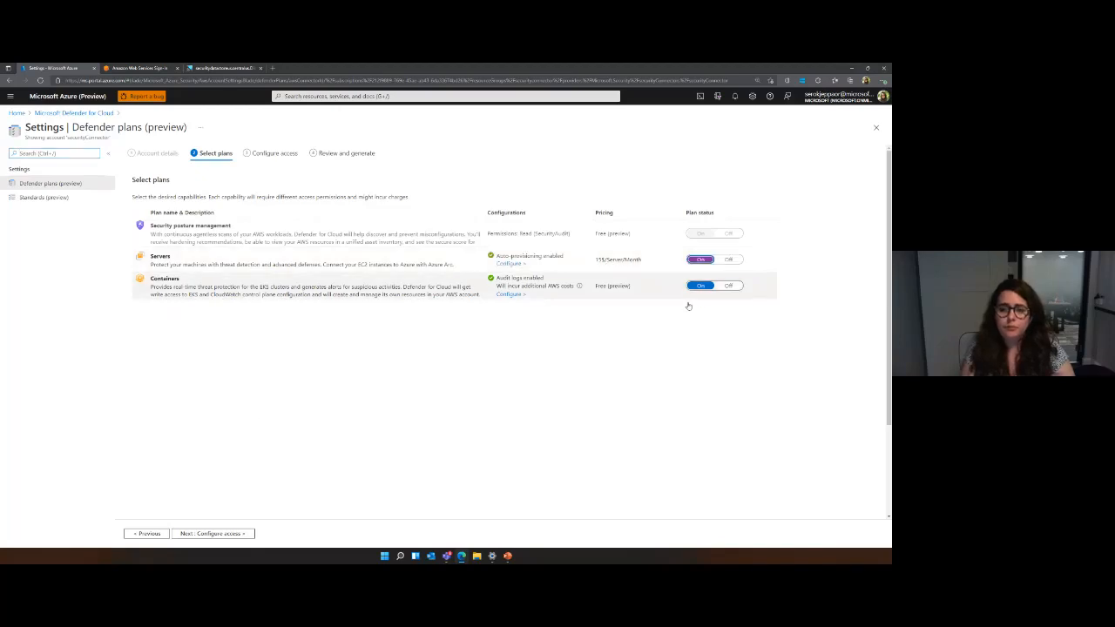
pyautogui.click(223, 534)
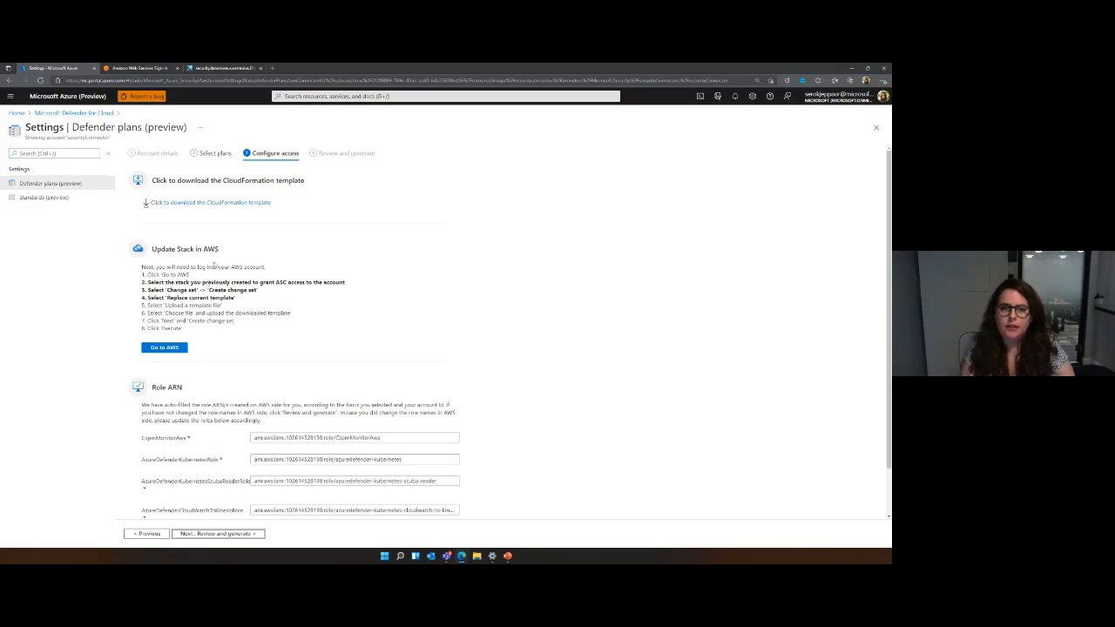
pyautogui.scroll(-1, 275, 263)
pyautogui.scroll(1, 249, 314)
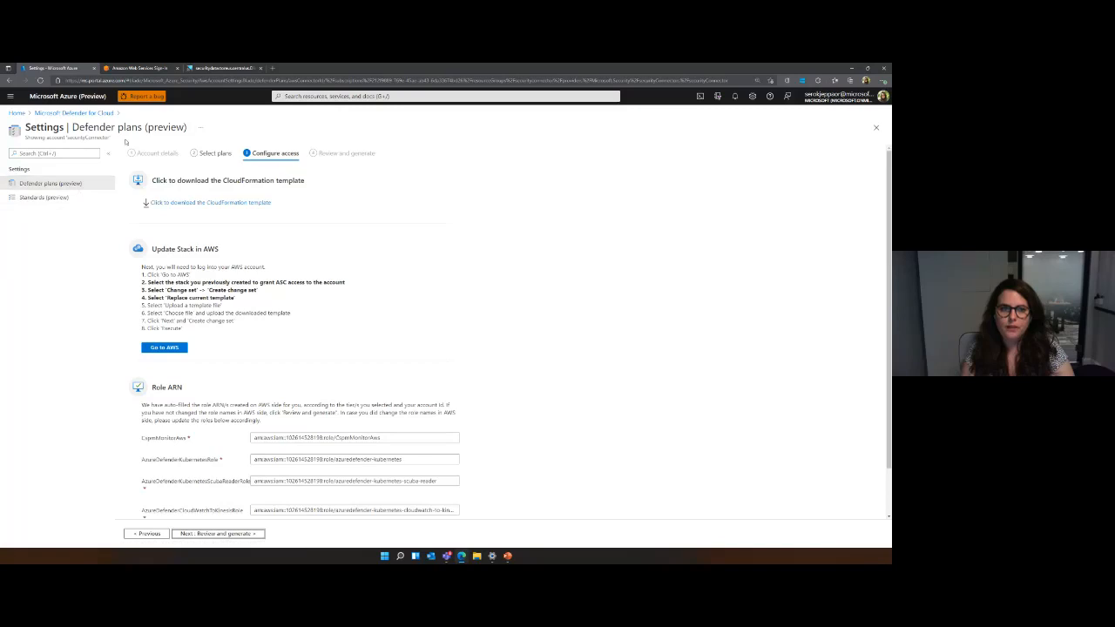
pyautogui.click(201, 155)
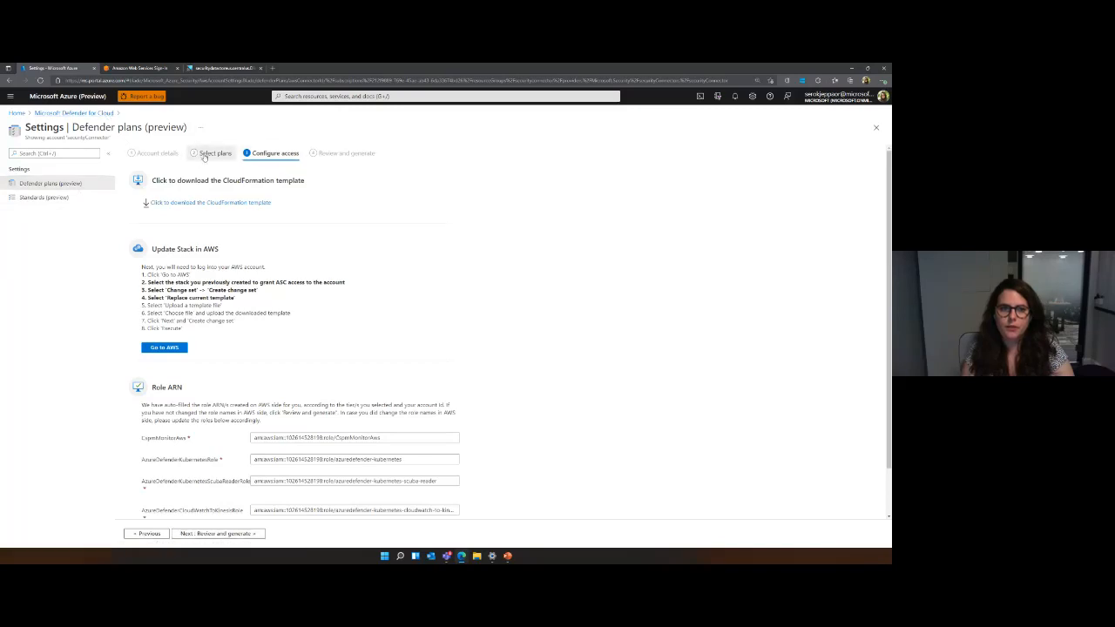
# Open the connector's standards, discarding the plan edits, and browse the first three pages of AWS Foundational Security Best Practices assessments.
pyautogui.click(43, 197)
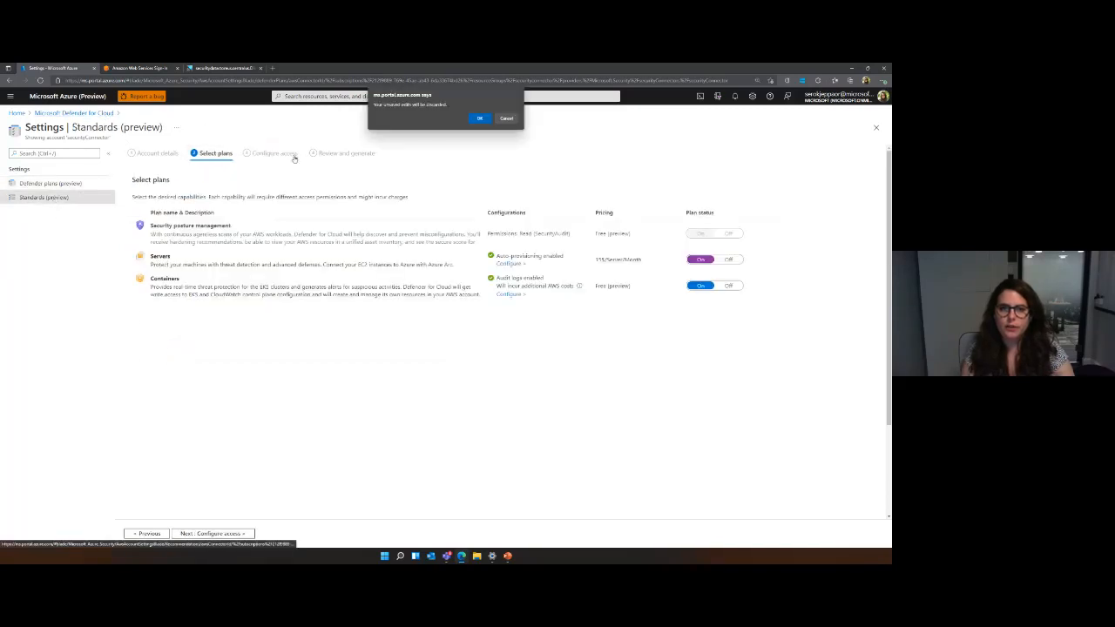
pyautogui.click(481, 118)
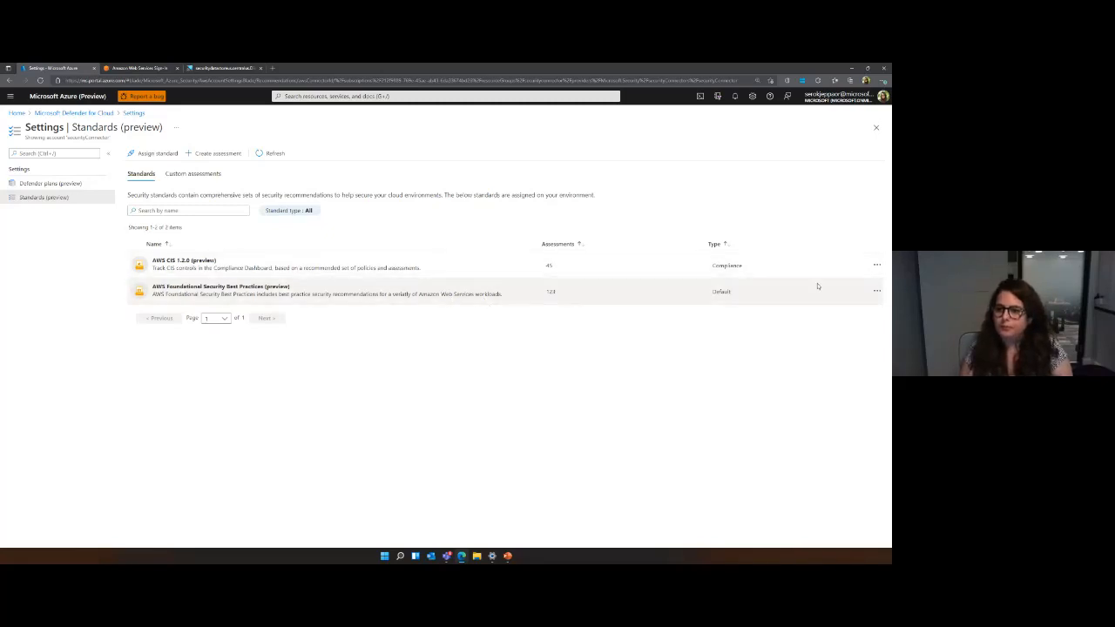
pyautogui.click(877, 290)
pyautogui.click(836, 300)
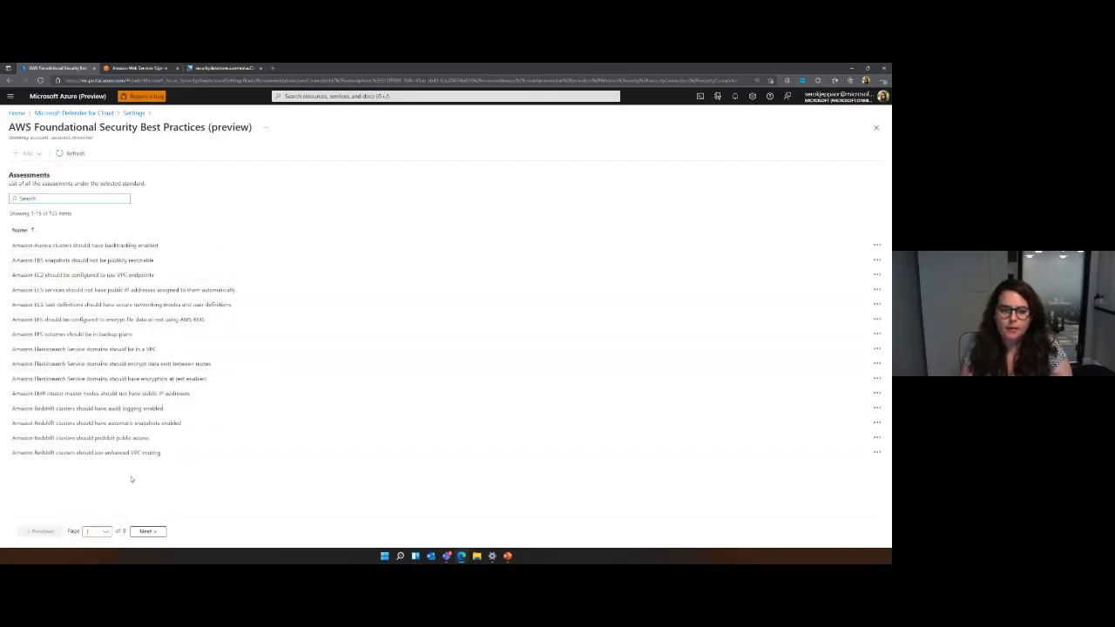
pyautogui.click(148, 531)
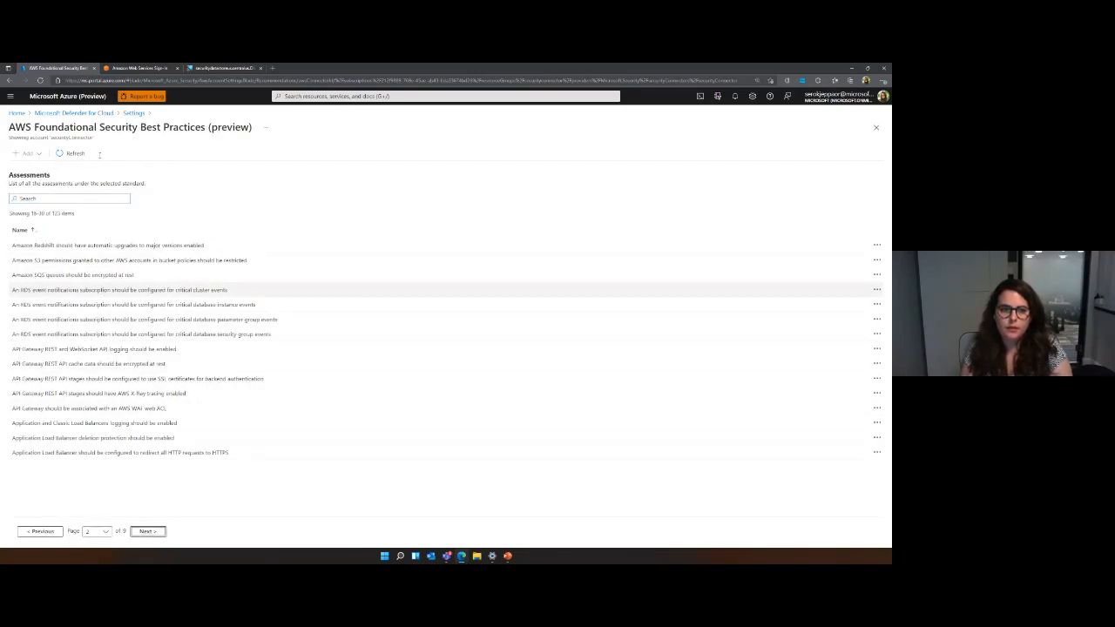
pyautogui.click(162, 531)
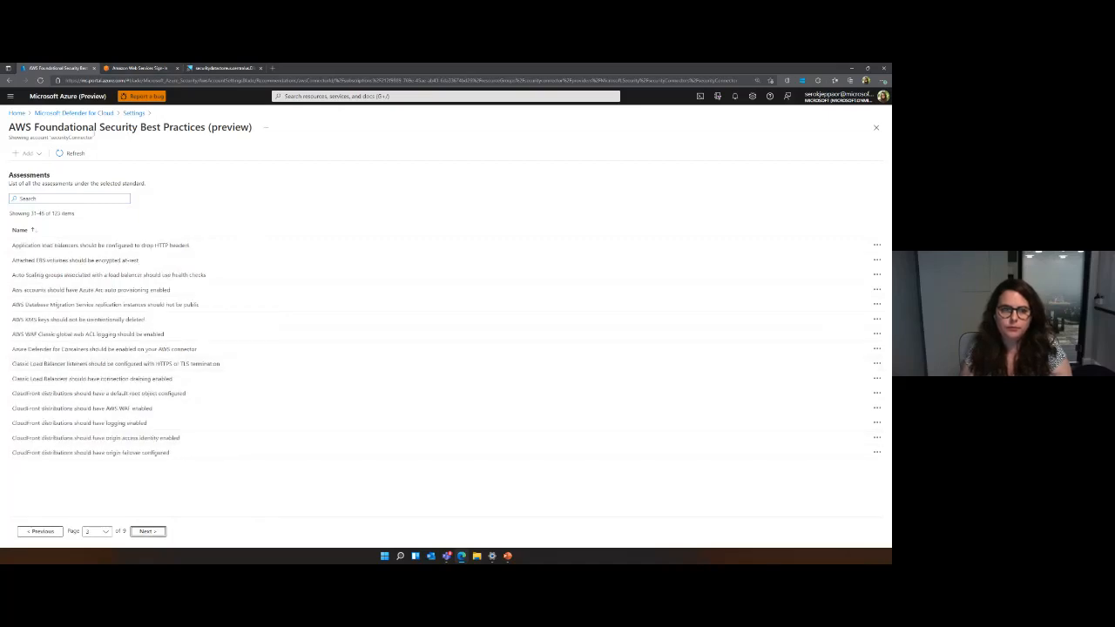
pyautogui.click(131, 114)
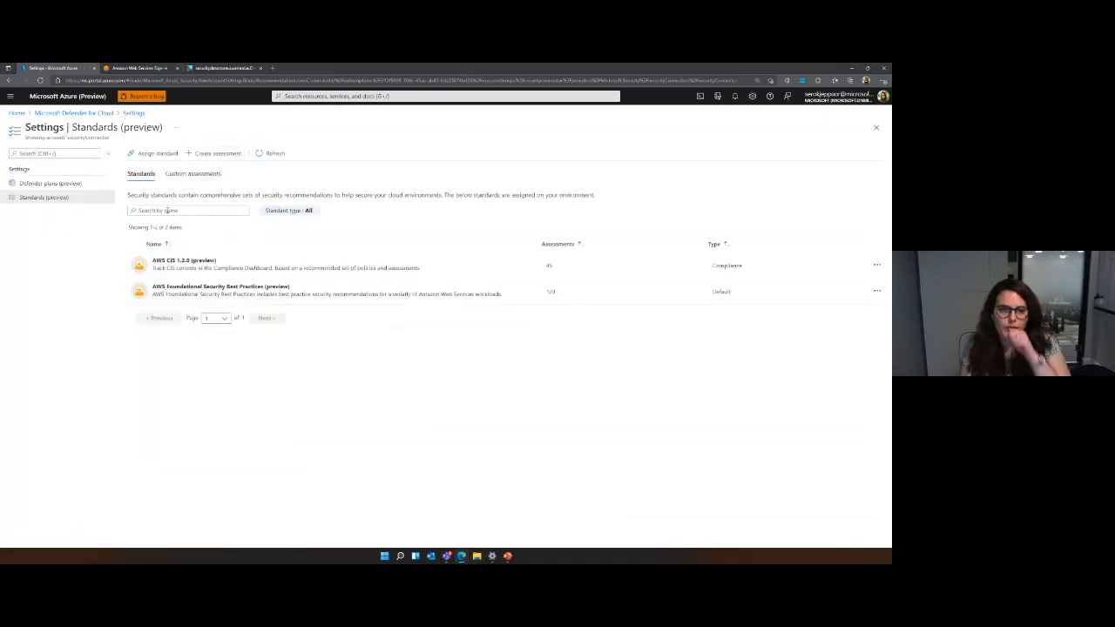
# Assign the built-in AWS PCI DSS 3.2.1 (preview) standard to securityConnector.
pyautogui.click(156, 154)
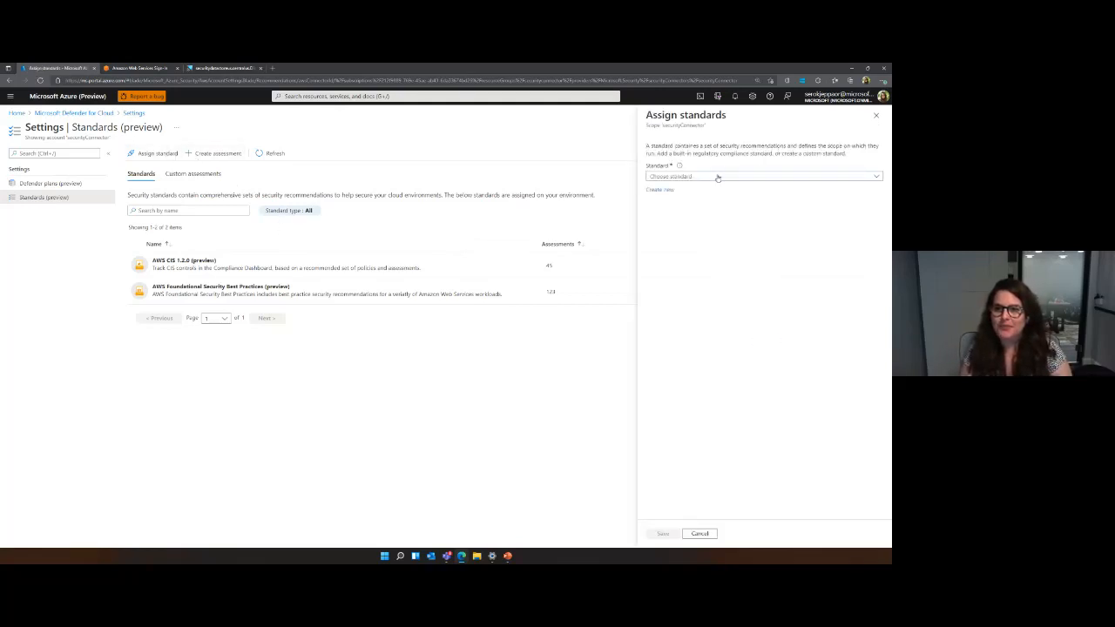
pyautogui.click(718, 177)
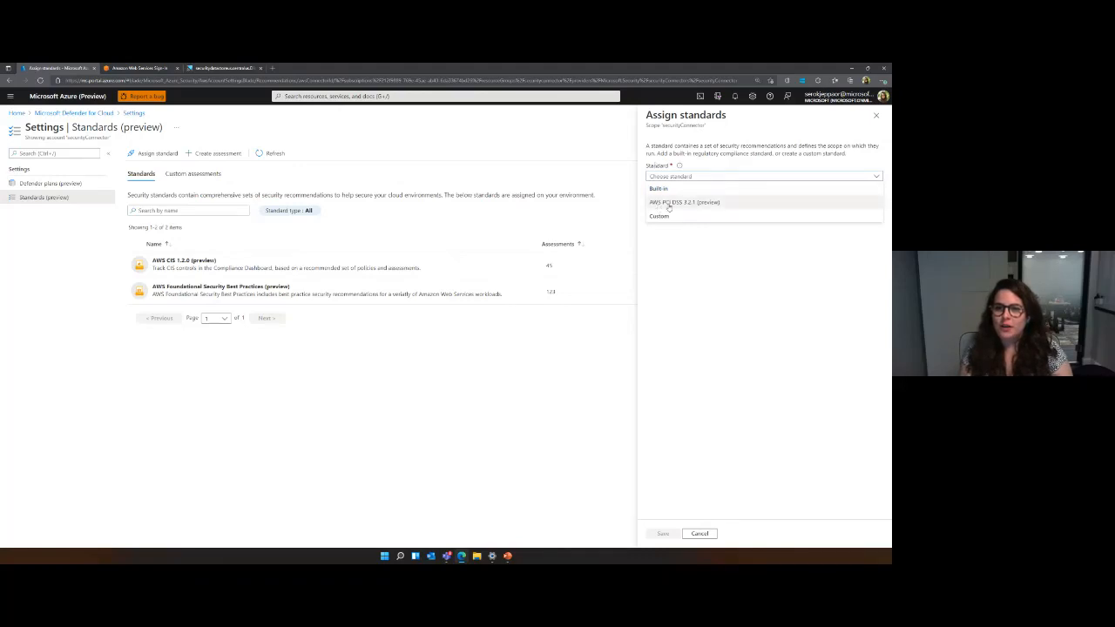
pyautogui.click(720, 204)
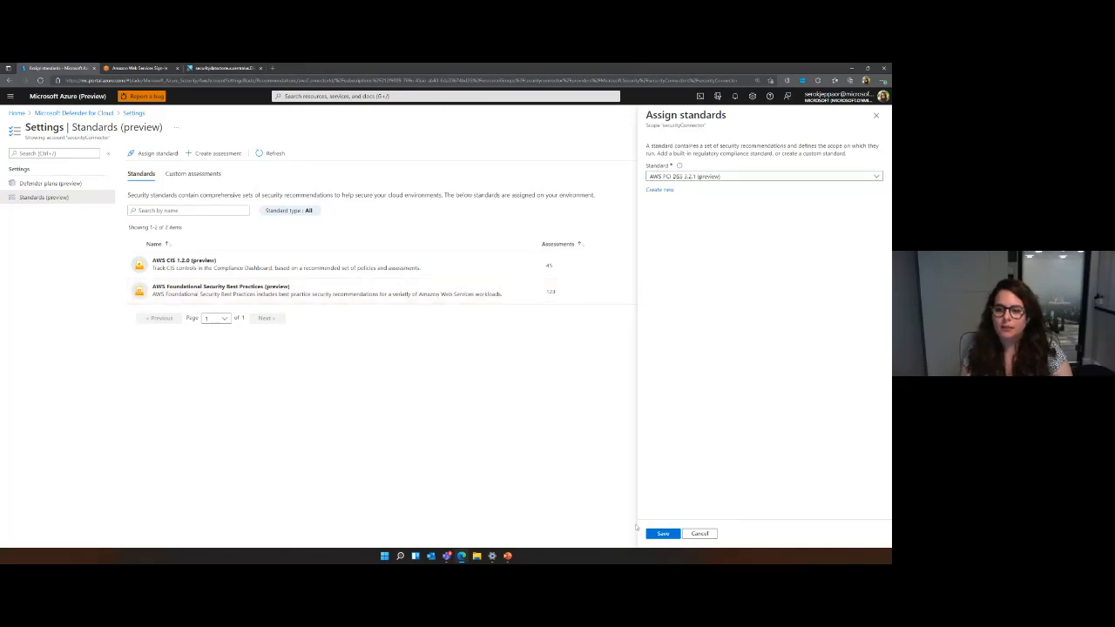
pyautogui.click(660, 535)
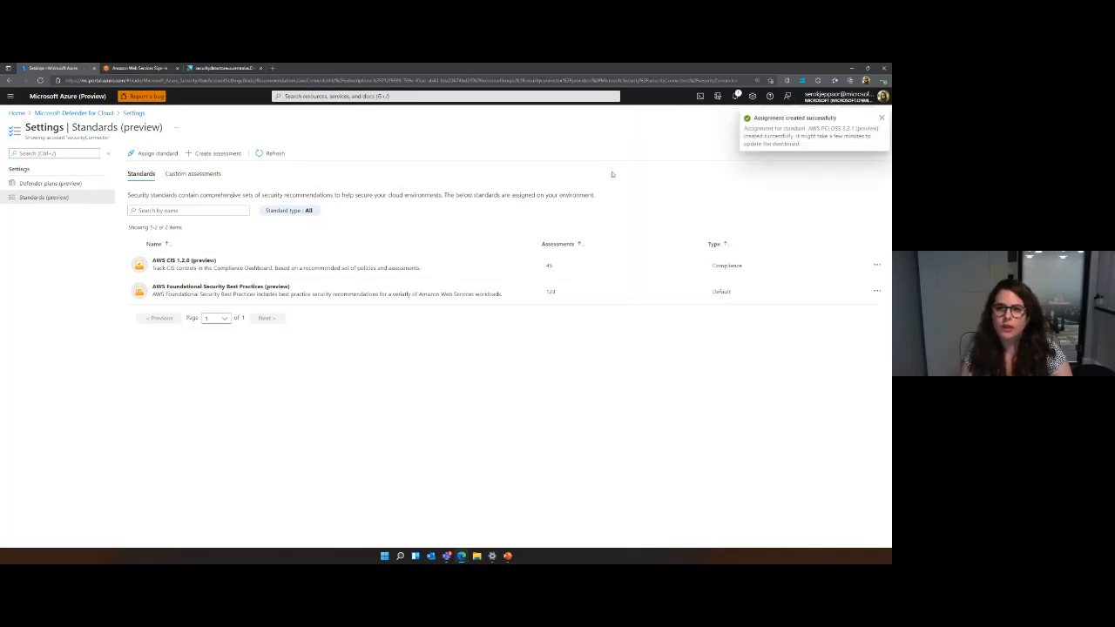
# Start creating a custom assessment for the connector and examine its severity and standard options.
pyautogui.click(213, 153)
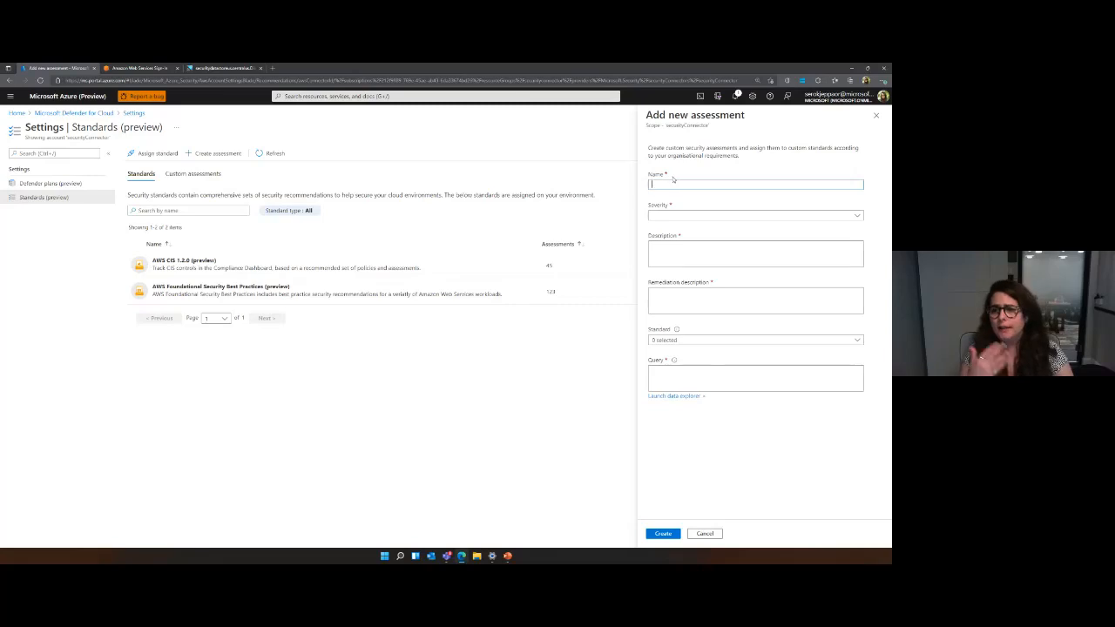
pyautogui.click(679, 220)
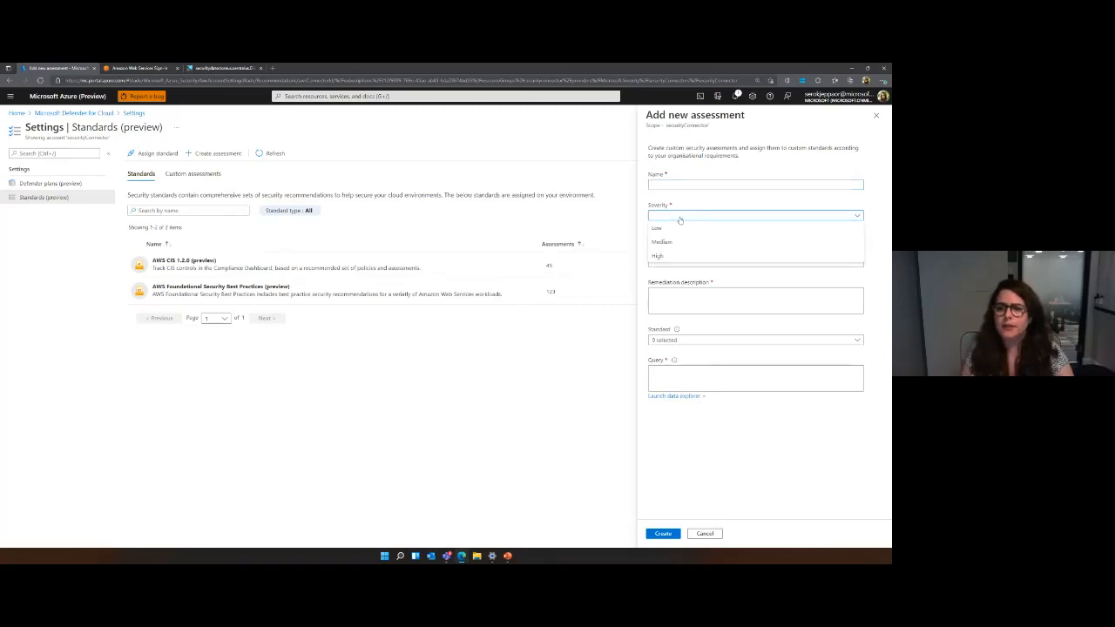
pyautogui.click(680, 219)
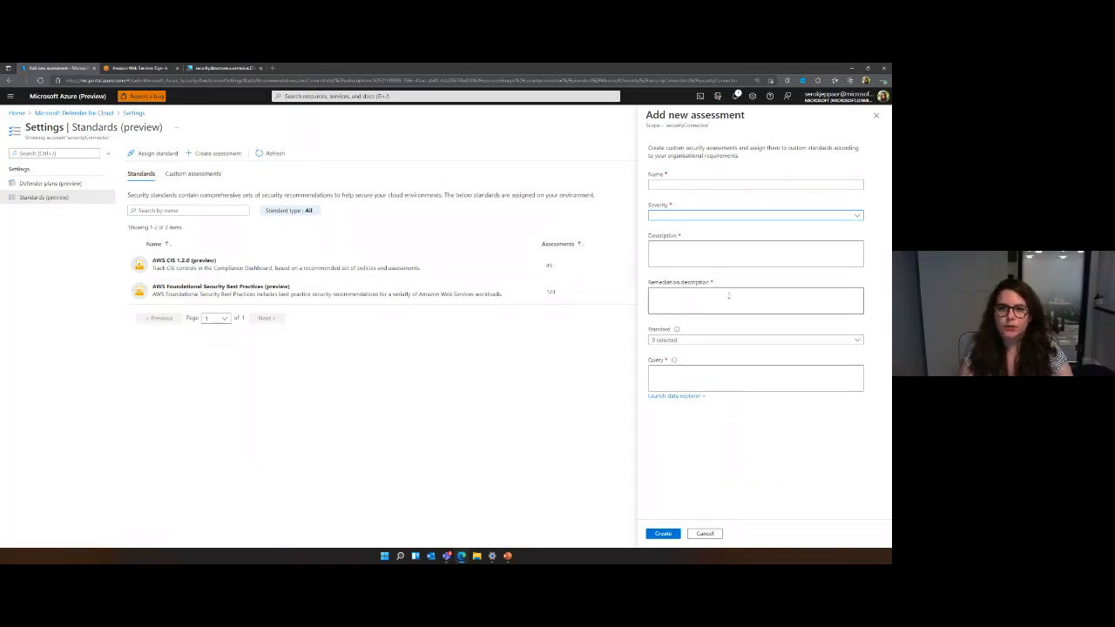
pyautogui.click(756, 341)
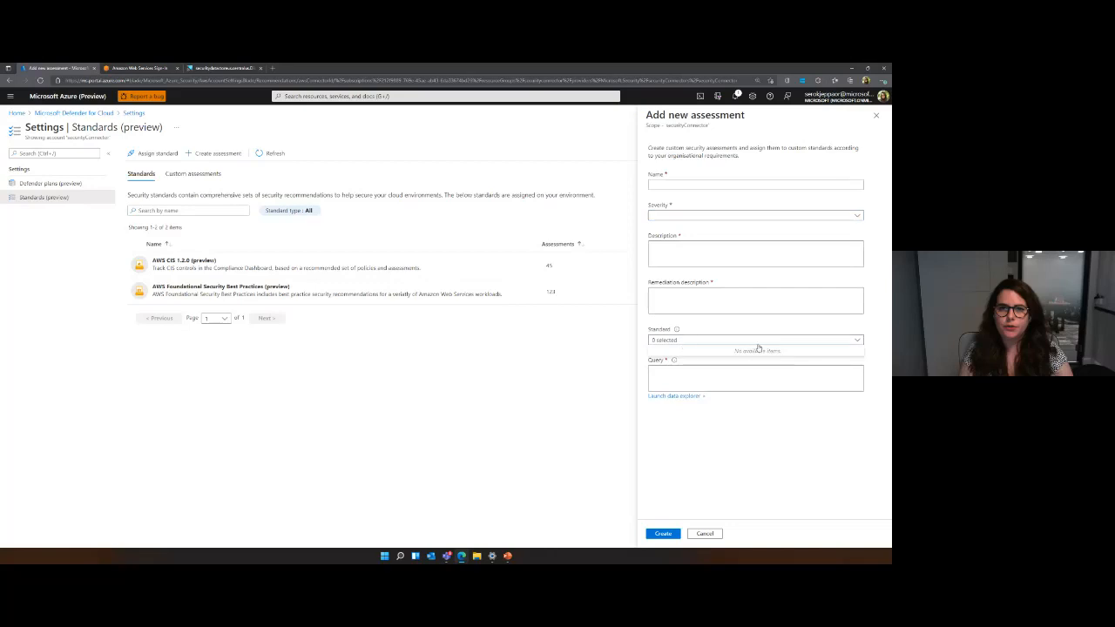
pyautogui.click(702, 333)
pyautogui.moveTo(676, 330)
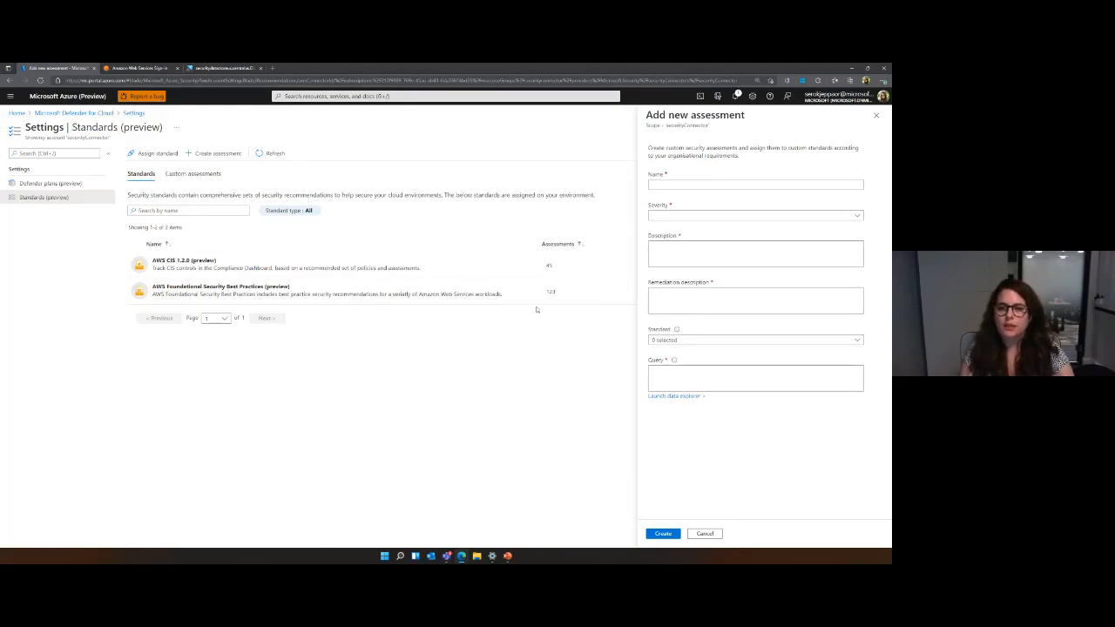
# Launch the data explorer for the assessment's query and expand the EC2_Address table in DiscoveryMockDataAws.
pyautogui.click(660, 371)
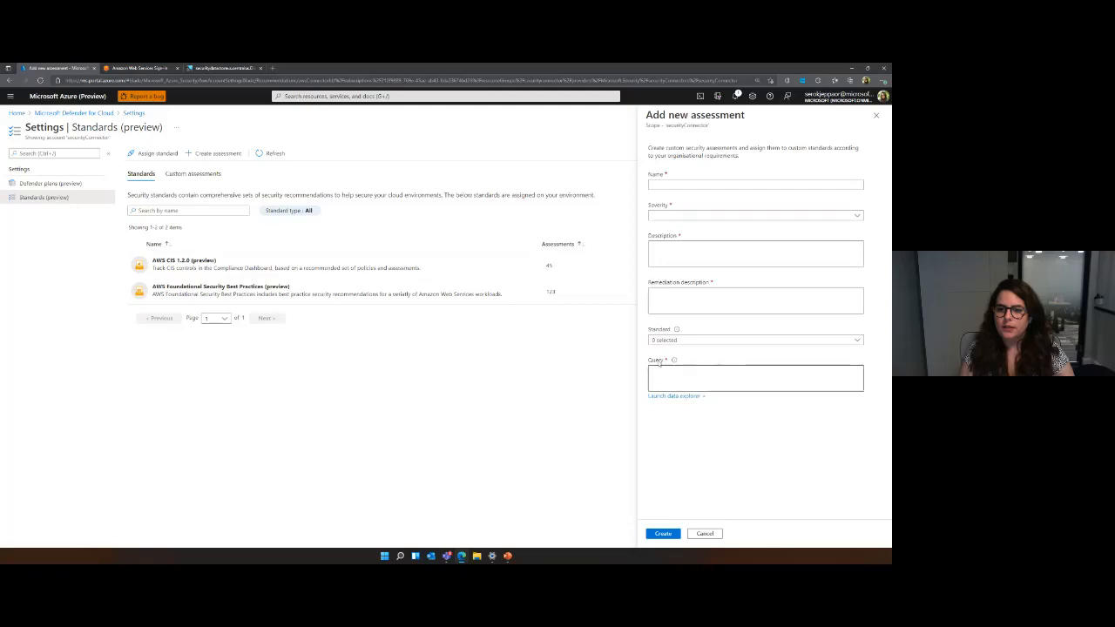
pyautogui.doubleClick(659, 363)
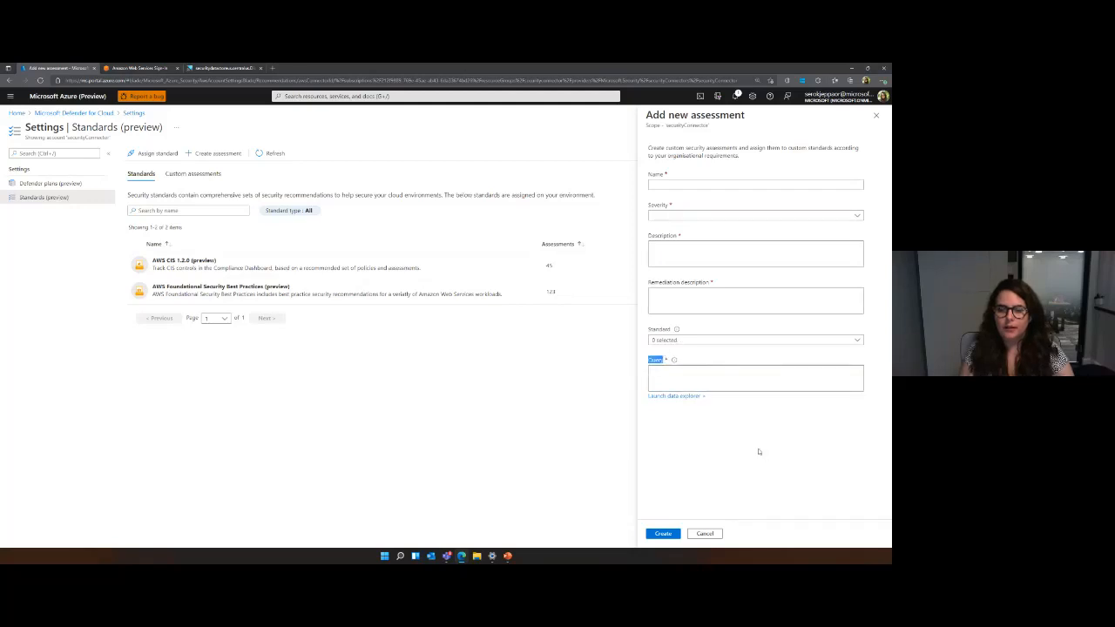
pyautogui.click(674, 375)
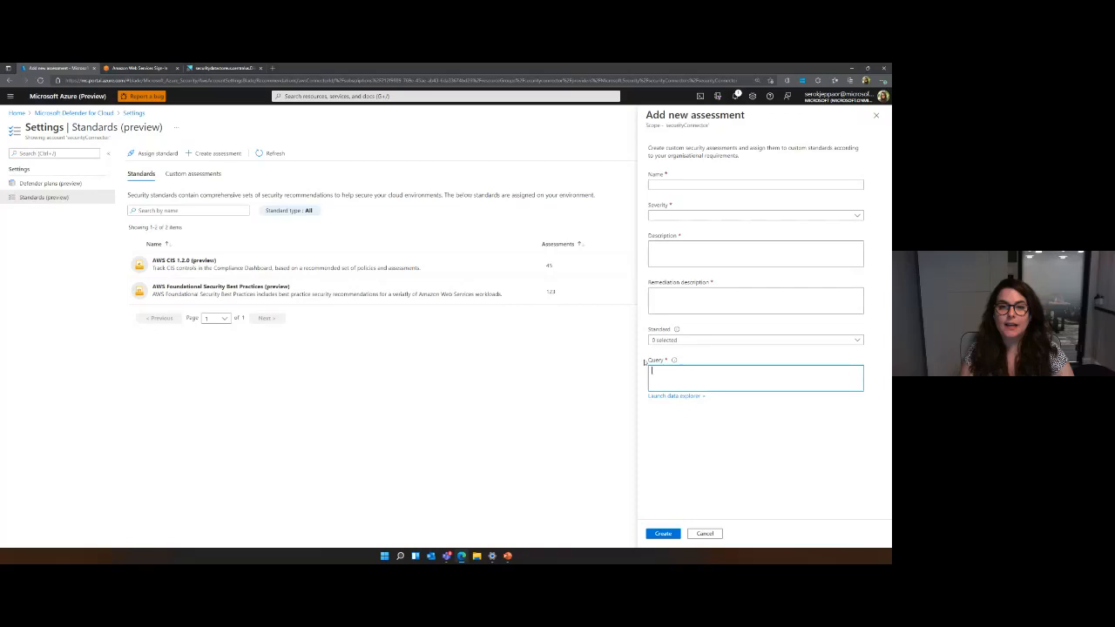
pyautogui.click(675, 396)
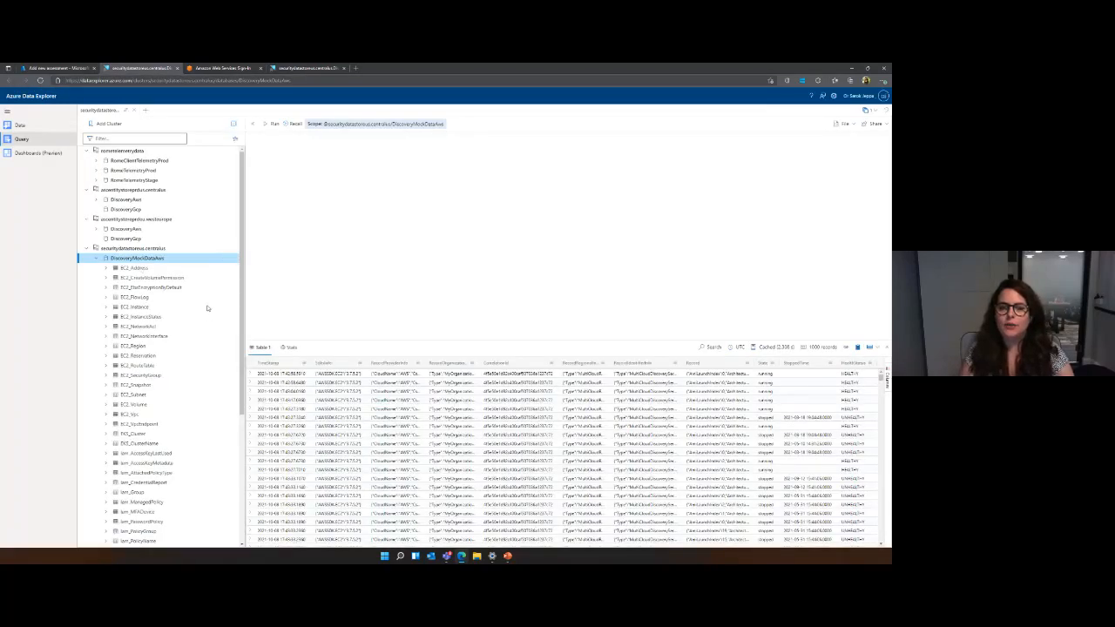
pyautogui.scroll(-3, 208, 307)
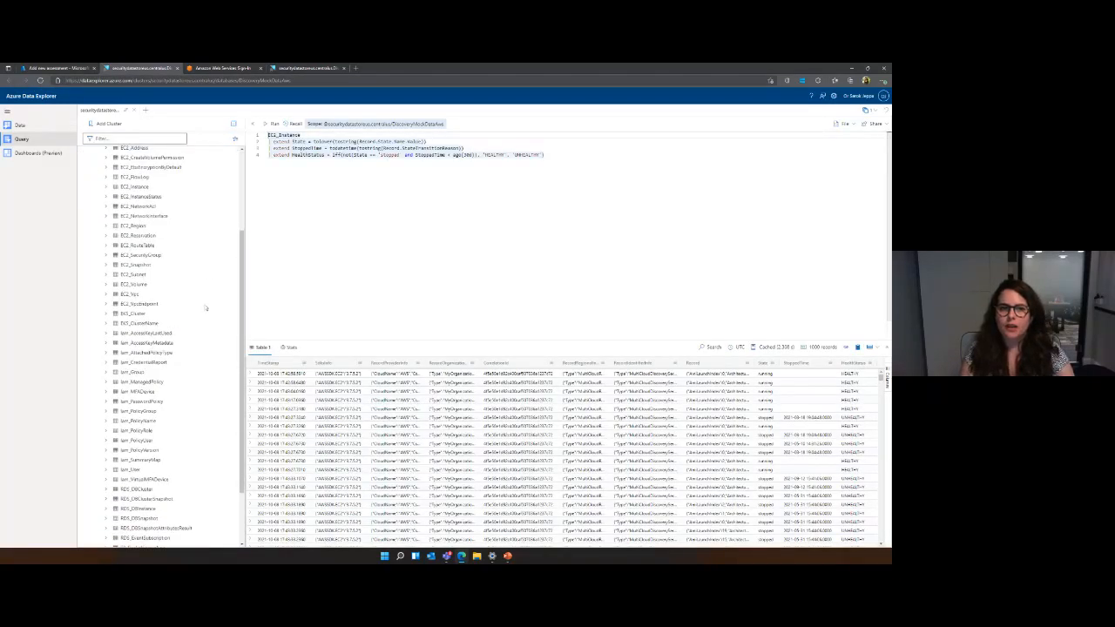
pyautogui.scroll(1, 153, 240)
pyautogui.click(106, 209)
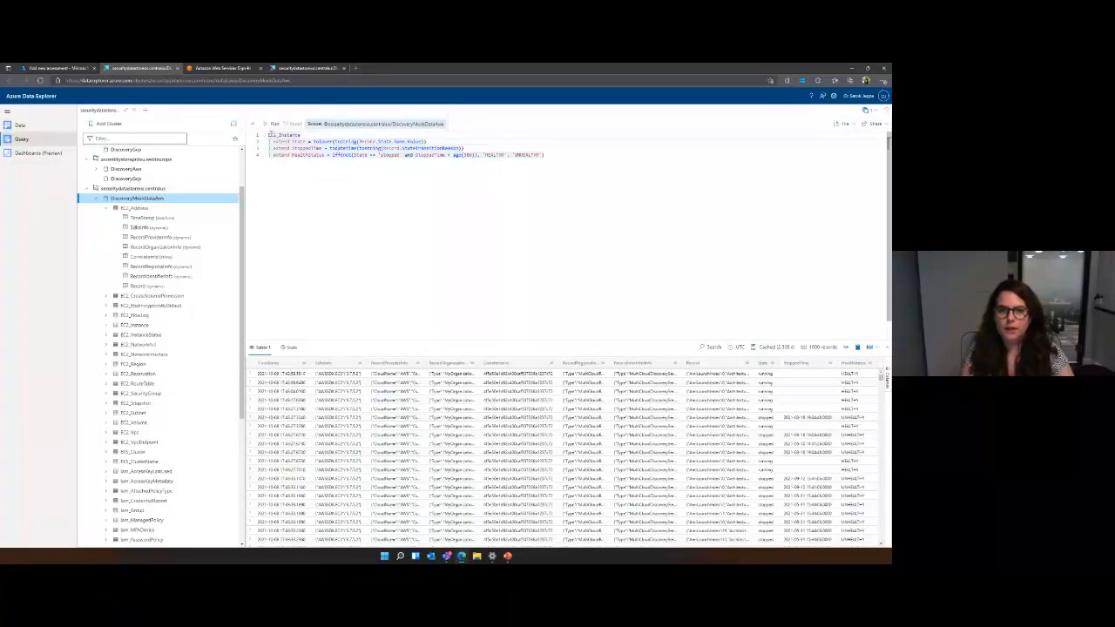
pyautogui.moveTo(273, 128)
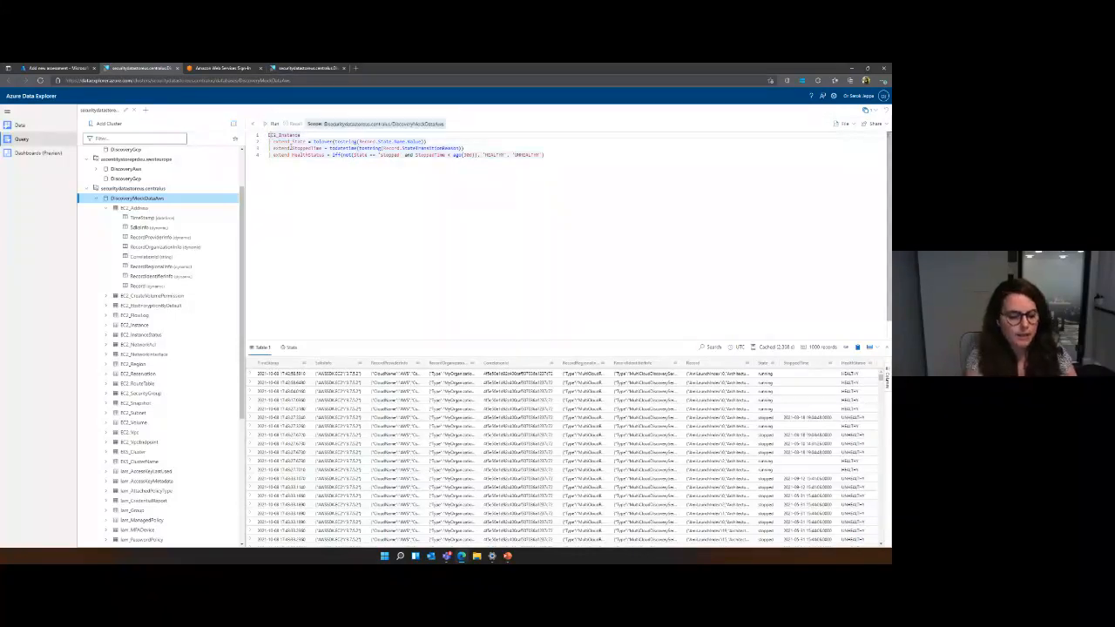
pyautogui.press('Return')
pyautogui.press('Return')
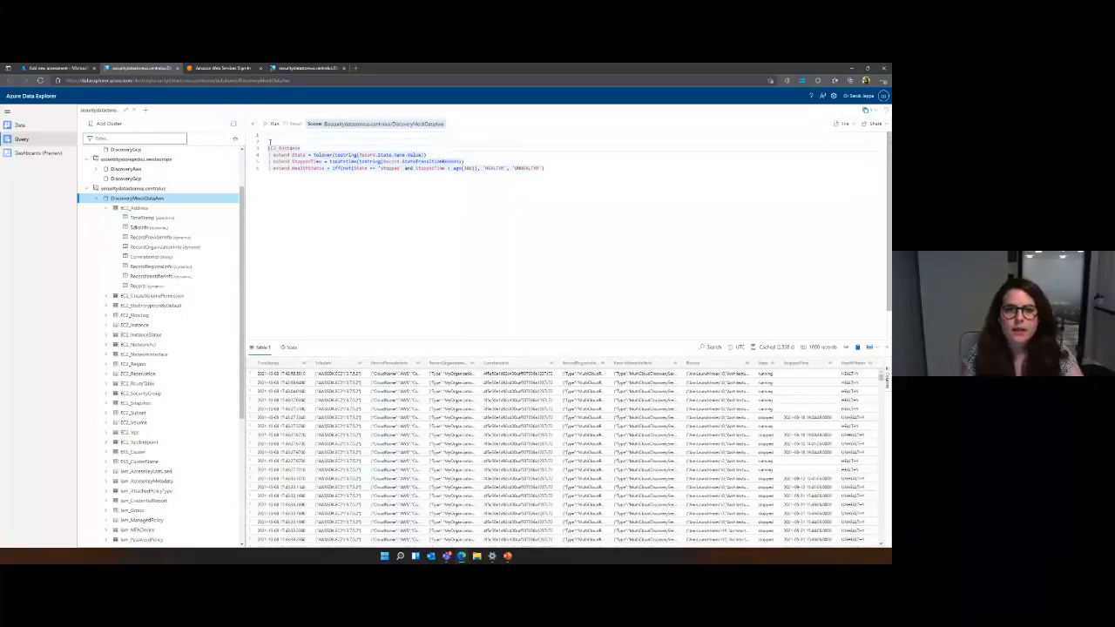
pyautogui.press('BackSpace')
pyautogui.press('BackSpace')
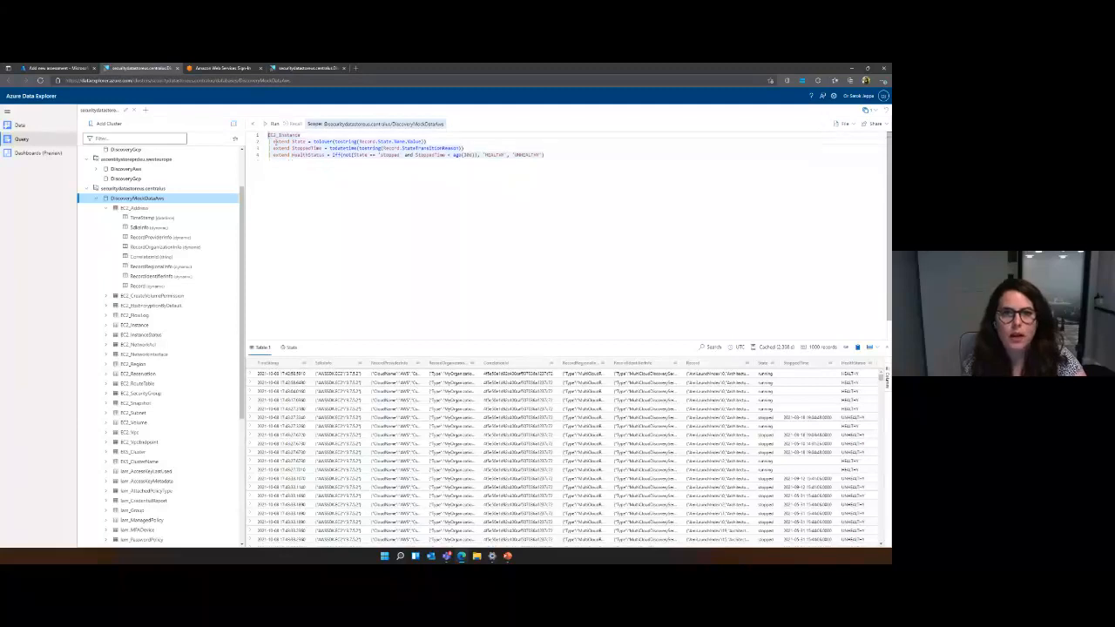
# Run only the EC2_Instance line of the query and expand the Record value of the first result.
pyautogui.click(272, 124)
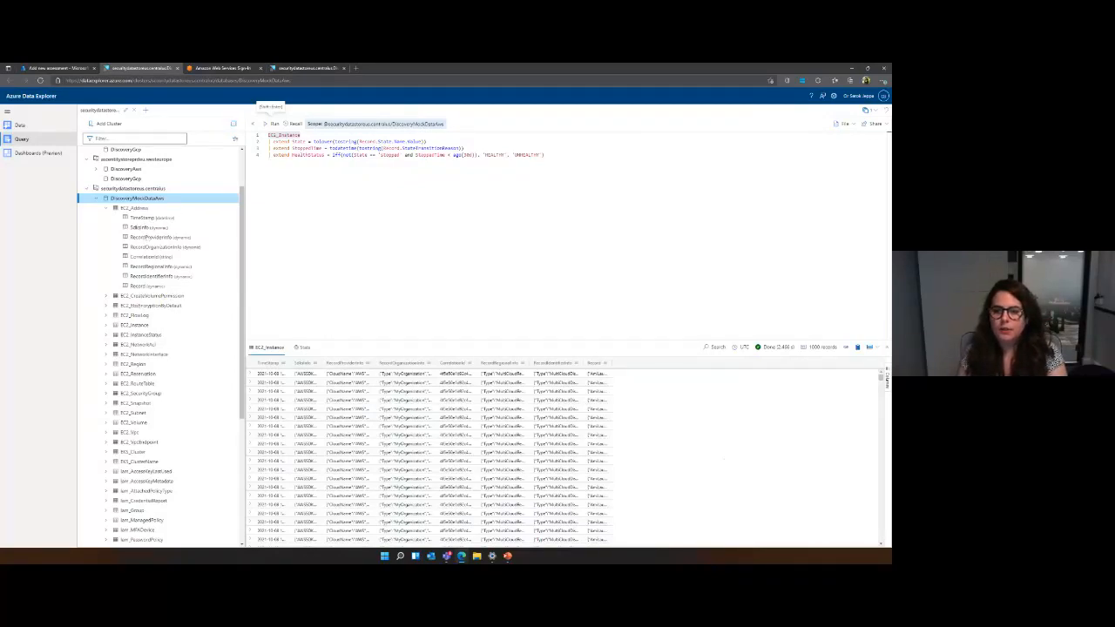
pyautogui.doubleClick(599, 374)
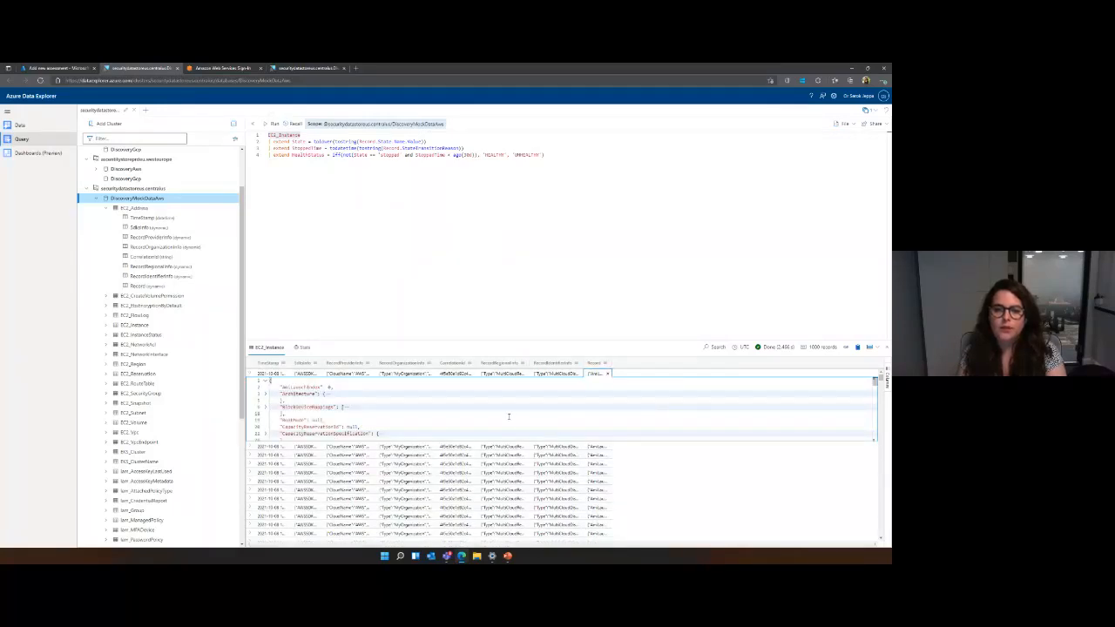
# Examine the properties in the first result's Record value and the tables listed under DiscoveryMockDataAws.
pyautogui.scroll(-2, 521, 408)
pyautogui.scroll(-2, 523, 411)
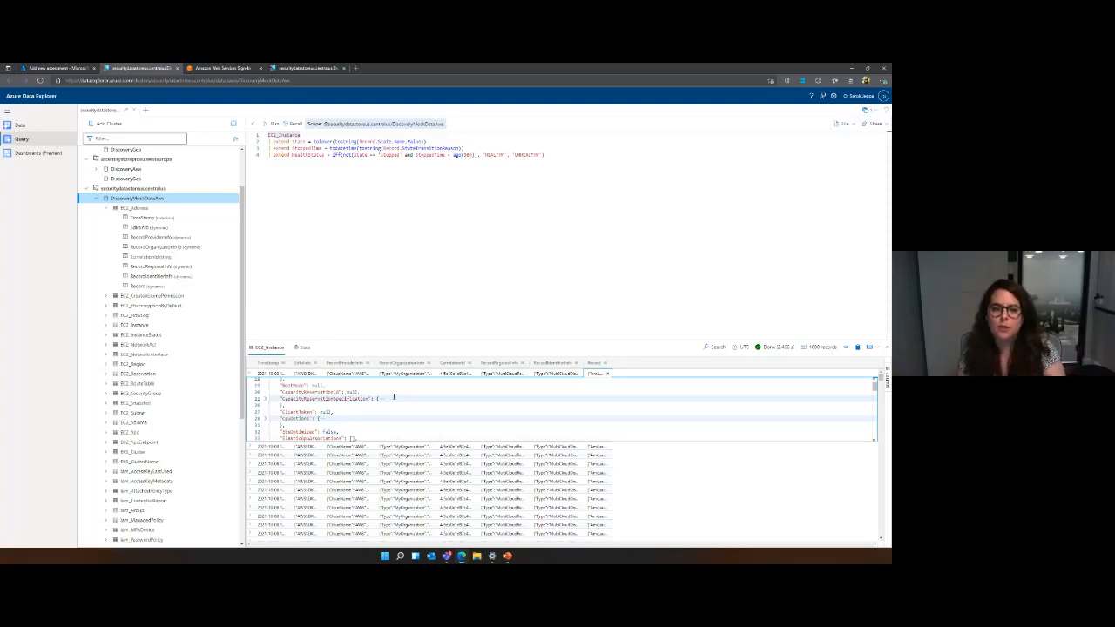
pyautogui.scroll(-3, 394, 397)
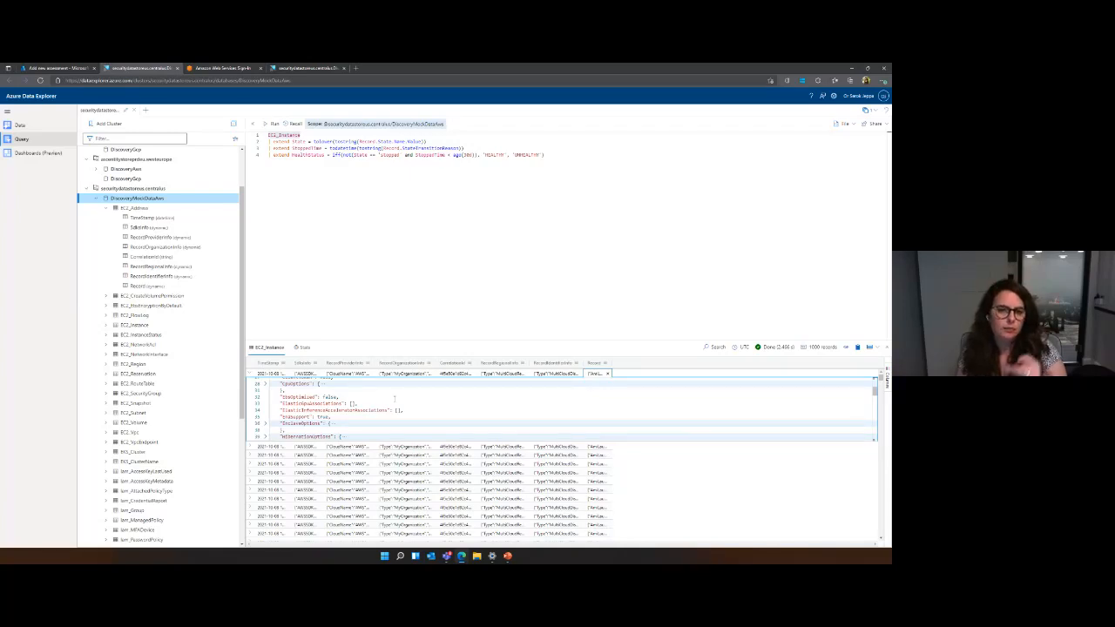
pyautogui.scroll(-2, 394, 397)
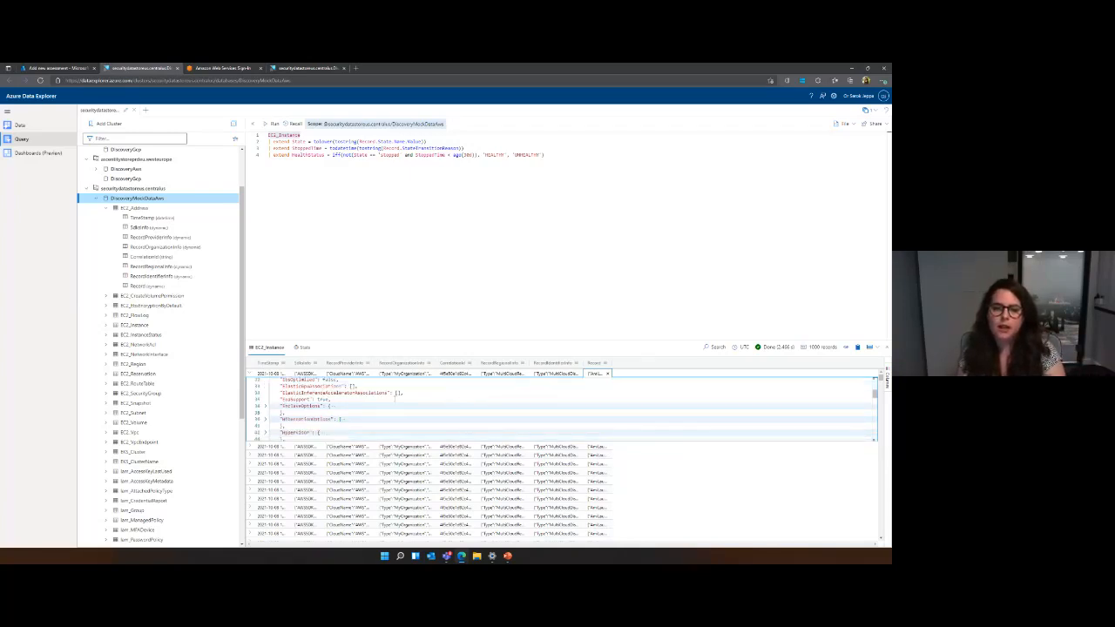
pyautogui.scroll(-1, 394, 400)
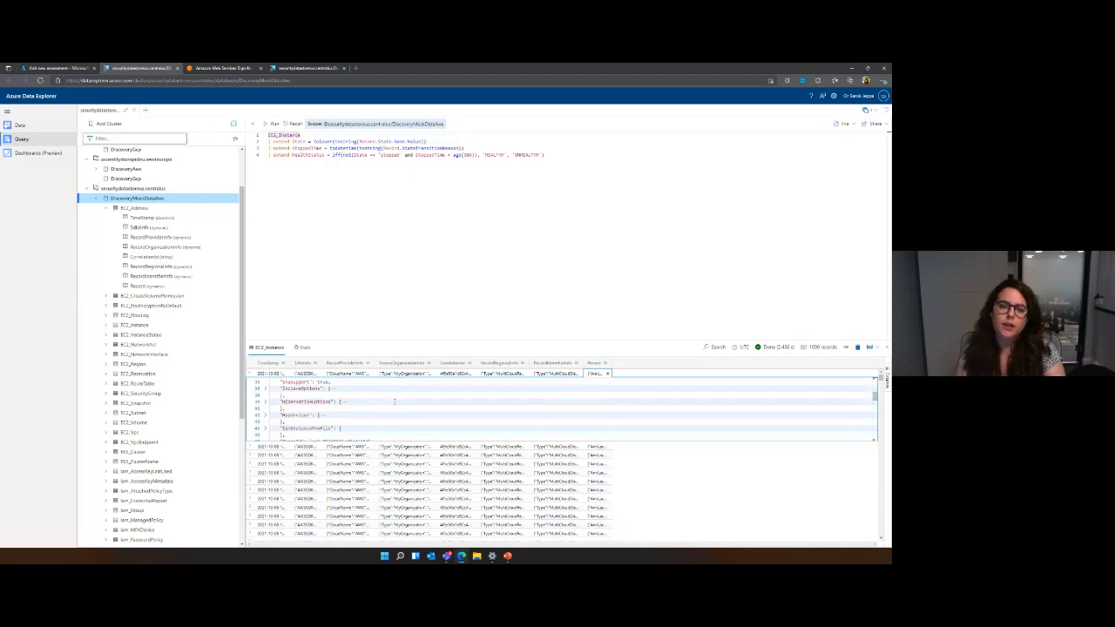
pyautogui.scroll(-4, 390, 401)
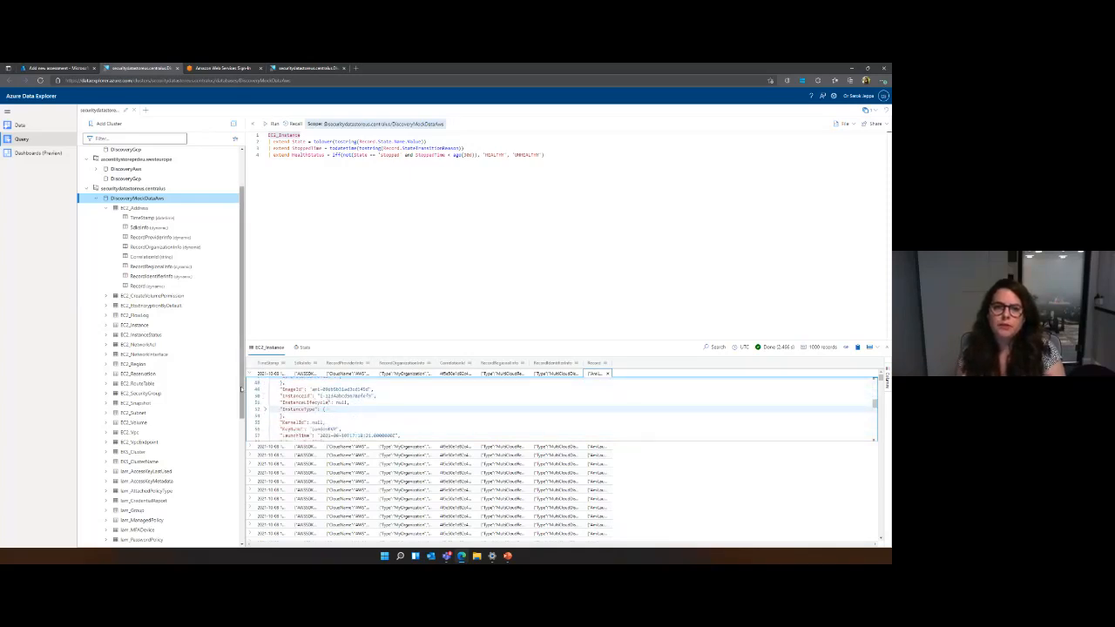
pyautogui.scroll(-3, 170, 408)
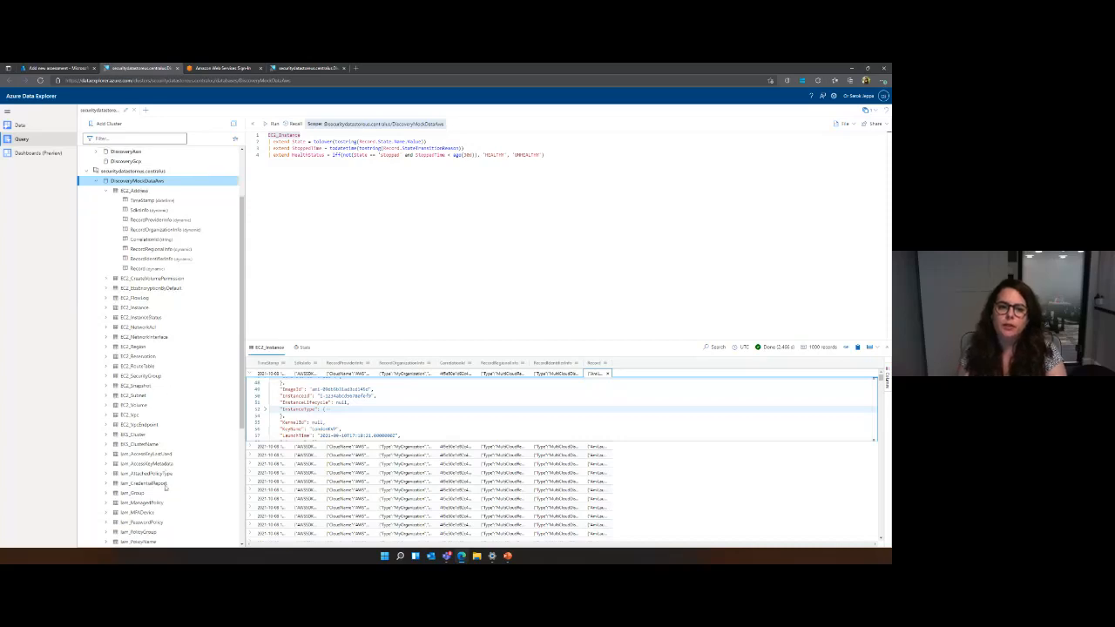
pyautogui.scroll(3, 90, 450)
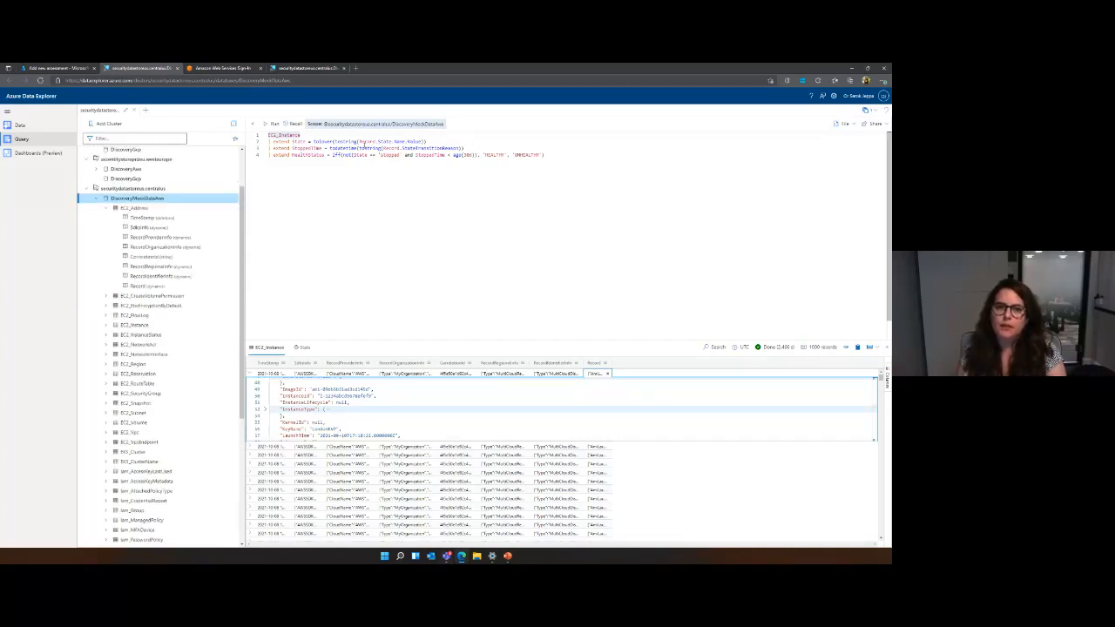
# Run the full EC2_Instance query with its State, StoppedTime and HealthStatus columns and review the results.
pyautogui.click(627, 192)
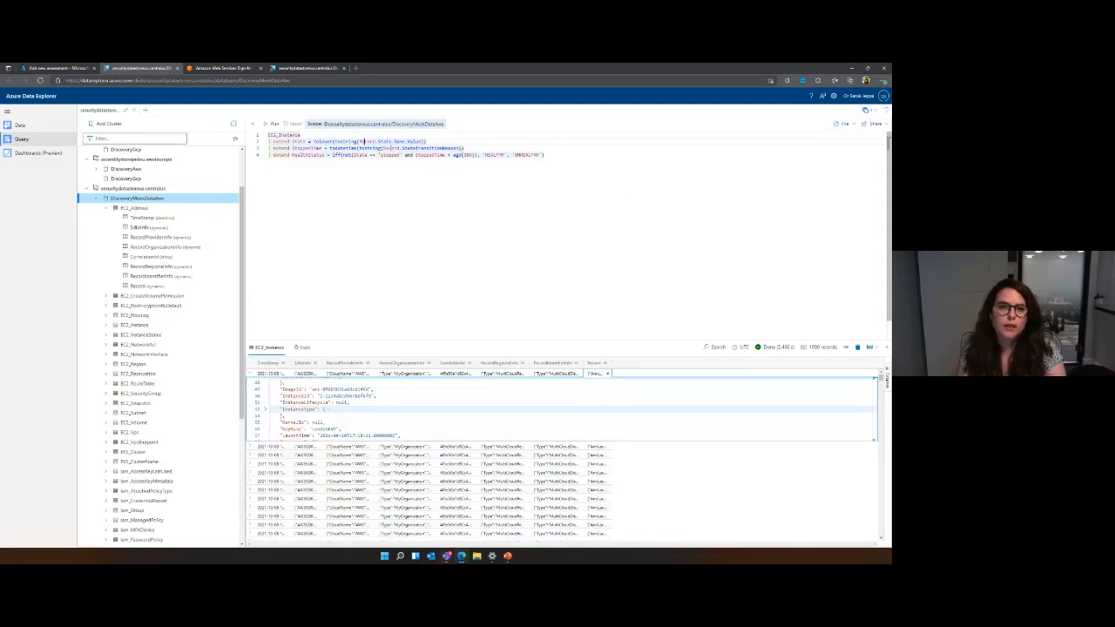
pyautogui.moveTo(547, 157); pyautogui.dragTo(262, 133)
pyautogui.click(269, 124)
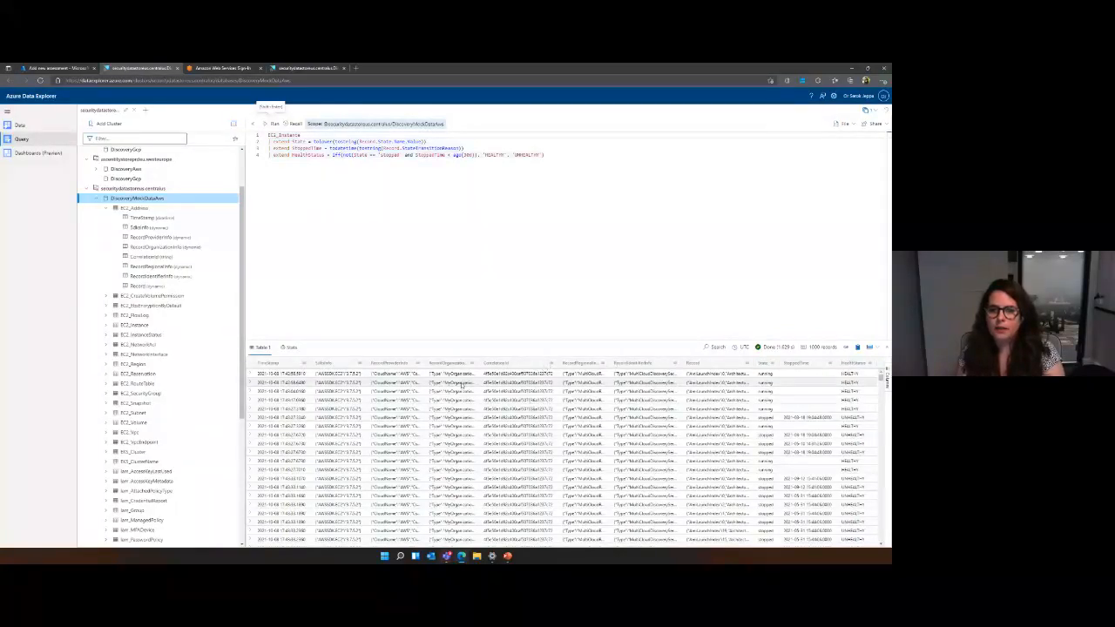
pyautogui.scroll(-5, 504, 376)
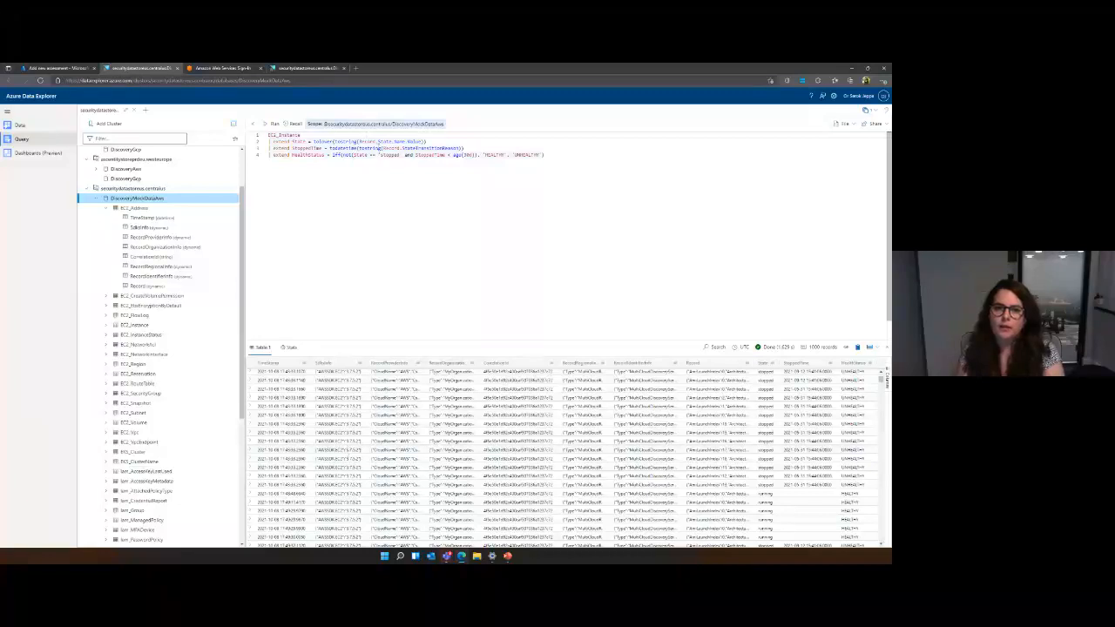
# Enlarge the text of the whole EC2_Instance query in the editor.
pyautogui.moveTo(545, 155); pyautogui.dragTo(258, 133)
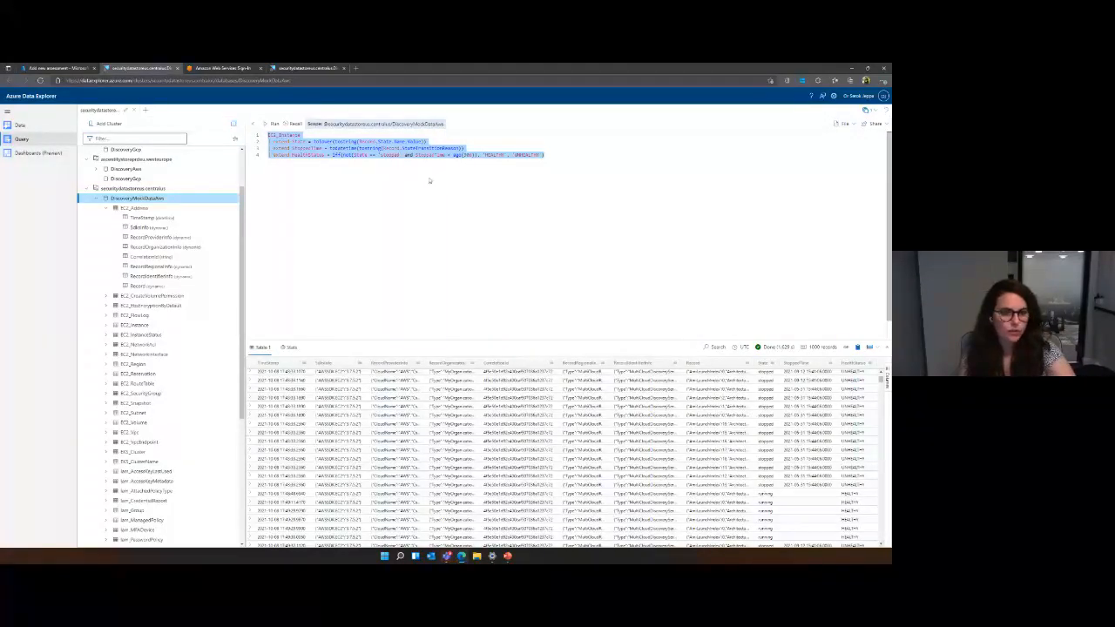
pyautogui.scroll(3, 448, 205)
pyautogui.scroll(3, 445, 208)
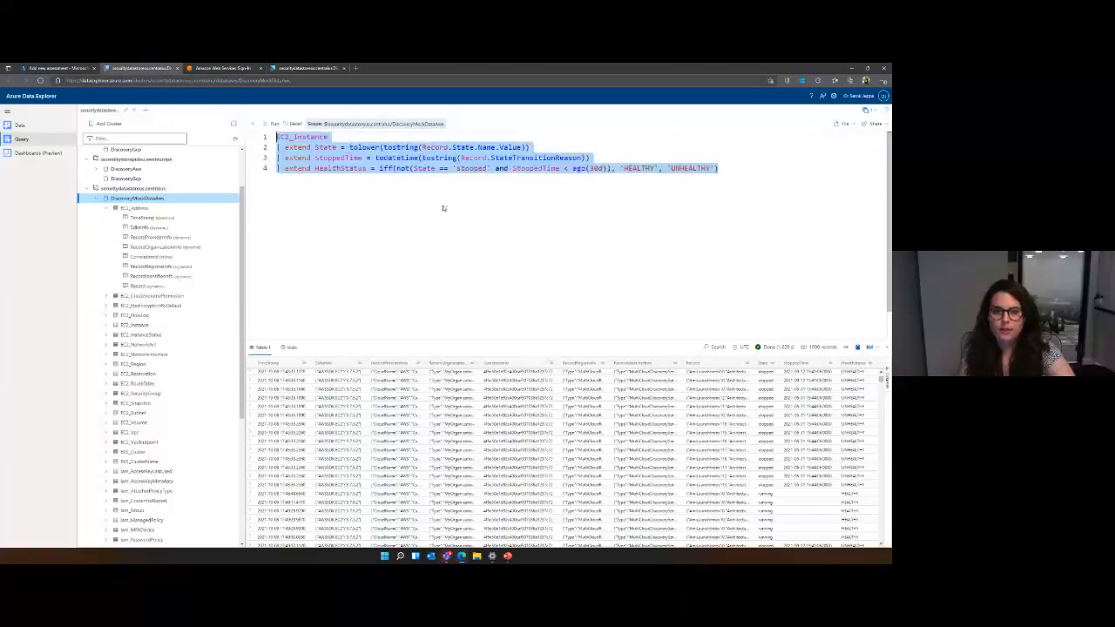
pyautogui.scroll(2, 443, 208)
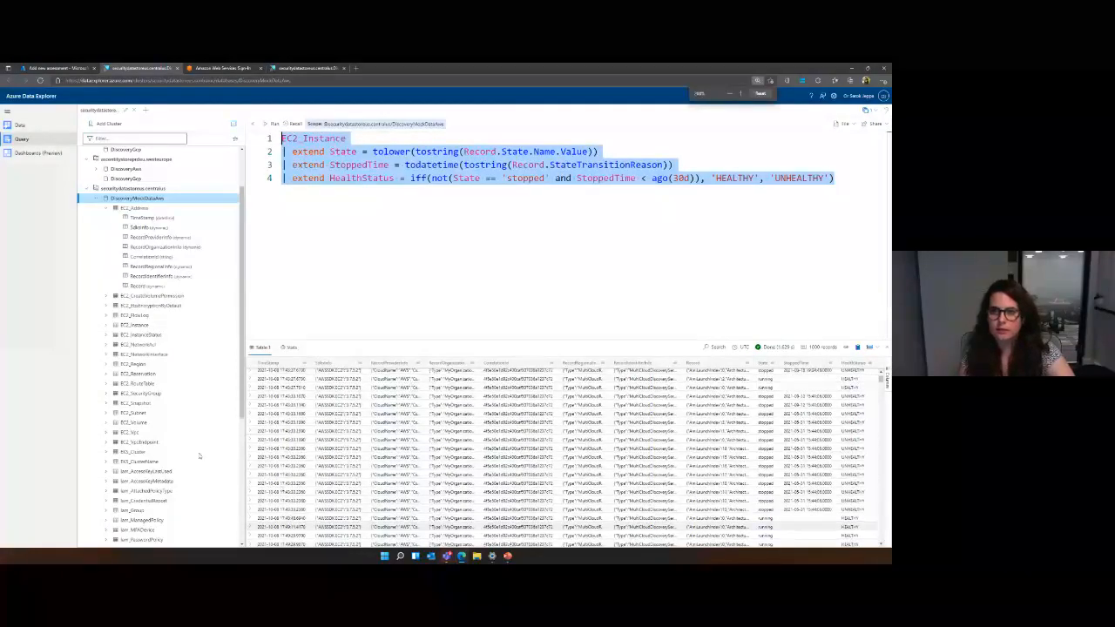
# Enlarge the page for readability and examine the query's HealthStatus condition for instances stopped more than 30 days ago.
pyautogui.scroll(5, 200, 455)
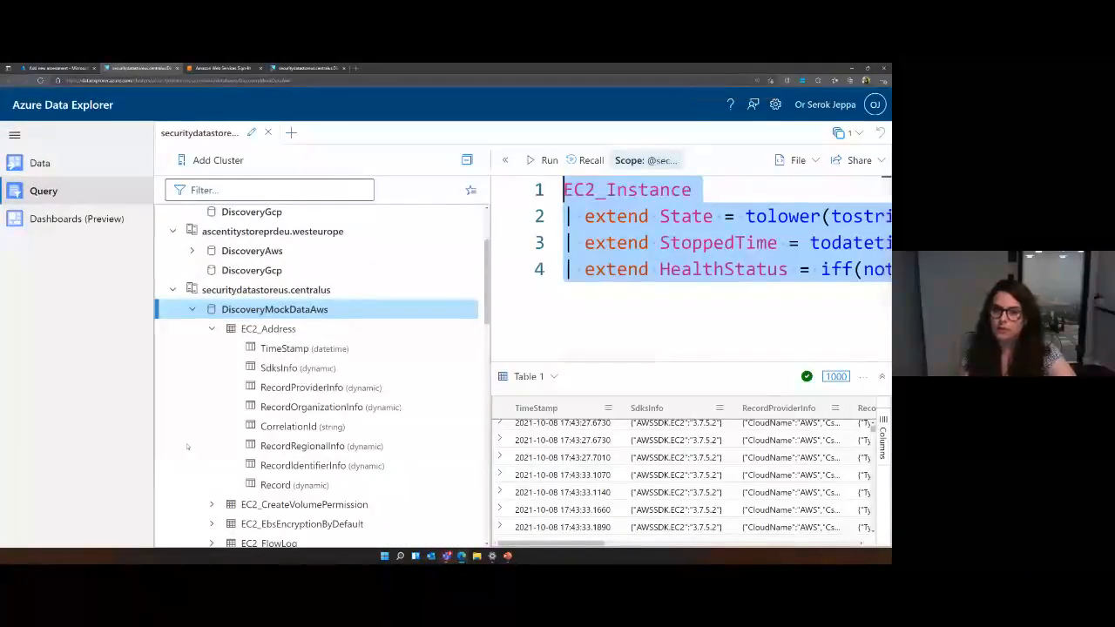
pyautogui.scroll(-1, 187, 447)
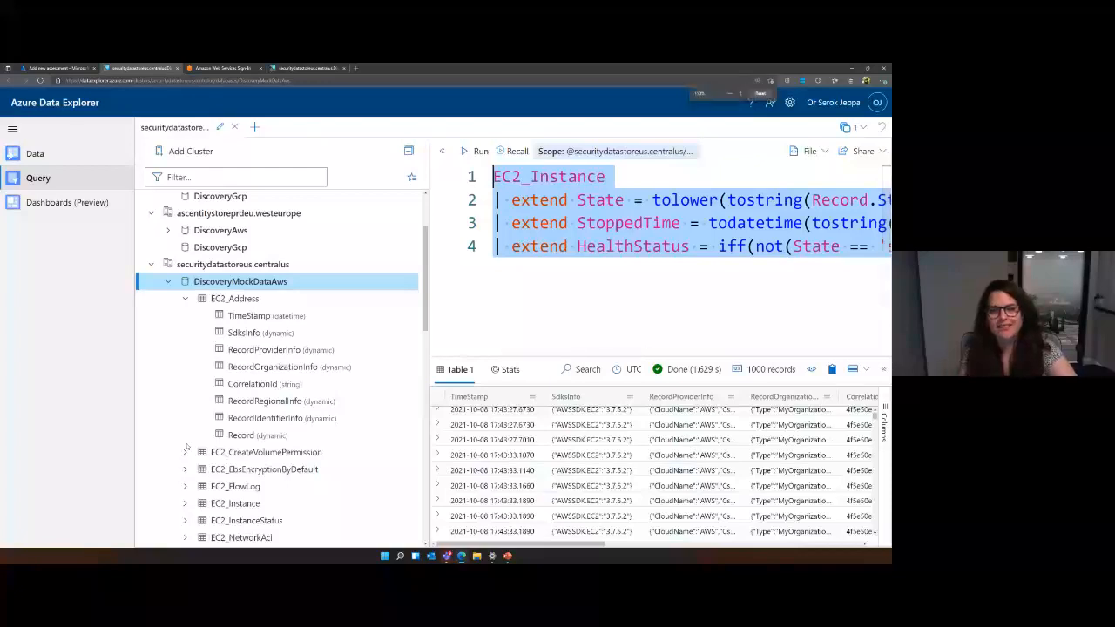
pyautogui.scroll(-1, 186, 447)
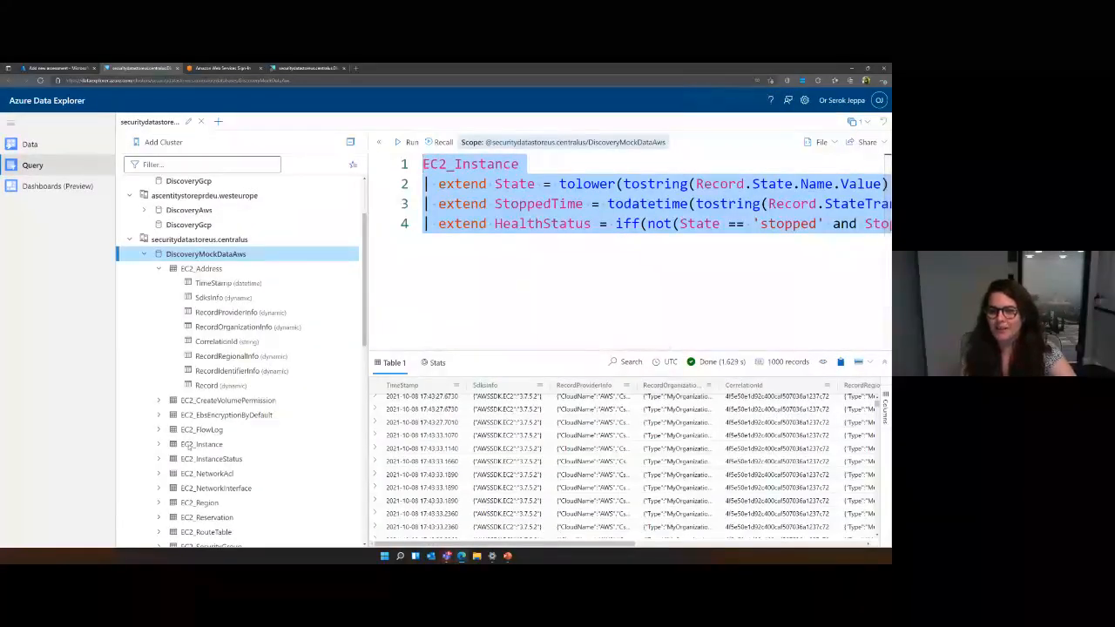
pyautogui.scroll(-2, 189, 447)
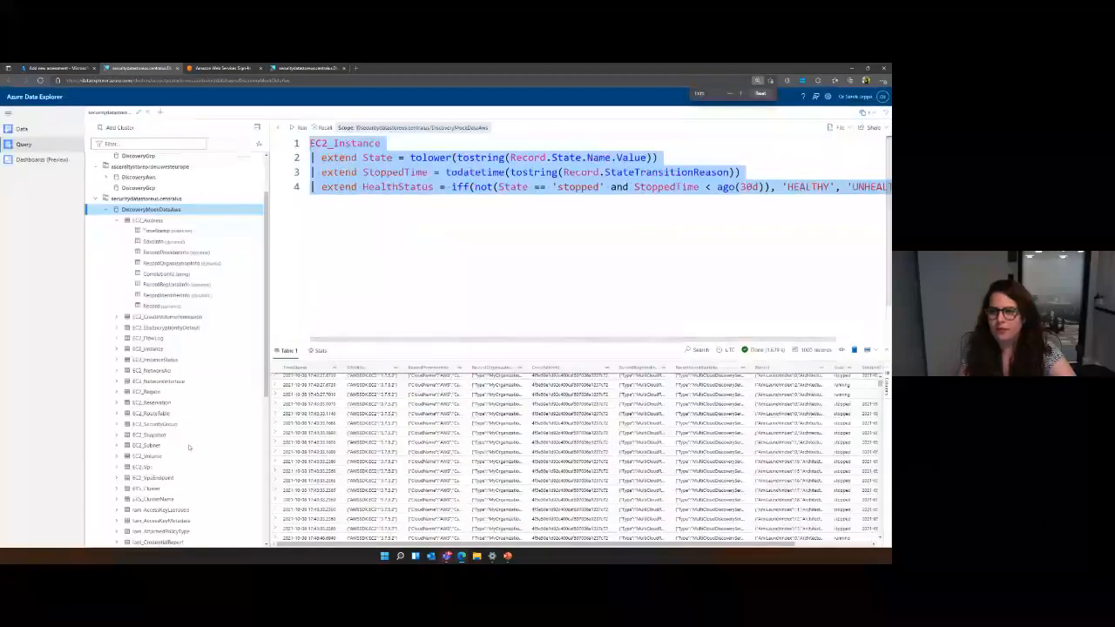
pyautogui.scroll(-1, 188, 447)
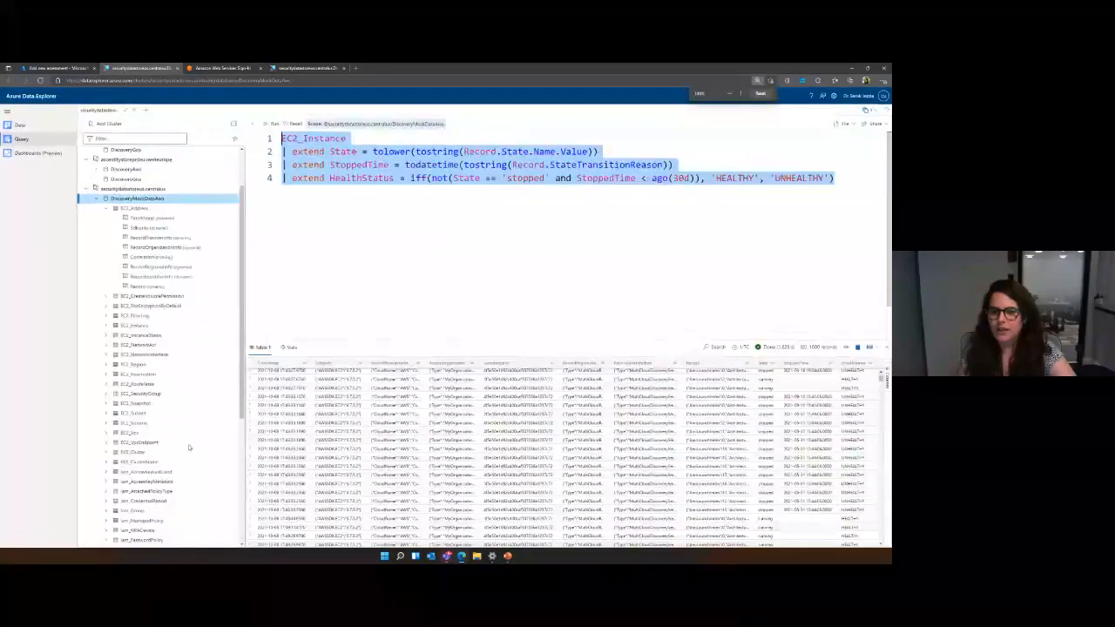
pyautogui.scroll(1, 188, 447)
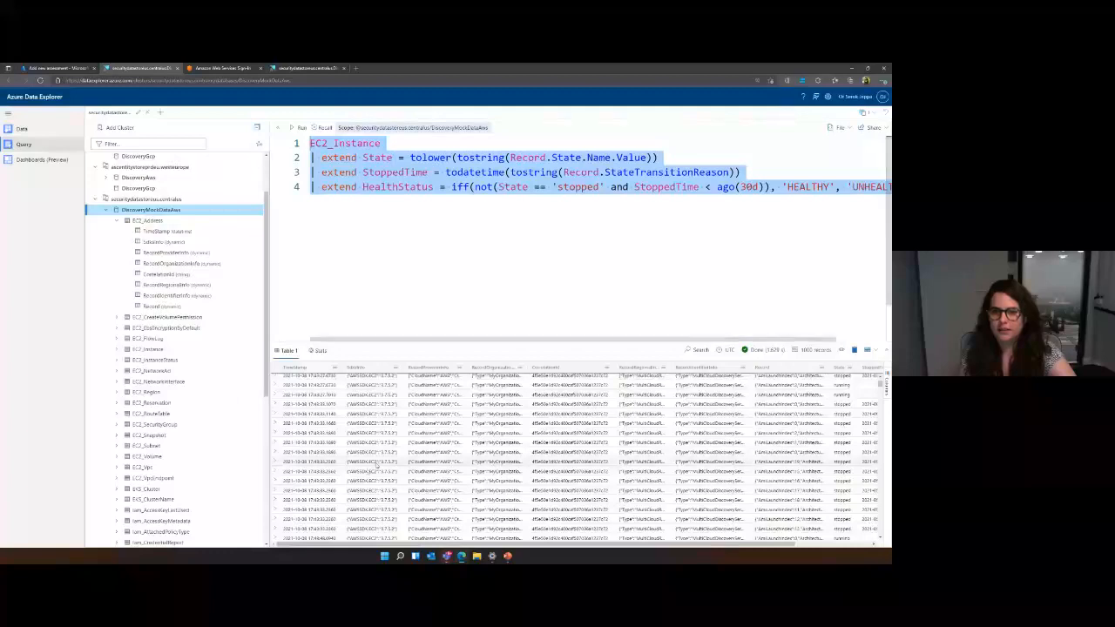
pyautogui.scroll(1, 375, 463)
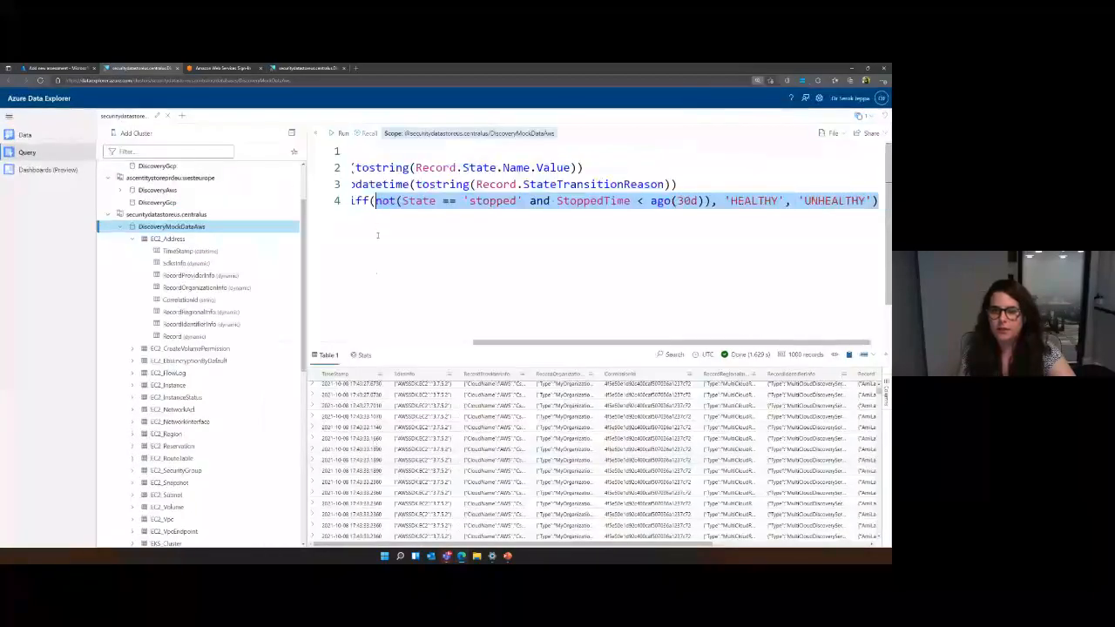
pyautogui.moveTo(491, 348); pyautogui.dragTo(312, 332)
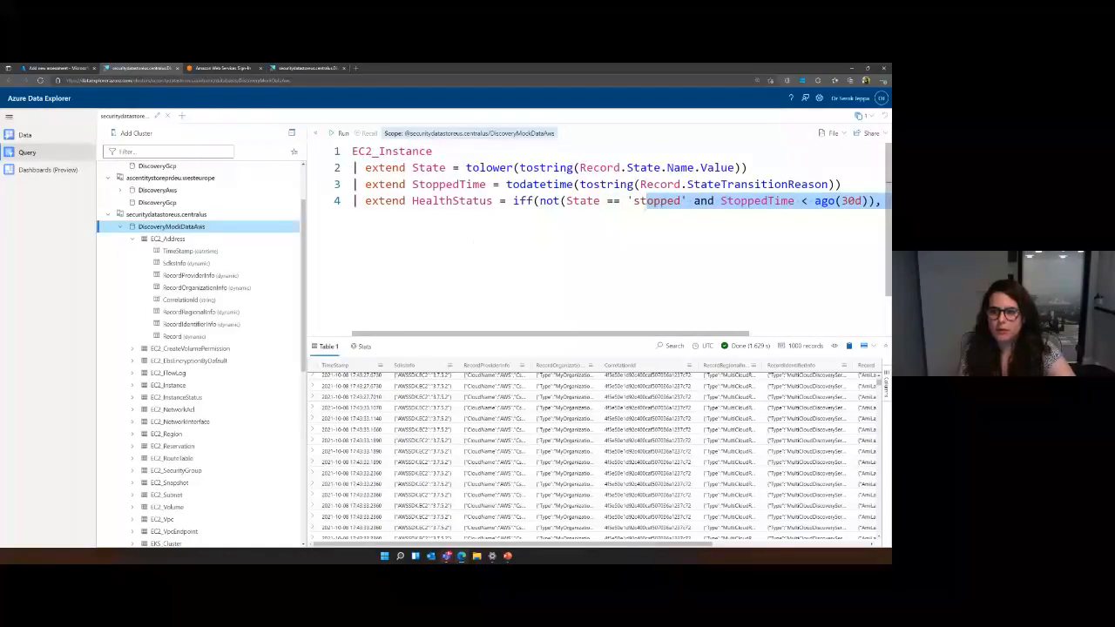
pyautogui.click(634, 202)
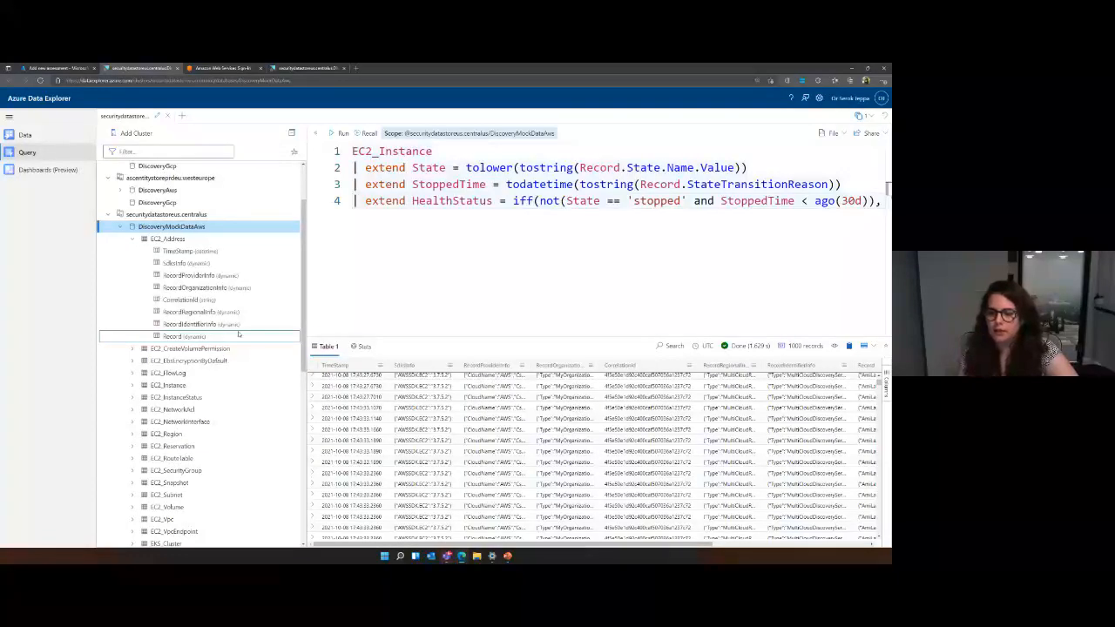
# Expand the Record value of a stopped instance in the results, enlarge the results area and read its properties.
pyautogui.moveTo(558, 544); pyautogui.dragTo(814, 558)
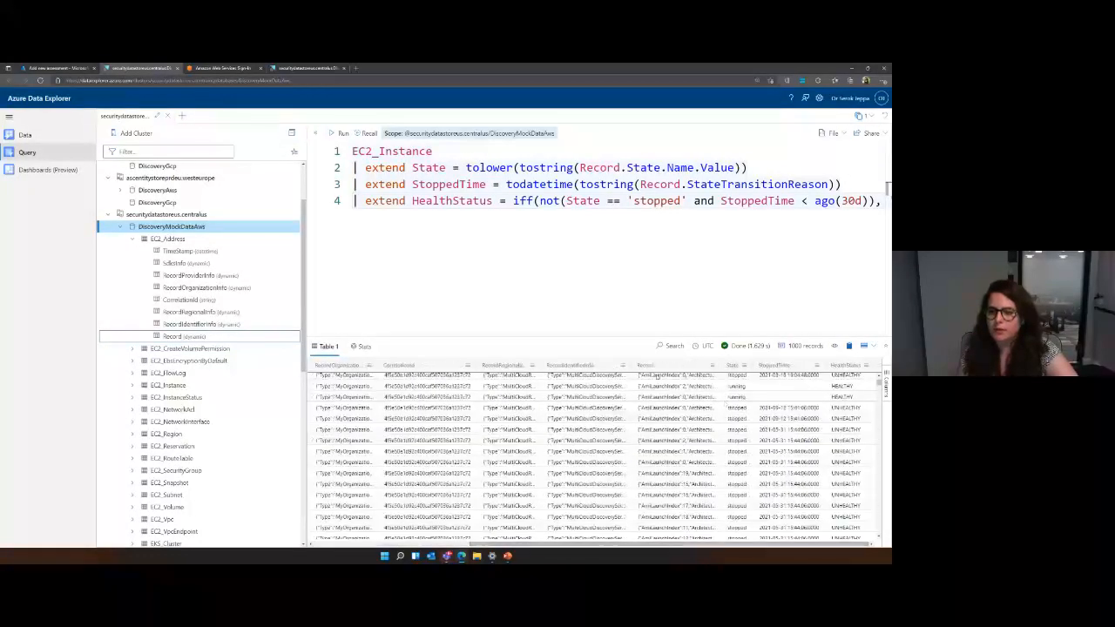
pyautogui.click(675, 379)
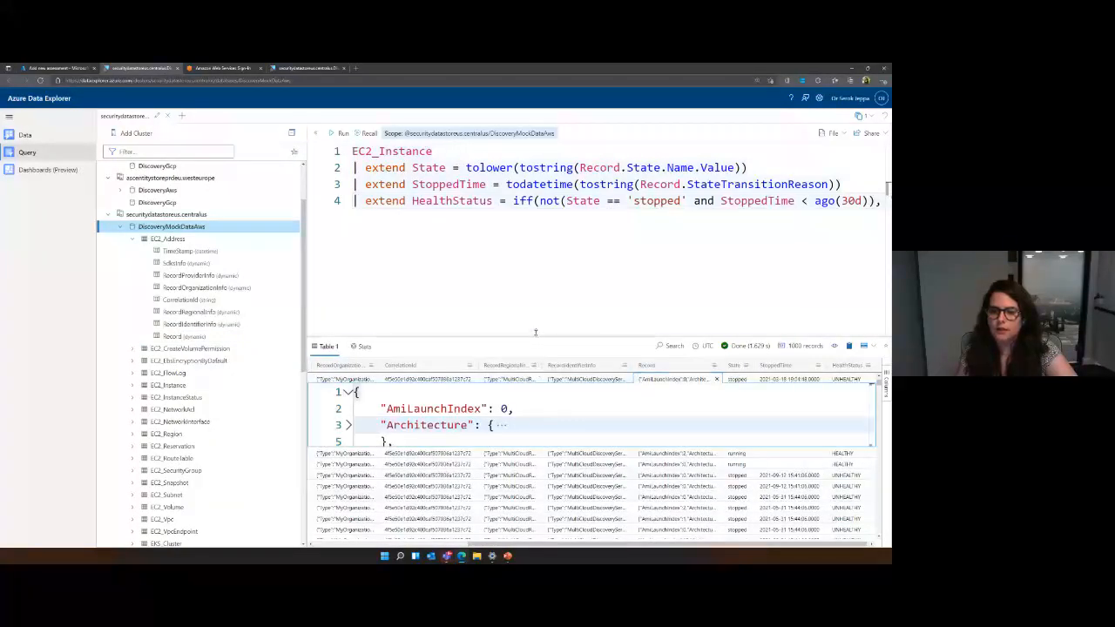
pyautogui.moveTo(537, 342); pyautogui.dragTo(536, 208)
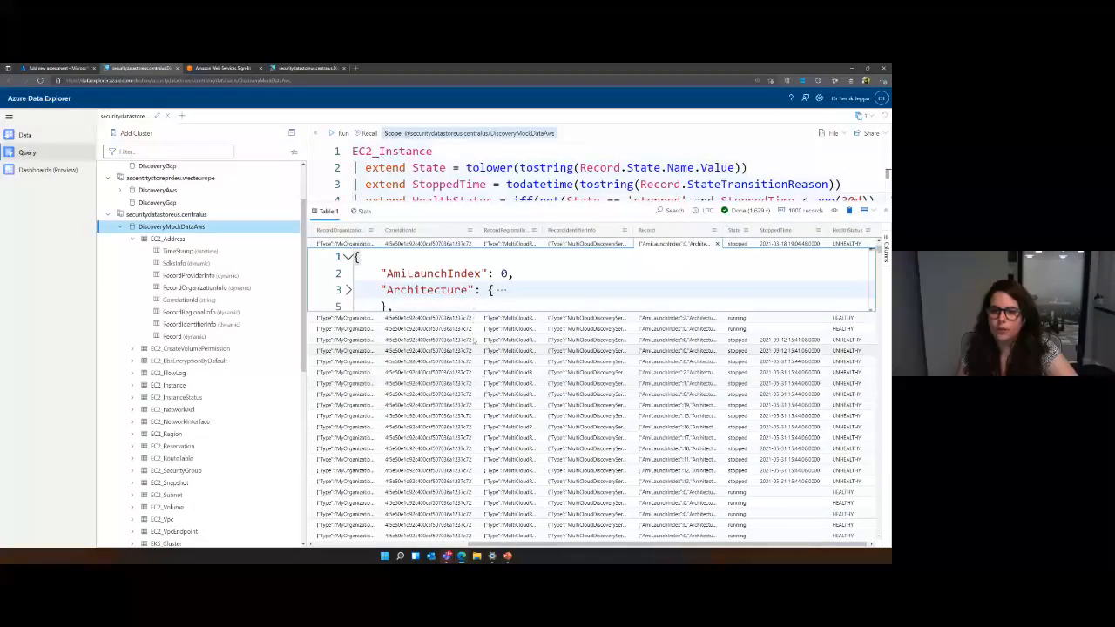
pyautogui.scroll(-3, 469, 269)
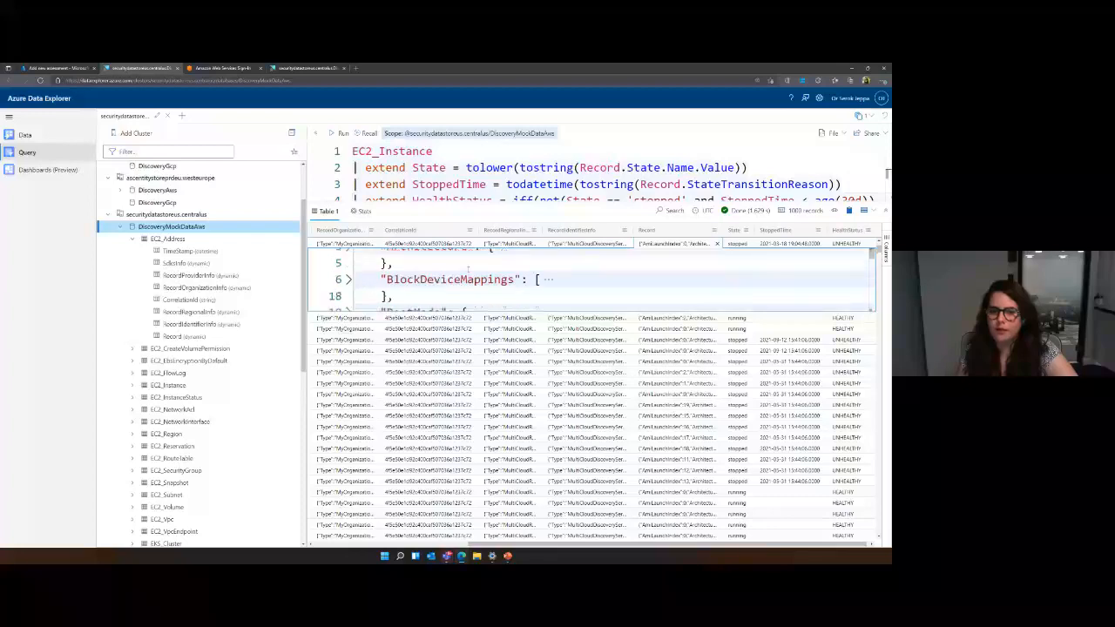
pyautogui.scroll(-8, 469, 269)
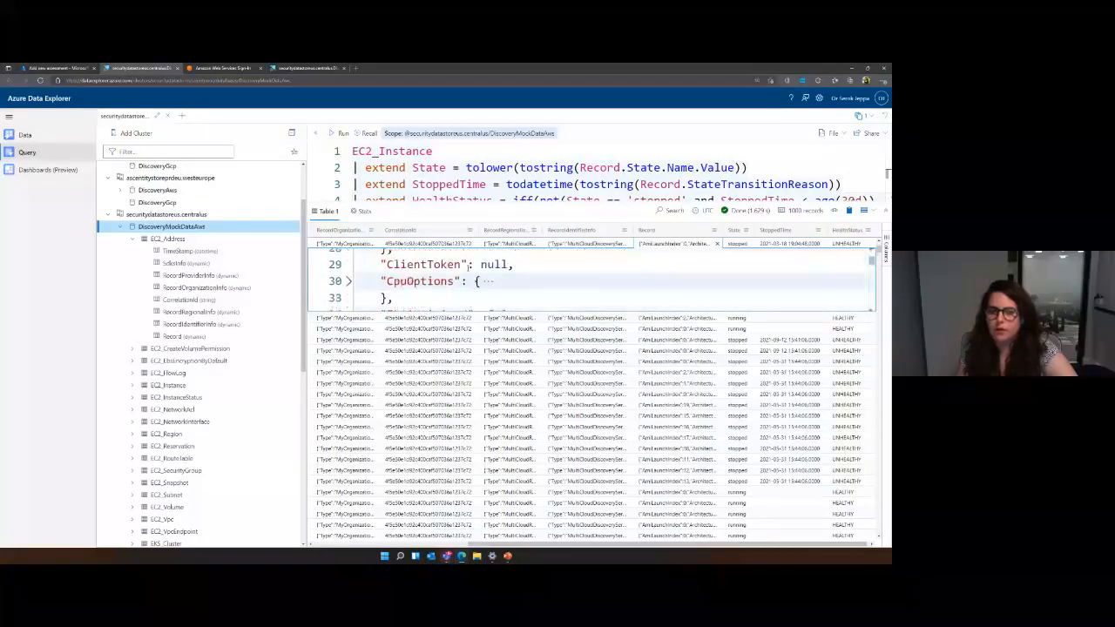
pyautogui.scroll(-3, 469, 266)
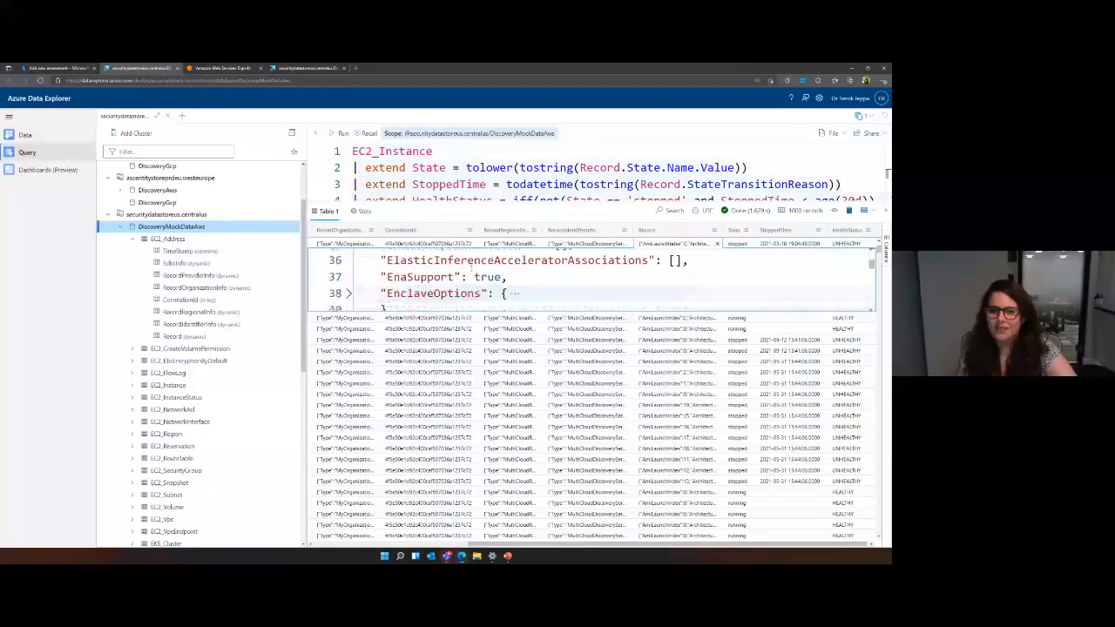
pyautogui.scroll(-2, 470, 268)
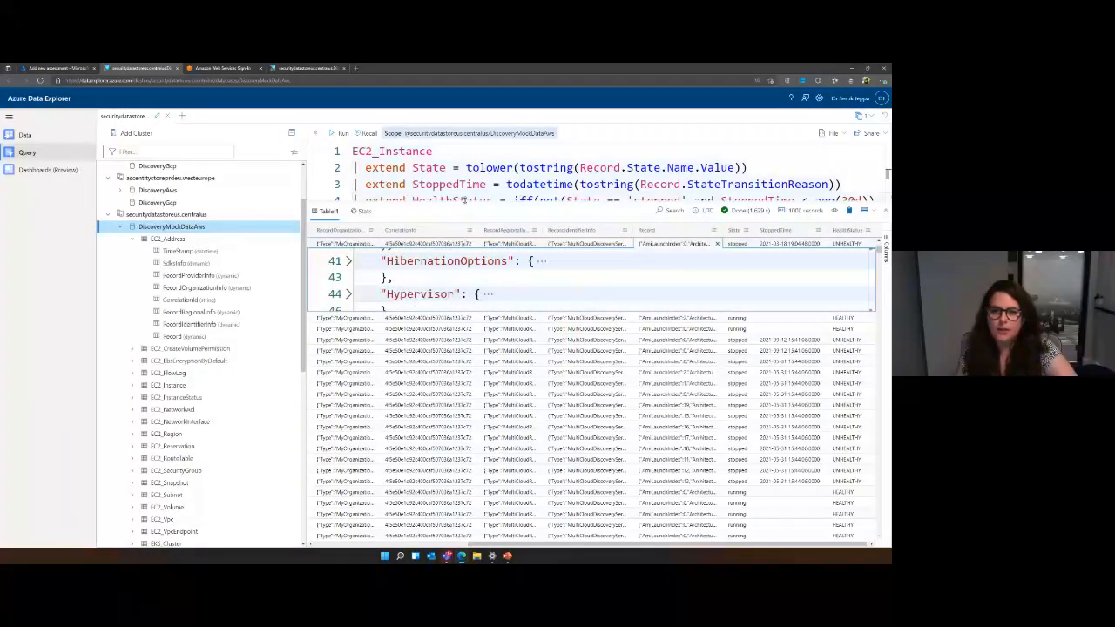
# Shrink the results area to show the full query again and review the HealthStatus values of further rows.
pyautogui.moveTo(464, 207); pyautogui.dragTo(464, 343)
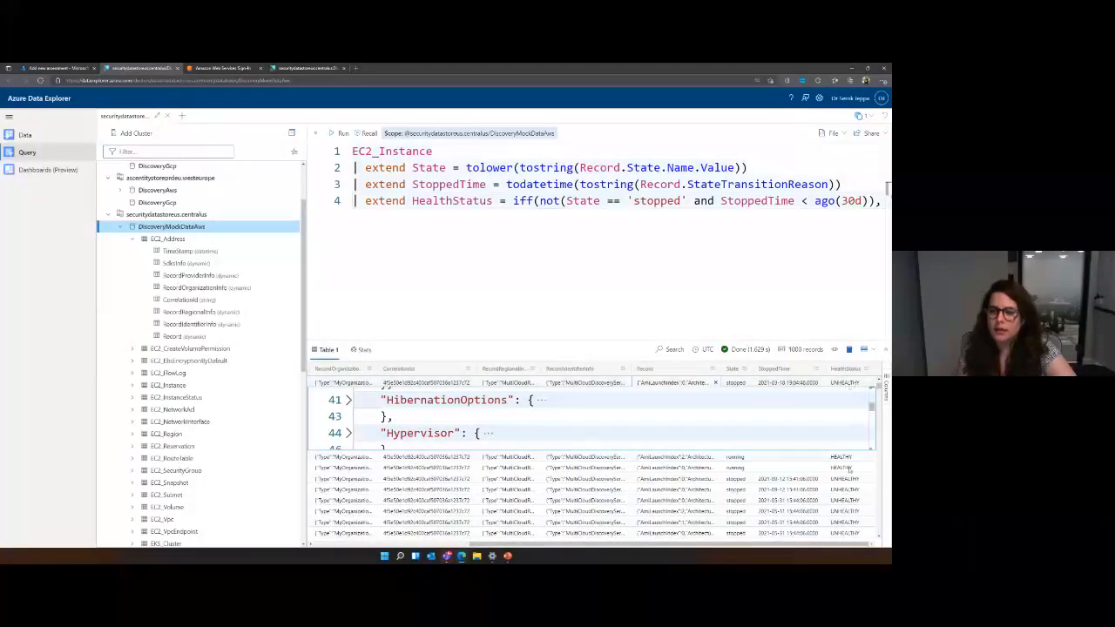
pyautogui.scroll(-2, 851, 492)
pyautogui.scroll(-4, 852, 492)
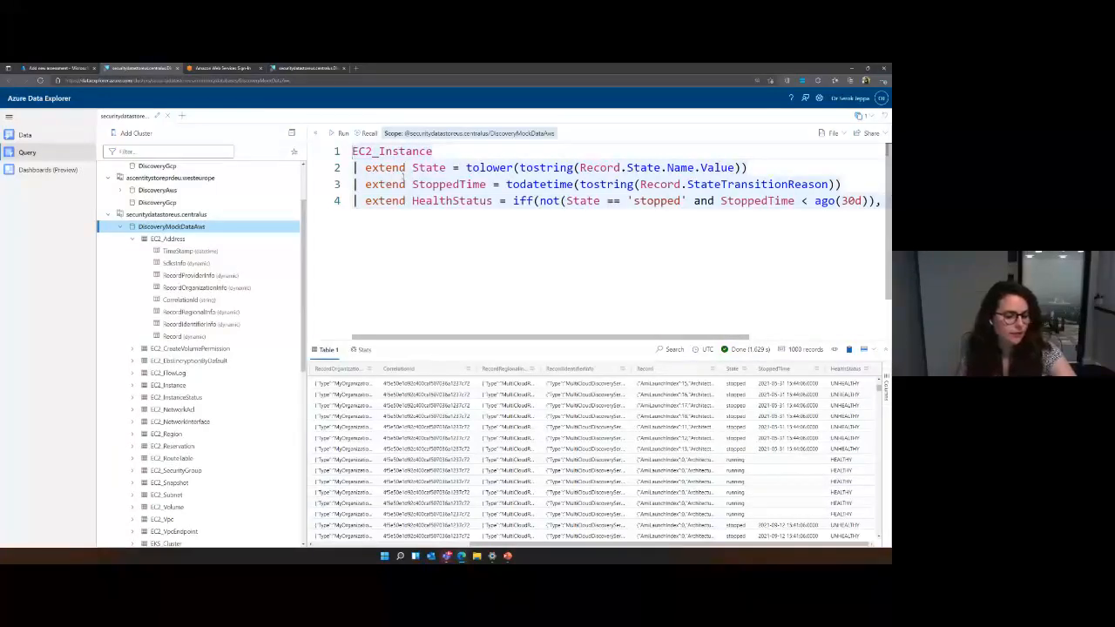
# Copy the whole EC2_Instance query into the Query field of the new assessment in the Azure portal.
pyautogui.hotkey('ctrl', 'a')
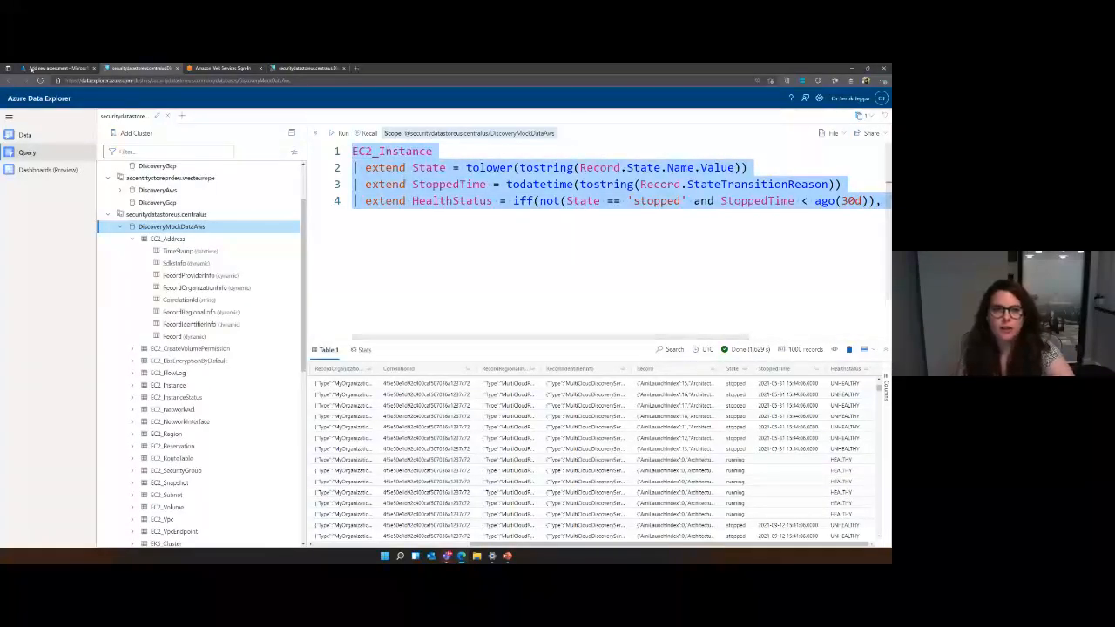
pyautogui.click(32, 68)
pyautogui.click(683, 374)
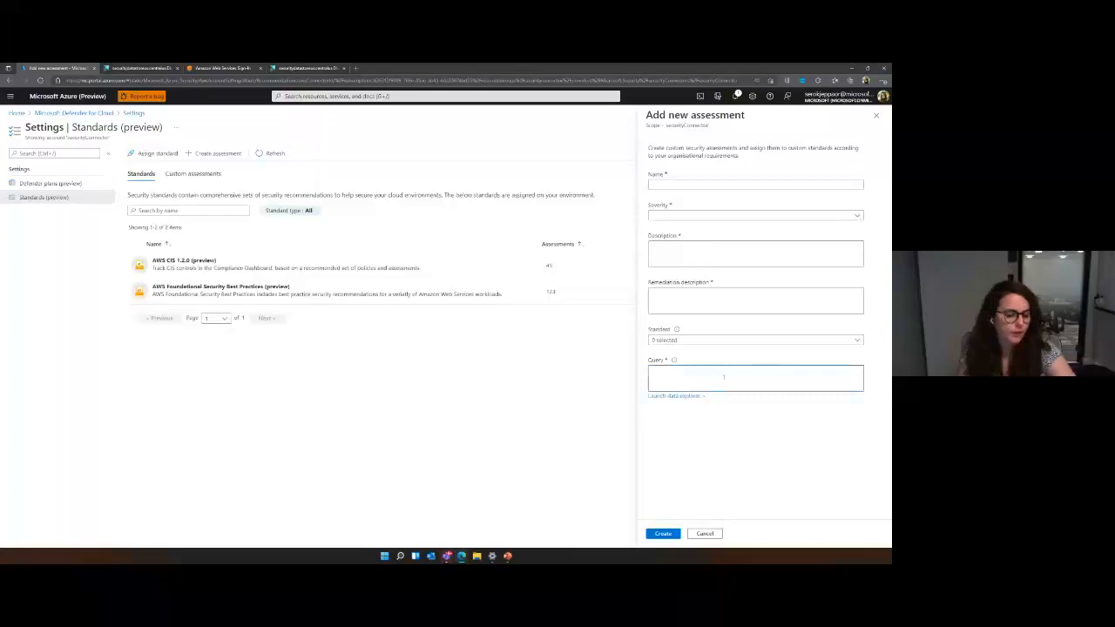
pyautogui.hotkey('ctrl', 'v')
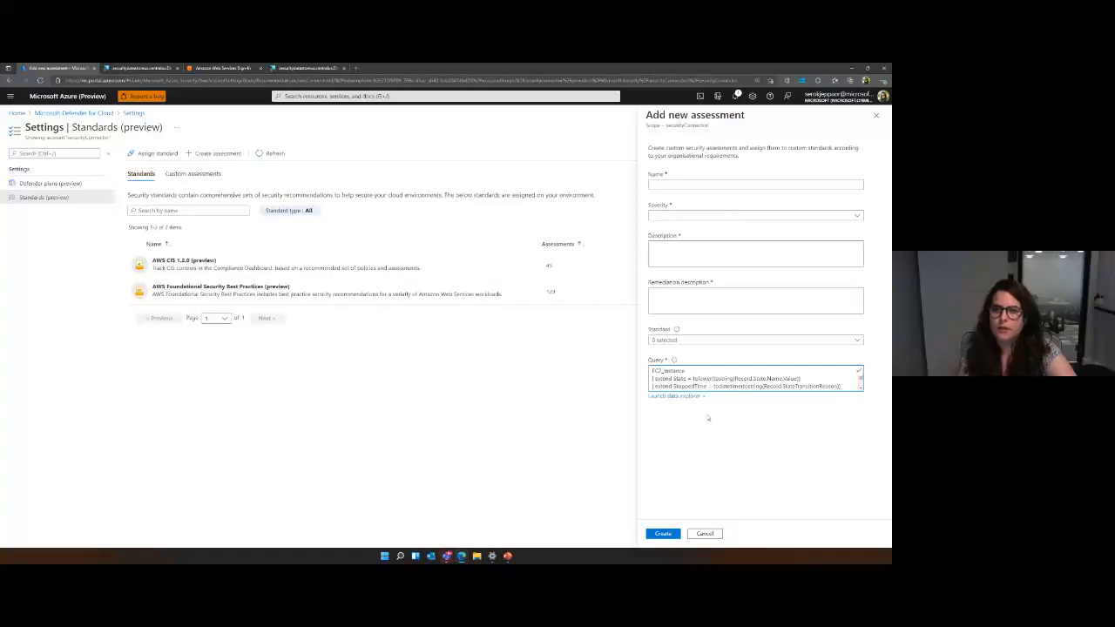
# Close the new assessment form, discard its unsaved edits and return to Microsoft Defender for Cloud.
pyautogui.click(876, 115)
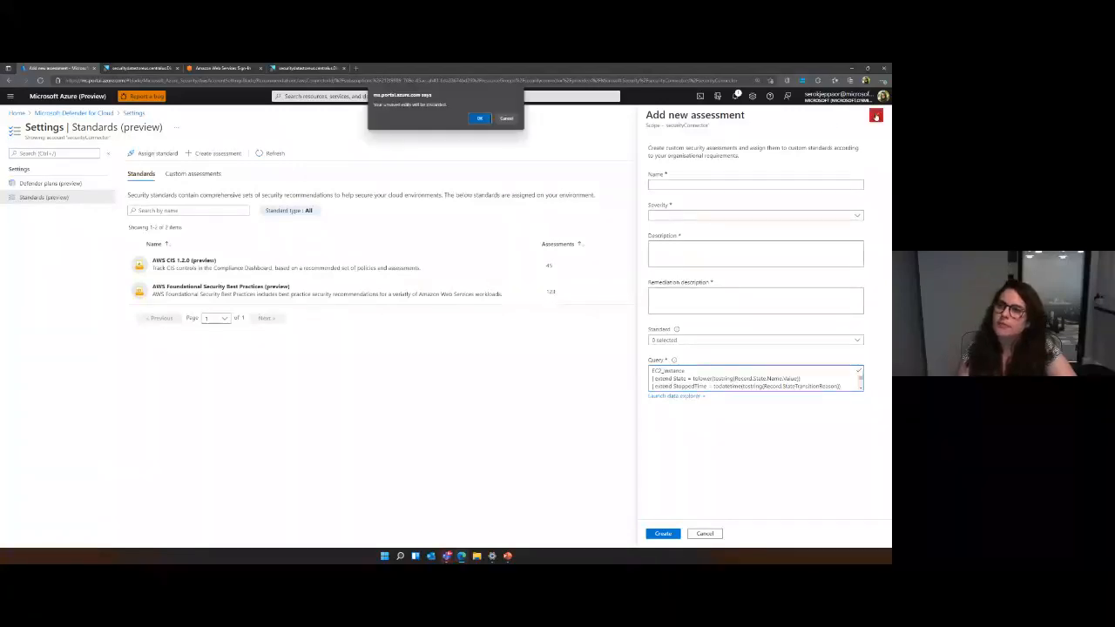
pyautogui.click(479, 118)
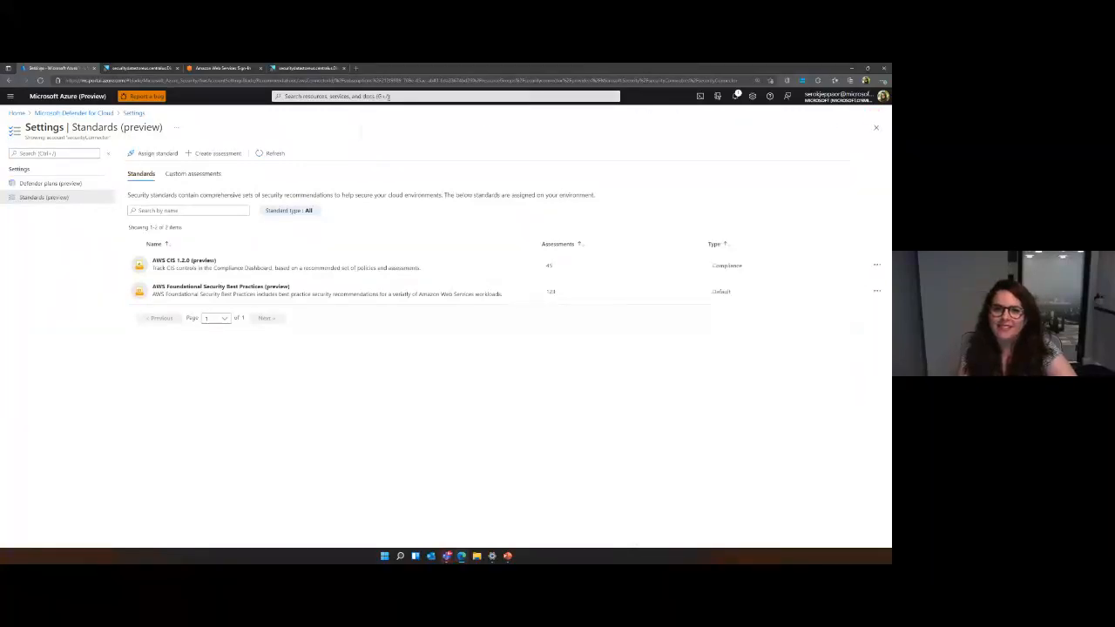
pyautogui.click(100, 113)
# Switch to the PowerPoint presentation and look through the slides that follow the Demo slide.
pyautogui.click(508, 559)
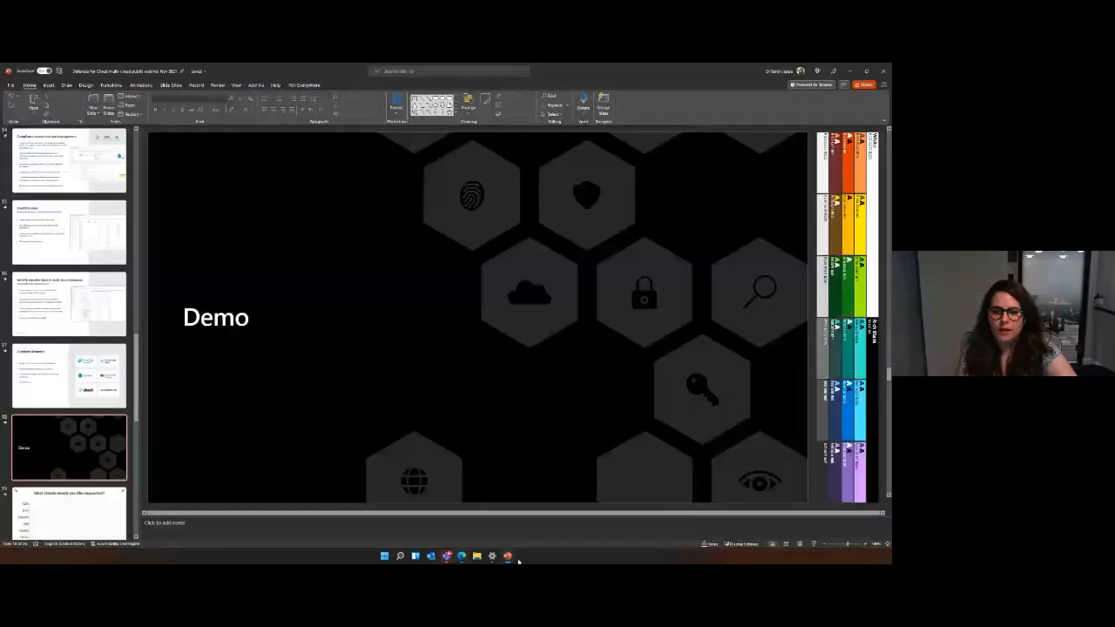
pyautogui.scroll(-3, 104, 393)
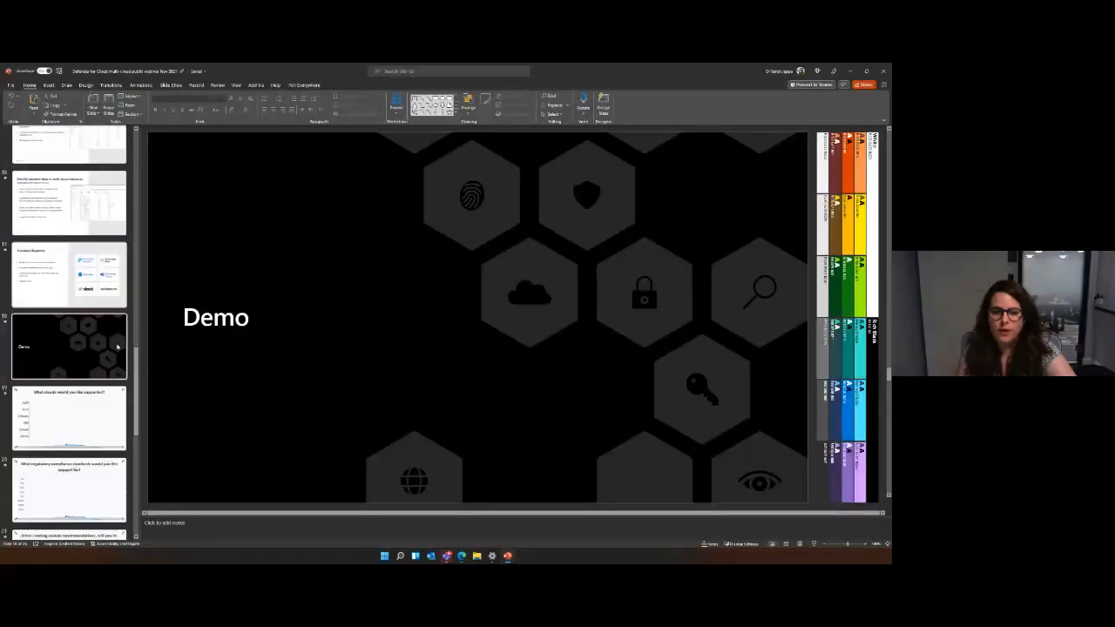